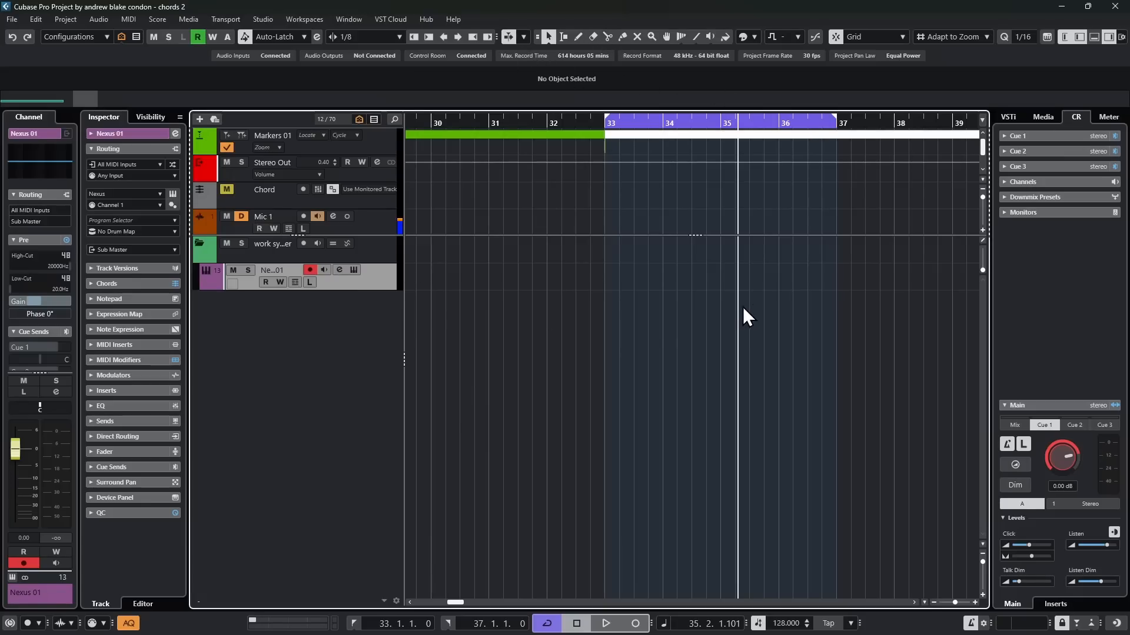
Create a four-bar part at bar 33 on the Nexus 01 track and open it in the Key Editor with the chord editing options.
double_click(689, 274)
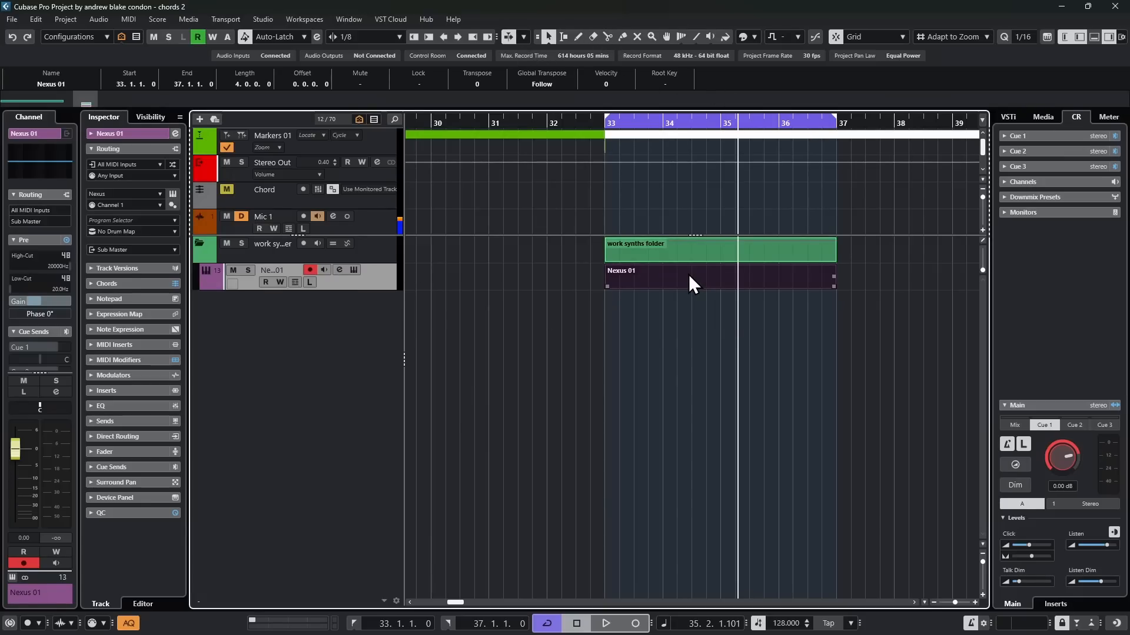
double_click(688, 274)
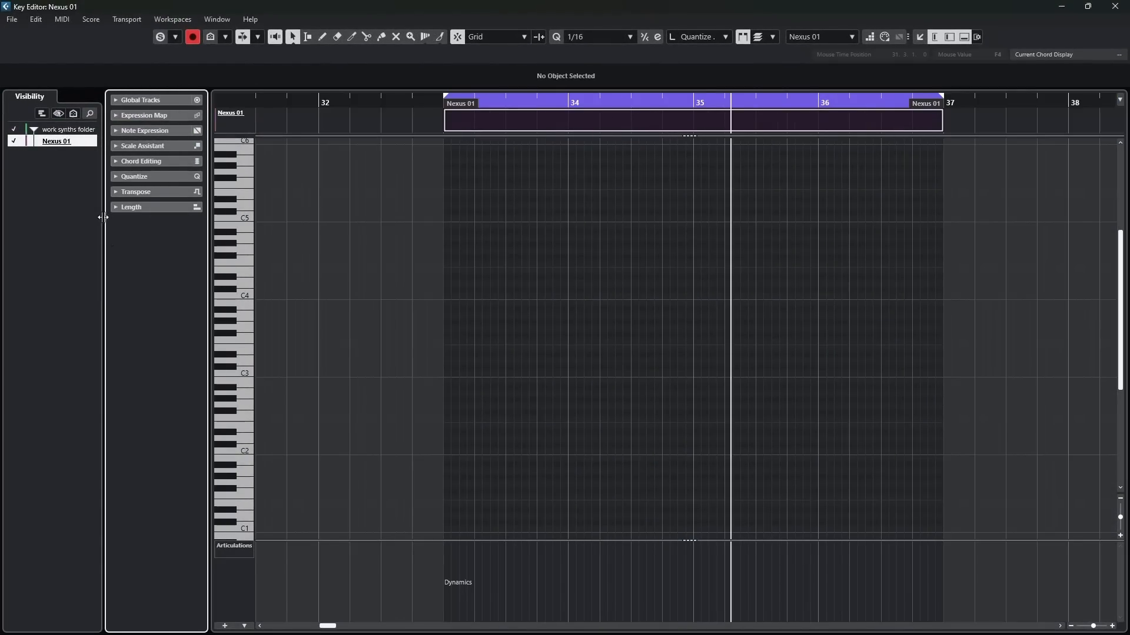
left_click(148, 162)
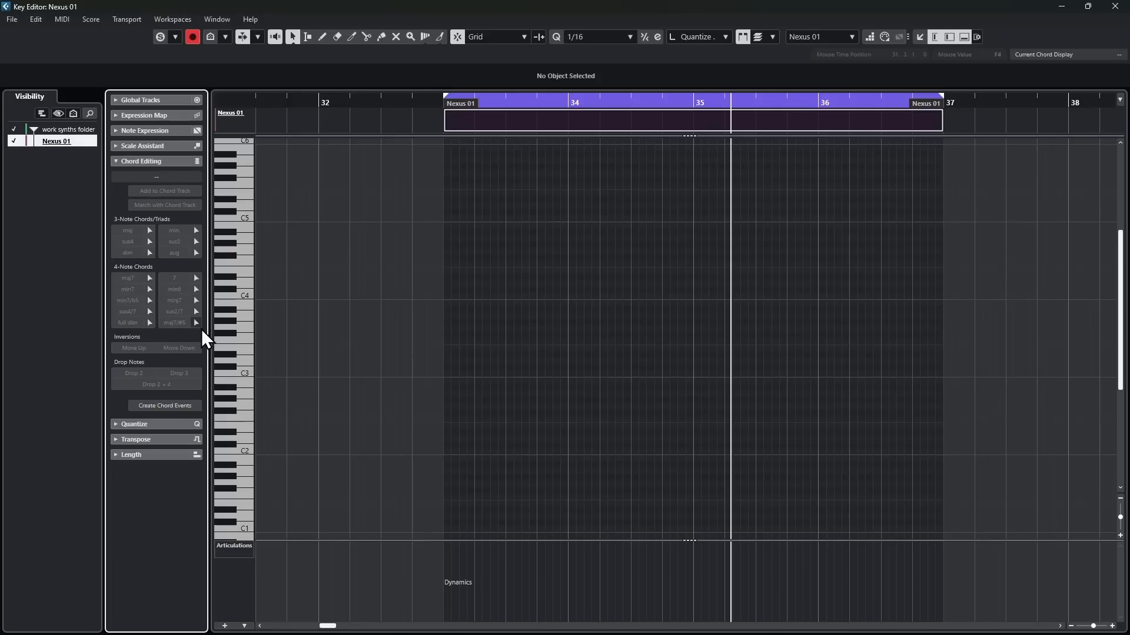
Insert a four-bar Fmaj7 chord from bar 33 to bar 37 with its root on F3 and play it back.
left_click(149, 277)
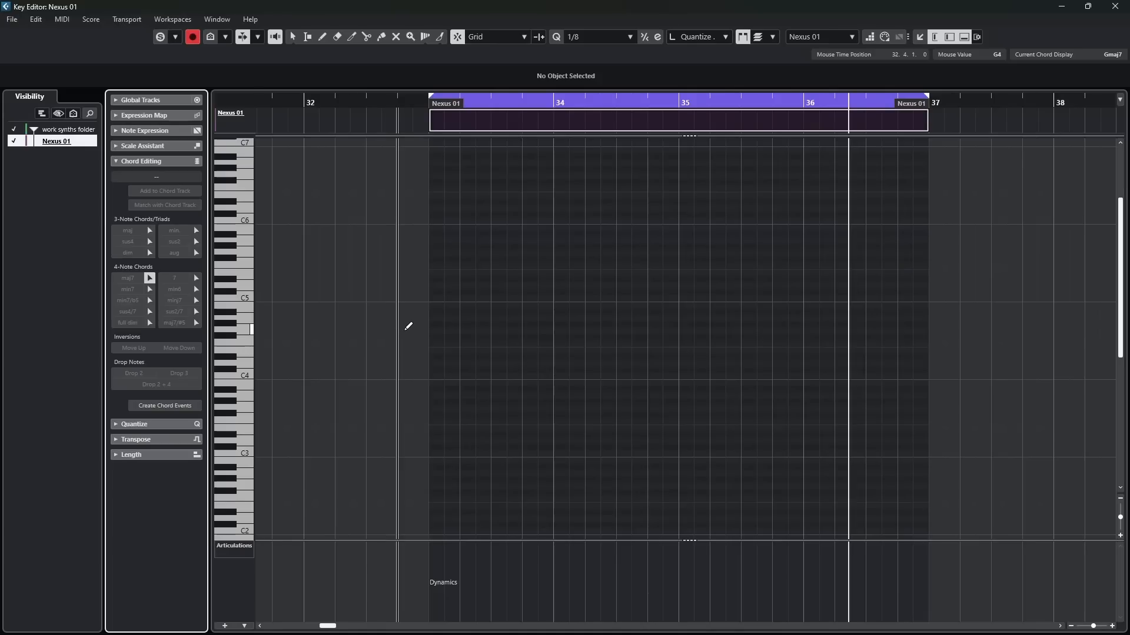
left_click(433, 361)
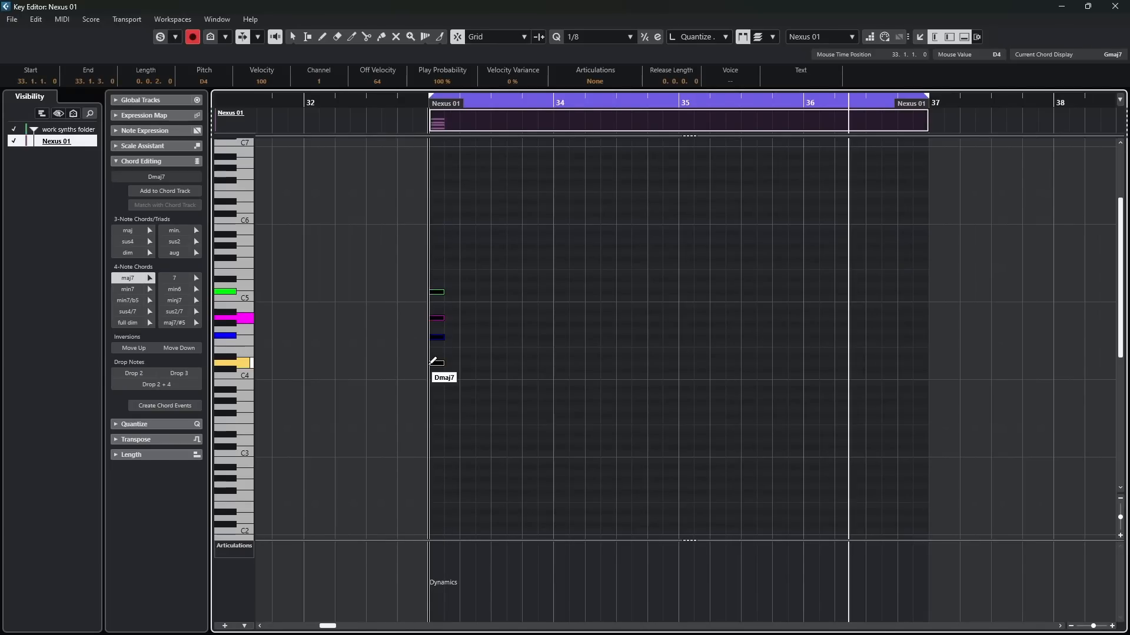
mouse_move(433, 361)
left_mouse_down()
mouse_move(554, 355)
mouse_move(555, 367)
mouse_move(557, 319)
mouse_move(557, 333)
mouse_move(928, 343)
left_mouse_up()
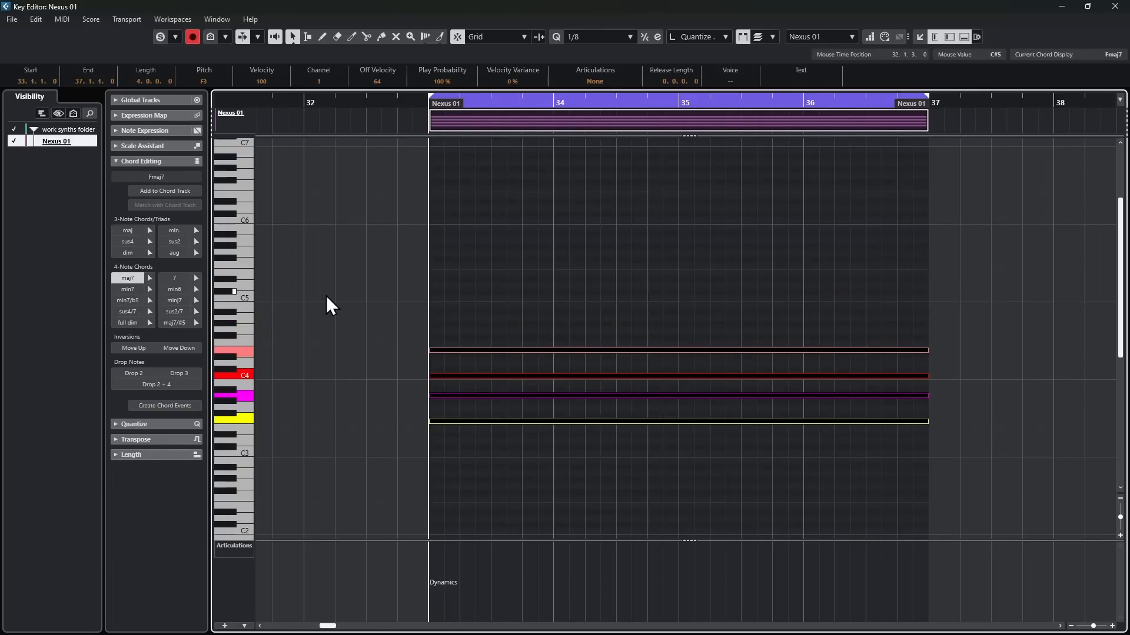
key("space")
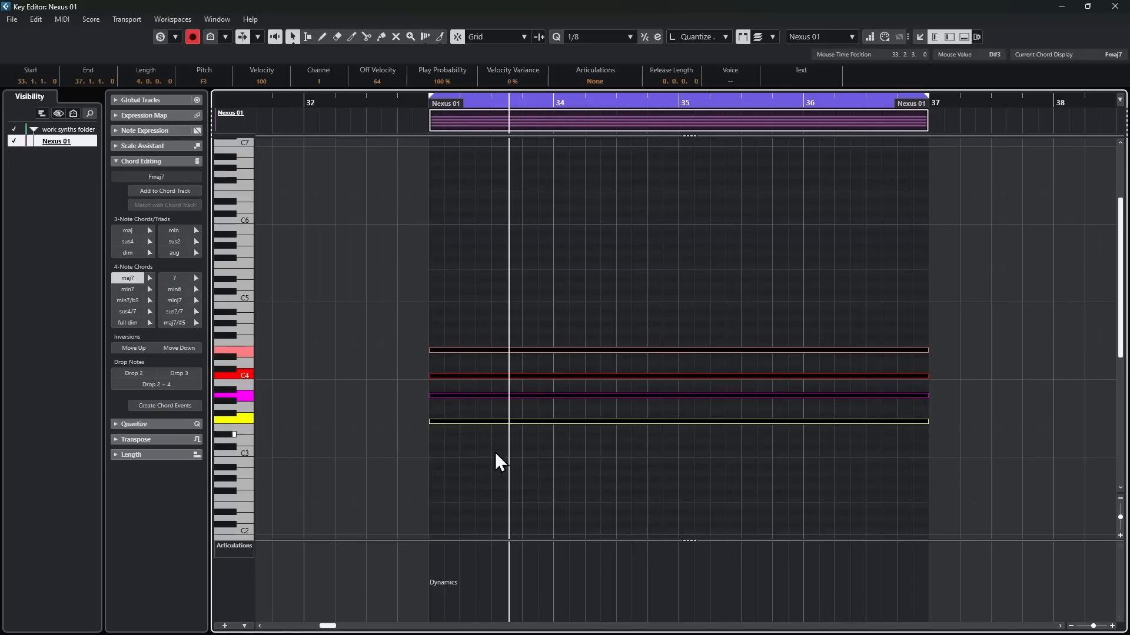
Change the four-bar F chord to min7 and then to min7/b5, playing back each version.
left_click(122, 290)
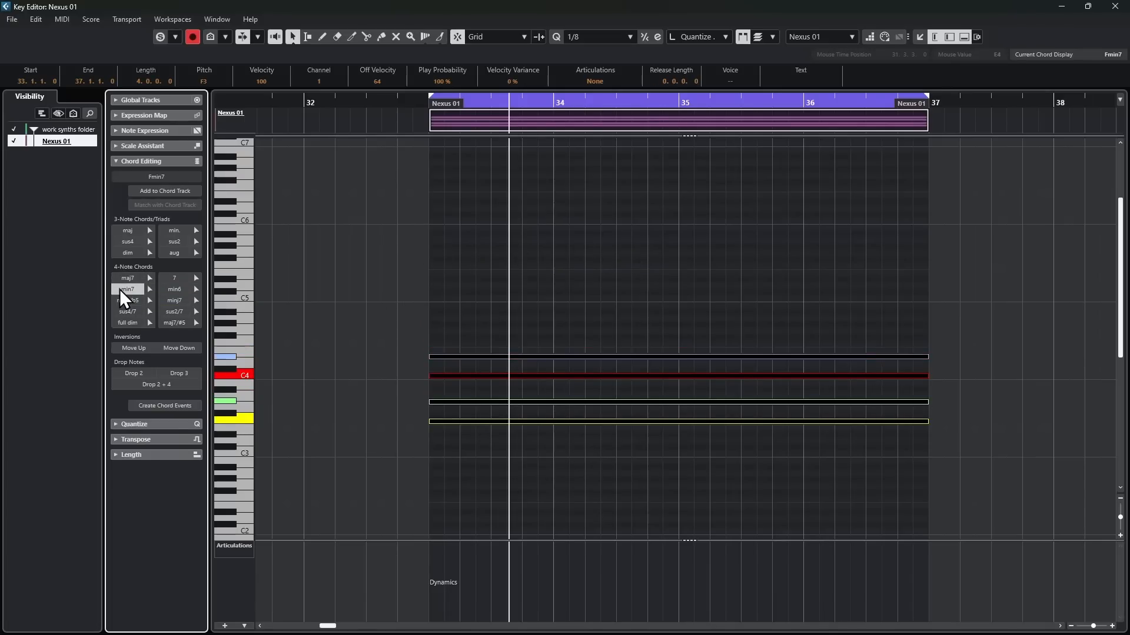
key("space")
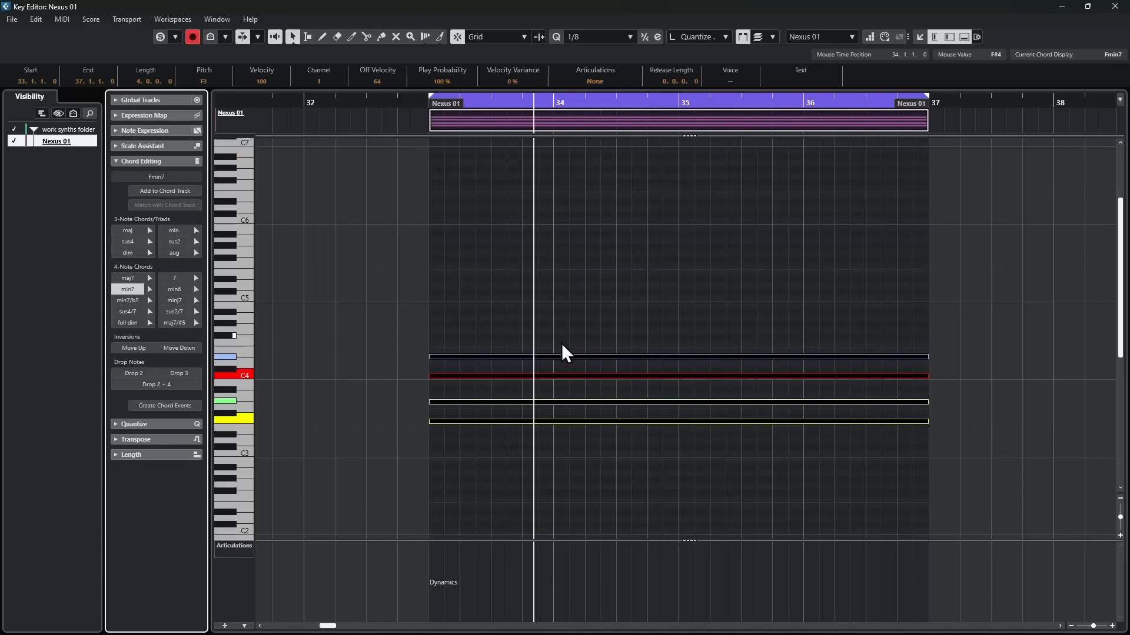
left_click(124, 300)
key("space")
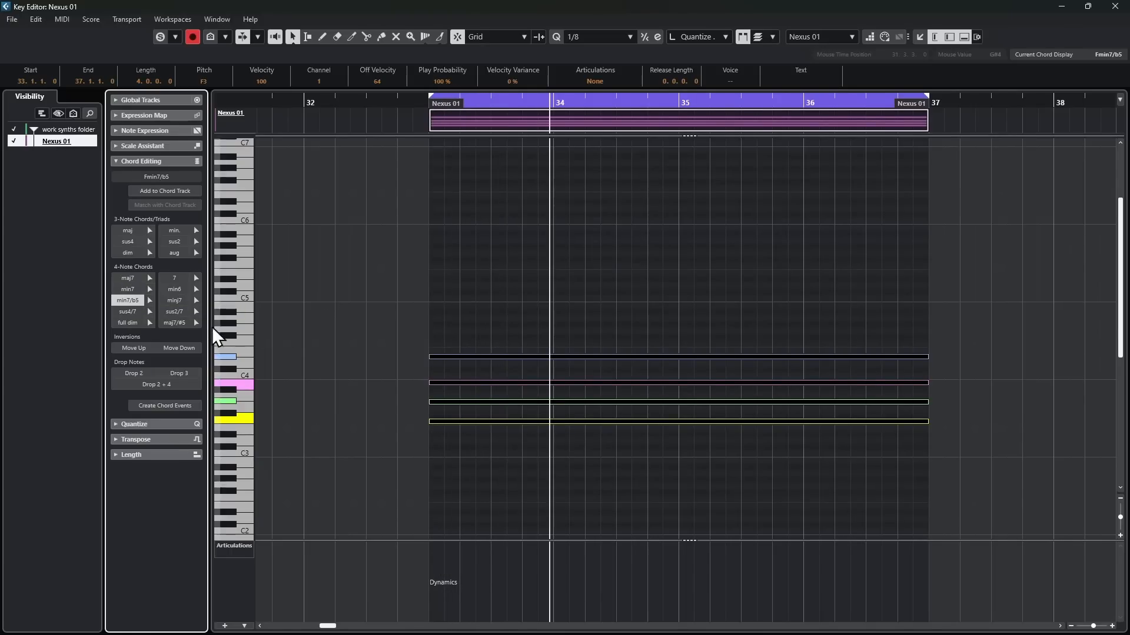
Try the sus4/7, full dim, maj7/#5 and min6 types on the F chord, then delete all its notes.
left_click(123, 312)
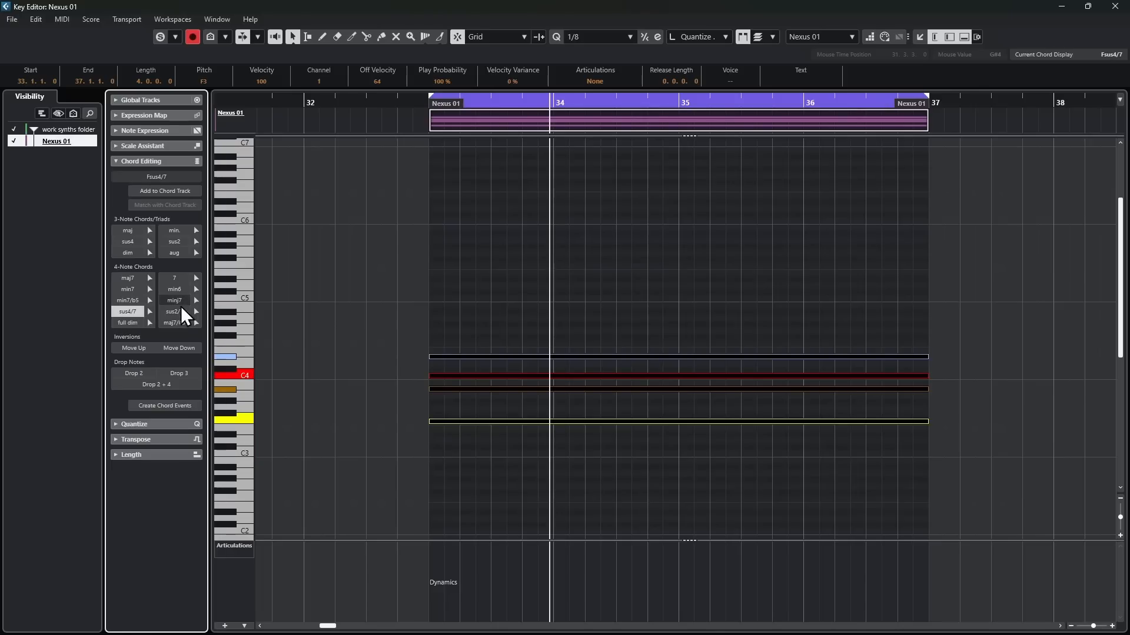
key("ctrl+z")
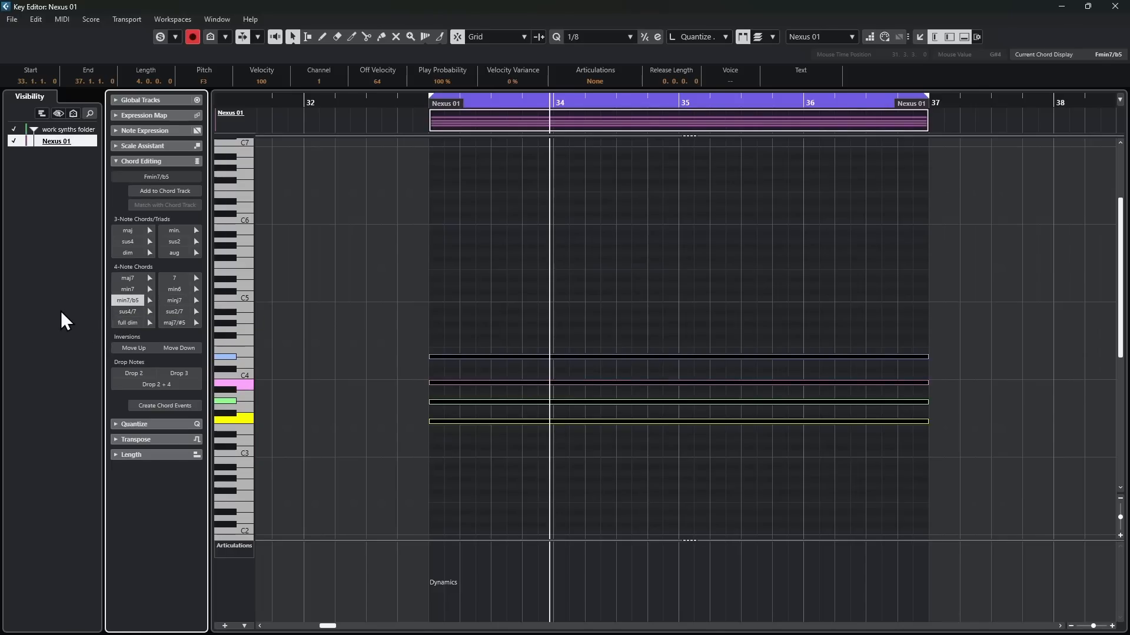
left_click(119, 312)
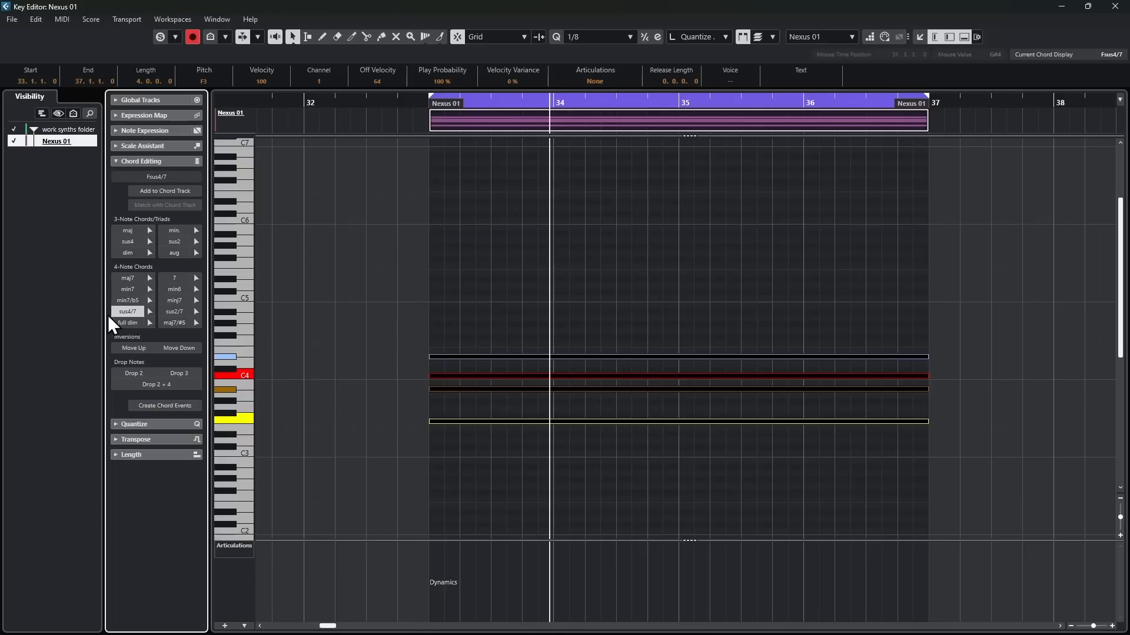
left_click(126, 322)
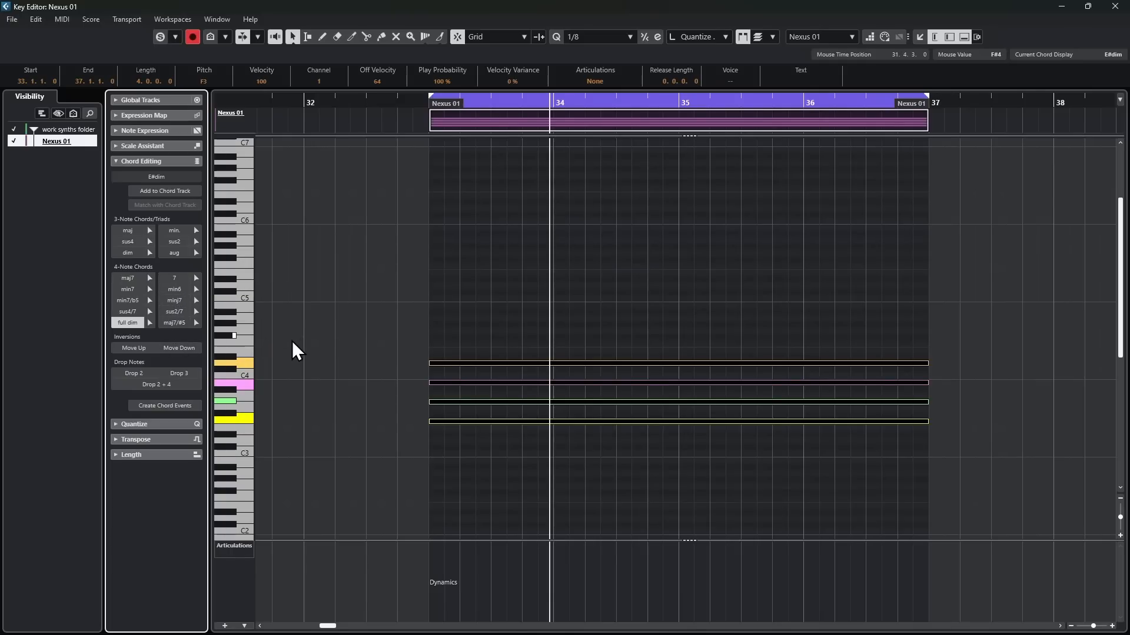
left_click(173, 323)
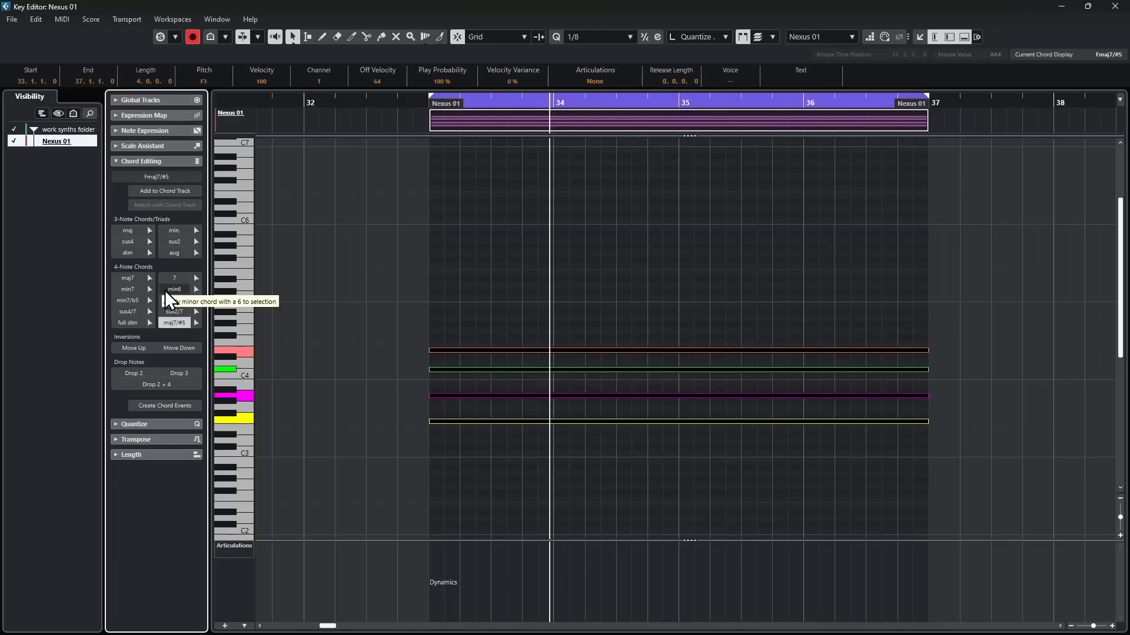
left_click(166, 292)
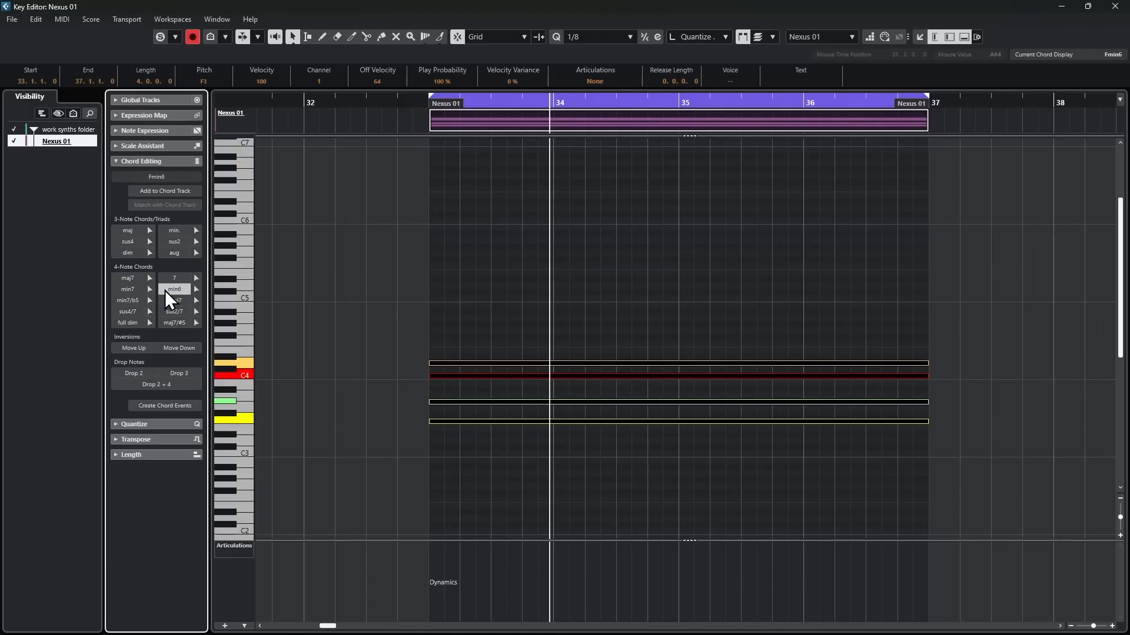
left_click_drag(399, 337, 956, 446)
key("Delete")
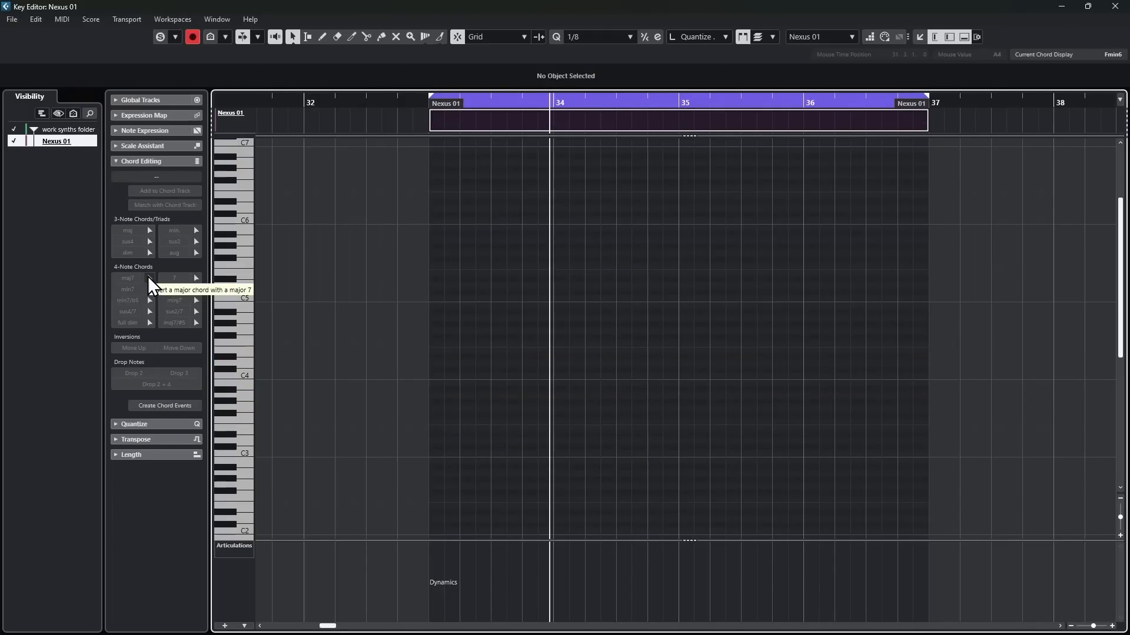
Insert a one-bar Gmaj7 chord at bar 33 and a one-bar G#min7/b5 chord at bar 34.
left_click(149, 279)
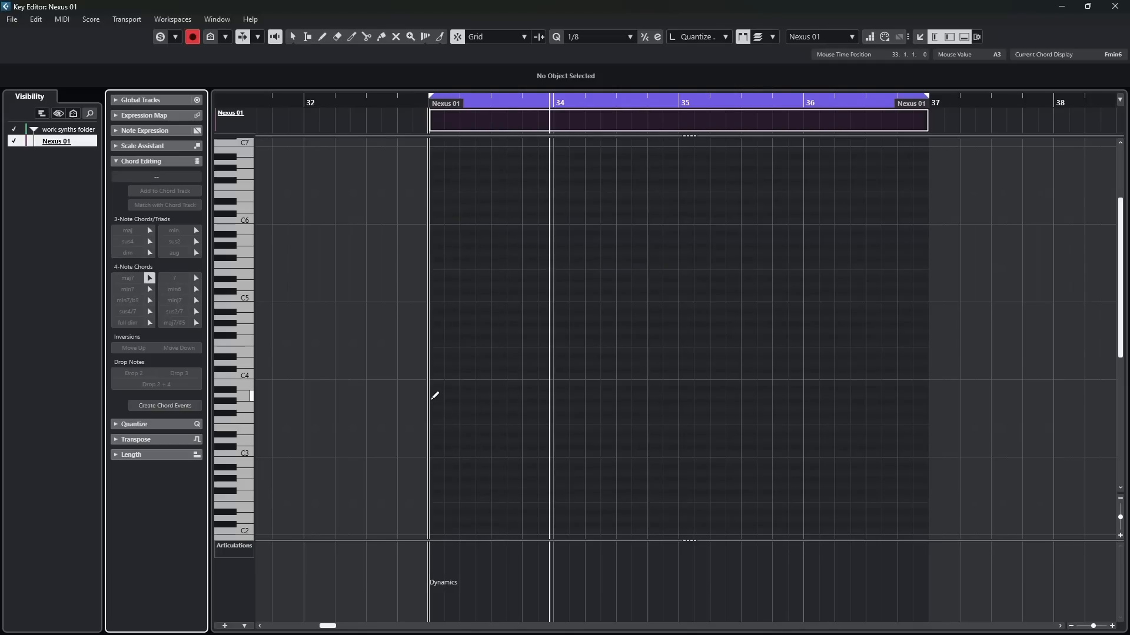
left_click_drag(435, 395, 550, 398)
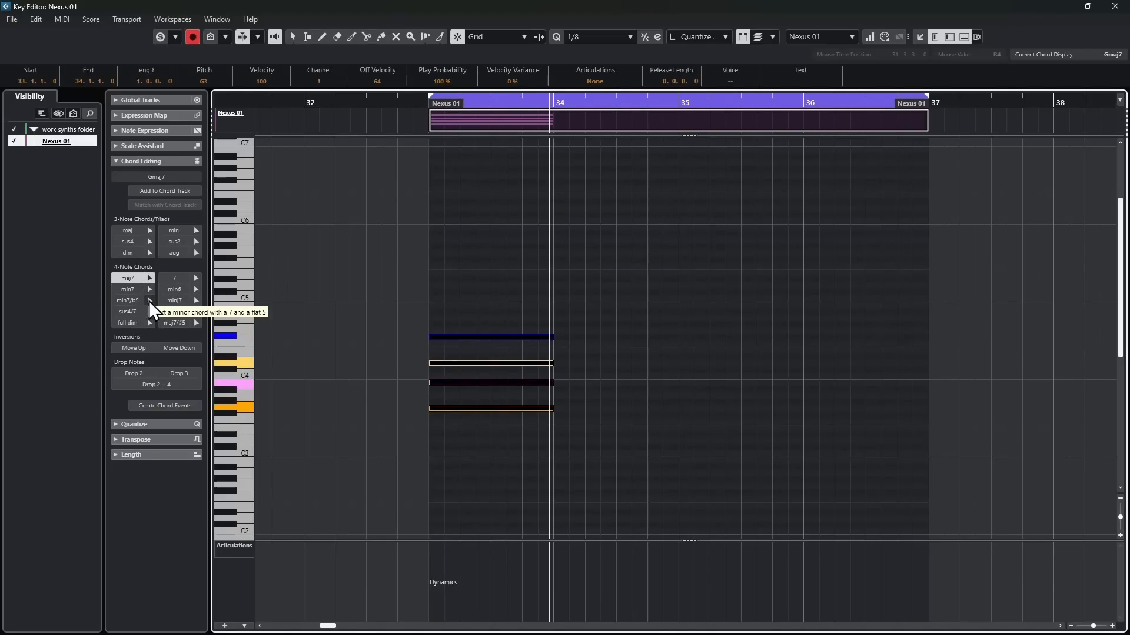
left_click(149, 301)
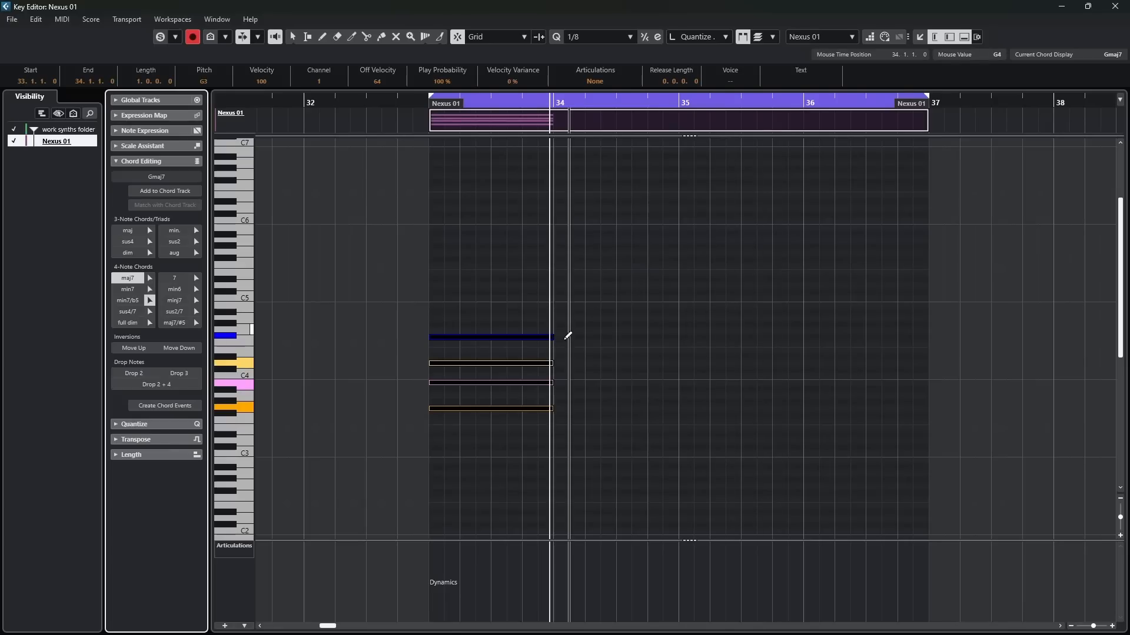
left_click_drag(558, 400, 679, 396)
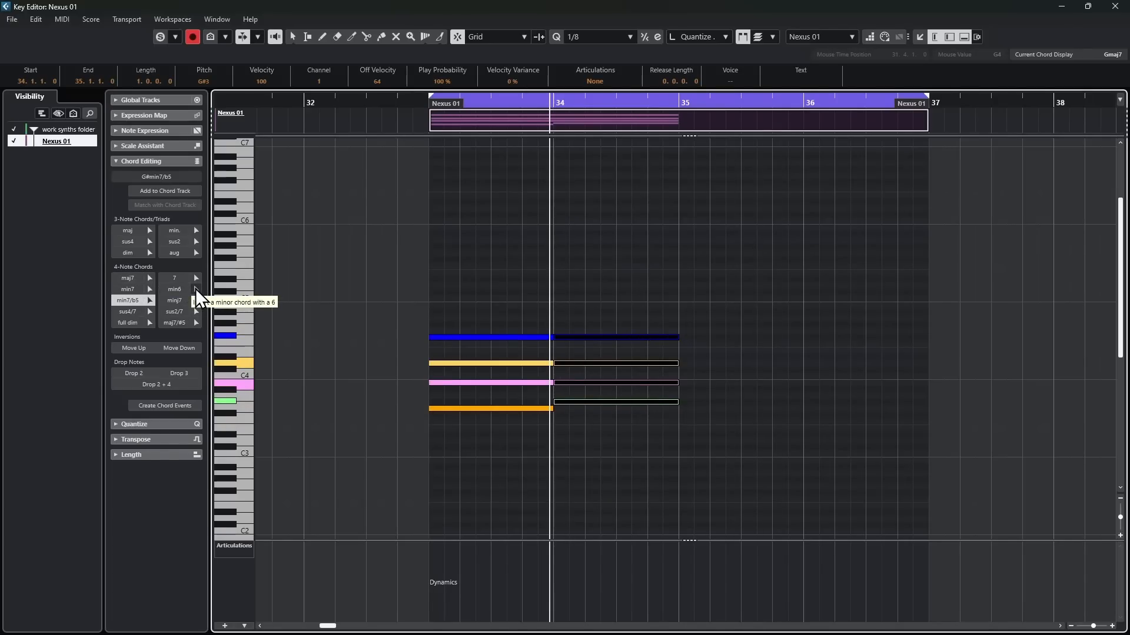
Add a one-bar Bmin6 chord at bar 35 and a one-bar Bbmaj7/#5 chord at bar 36.
left_click(195, 289)
mouse_move(682, 353)
left_mouse_down()
mouse_move(746, 356)
mouse_move(833, 381)
mouse_move(803, 382)
left_mouse_up()
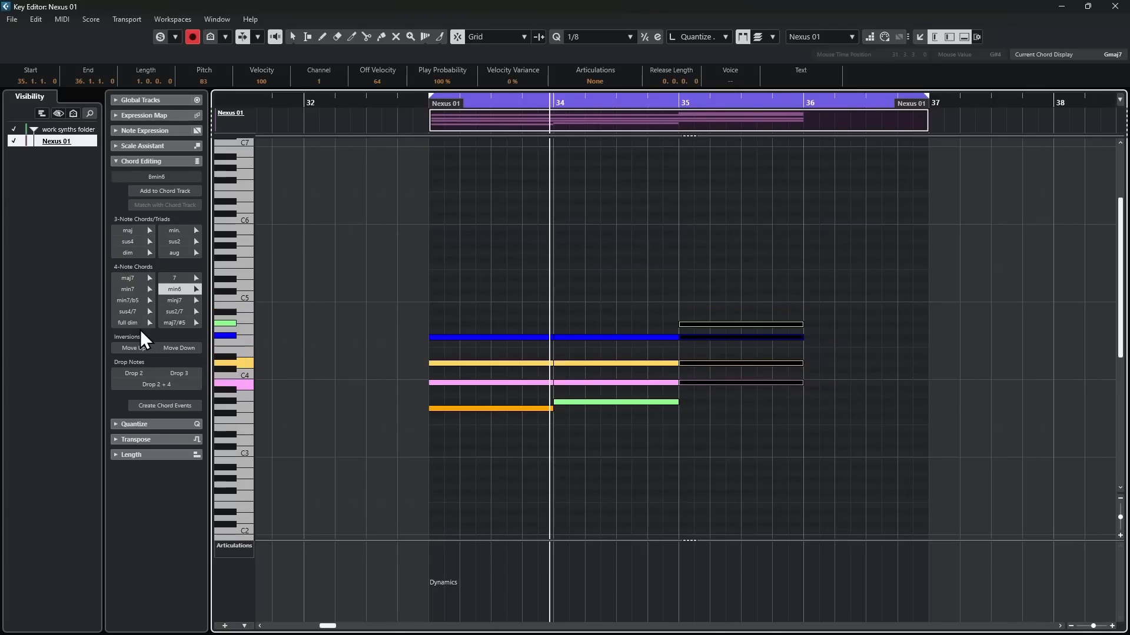
left_click(169, 324)
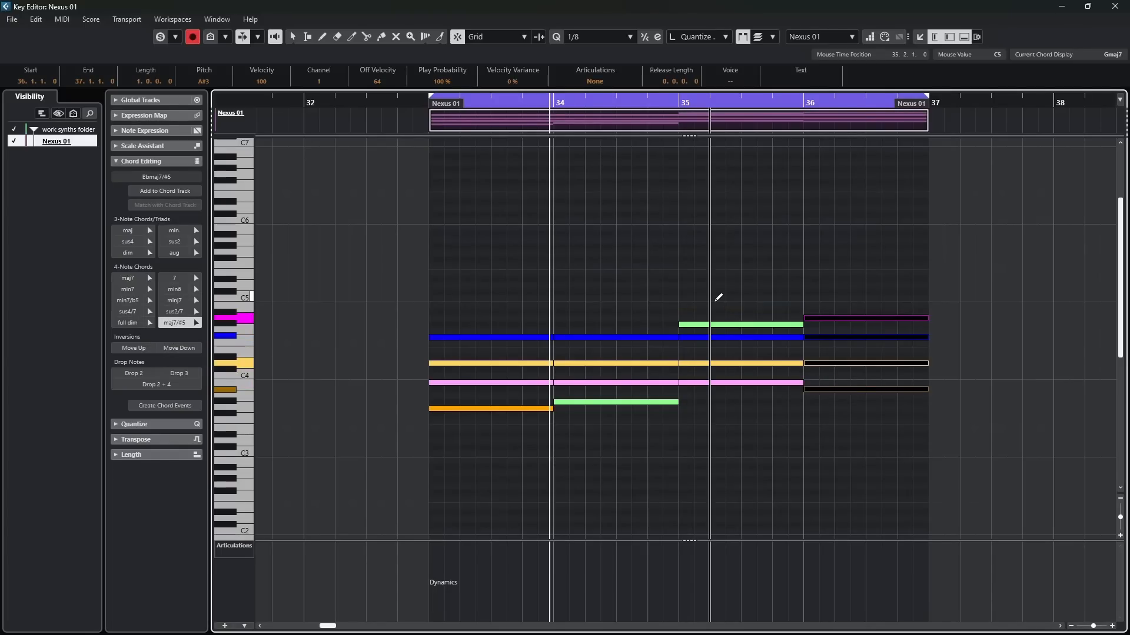
Play the four-chord progression from bar 33 and move its notes down an octave.
left_click(427, 102)
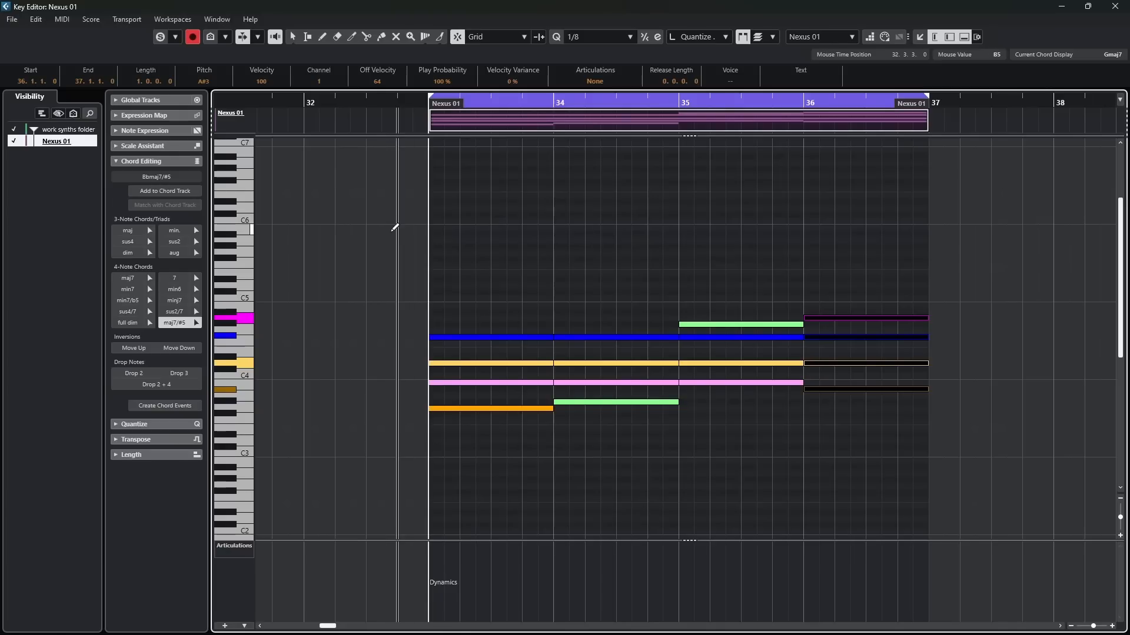
key("space")
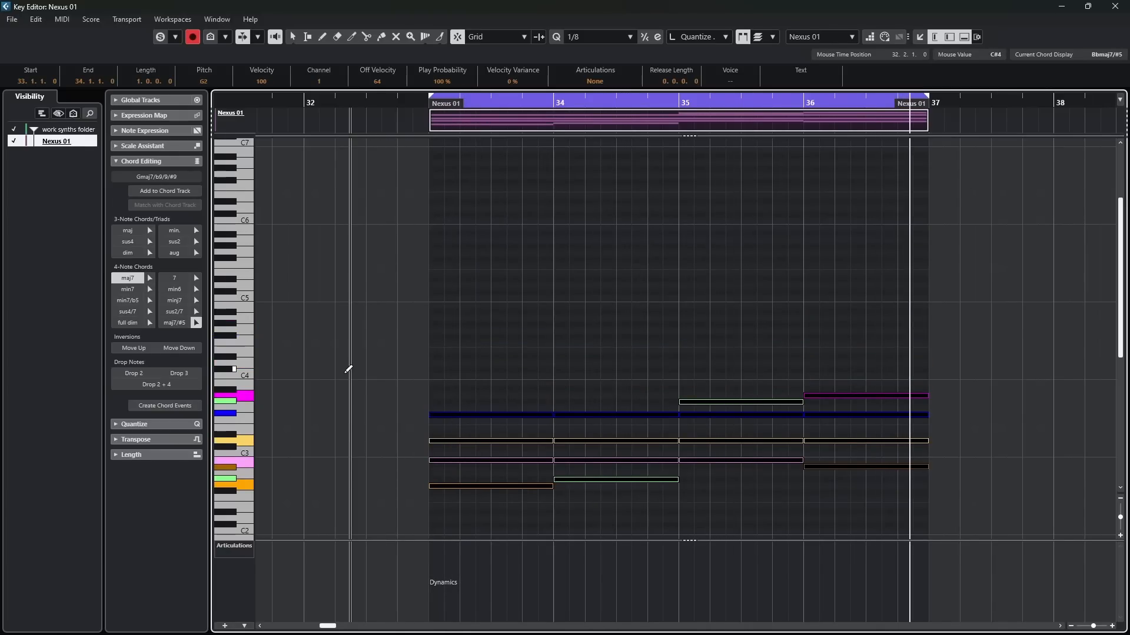
key("ctrl+z")
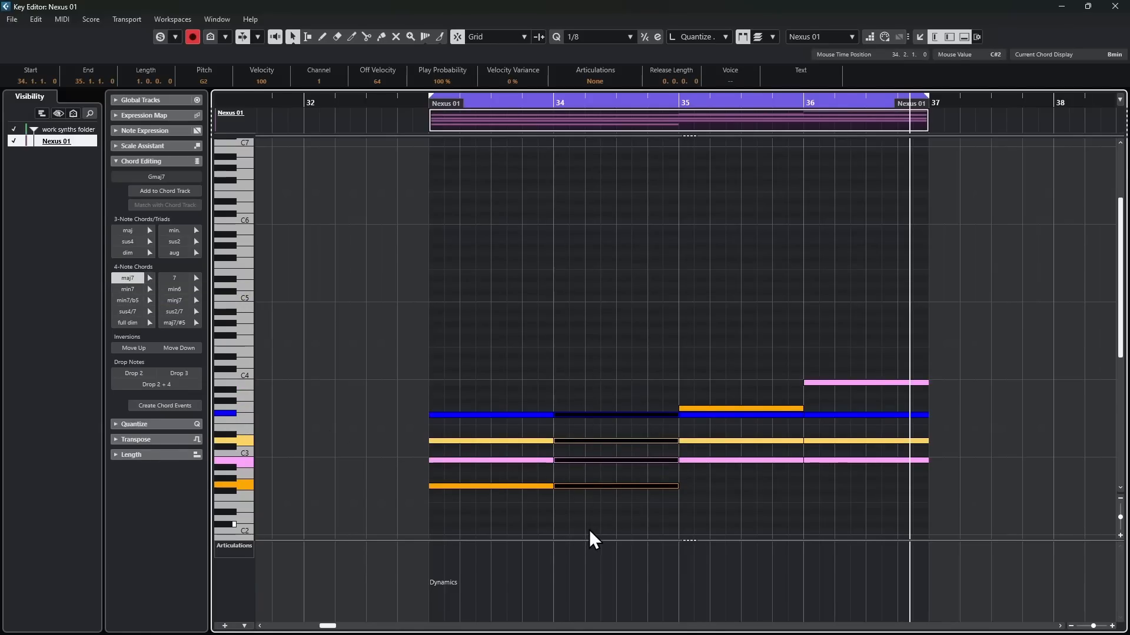
Try the min6 and sus4/7 types on the bar 34 chord and settle on the G7 chord.
left_click(174, 290)
left_click(129, 311)
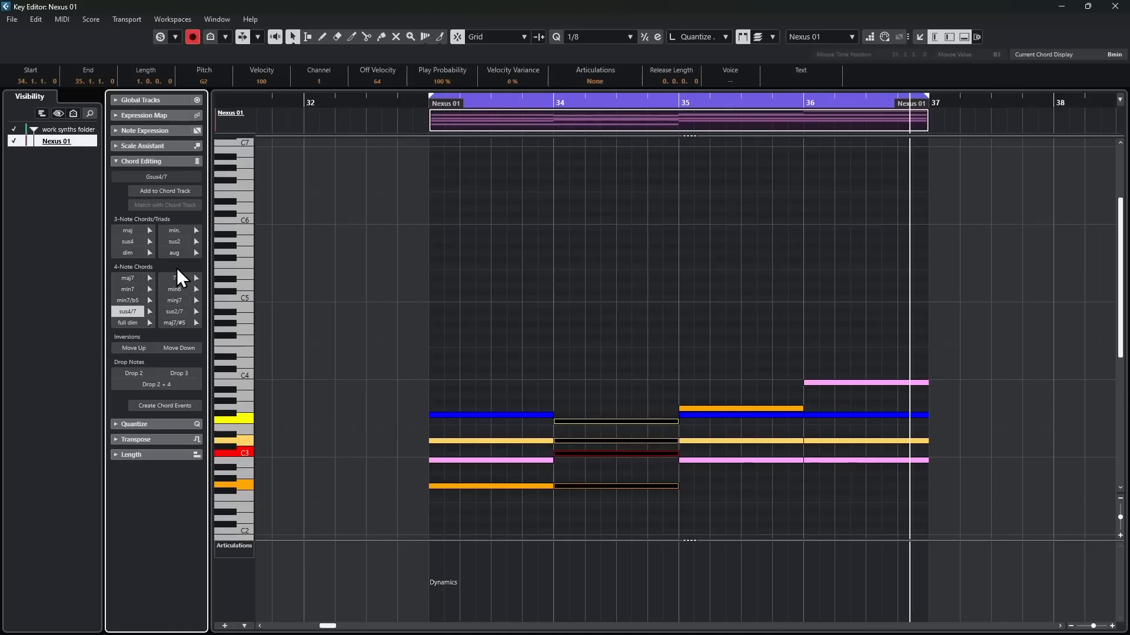
left_click(174, 276)
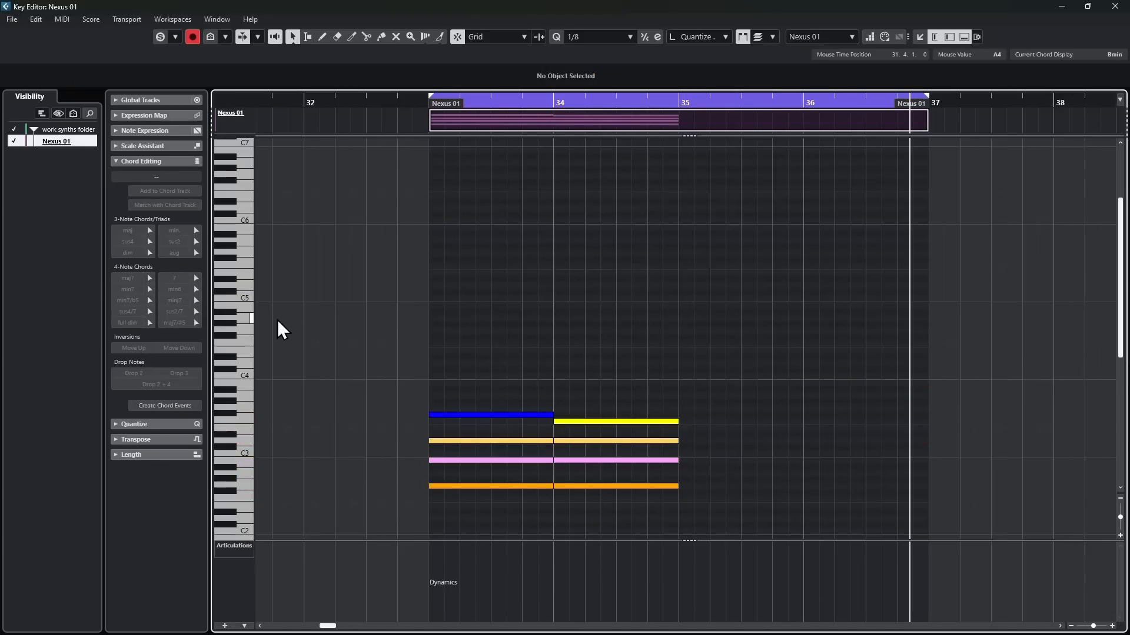
Insert half-bar G#min6 and Amaj7 chords in bar 35 and a three-beat C#min6 chord at bar 36.
left_click(196, 289)
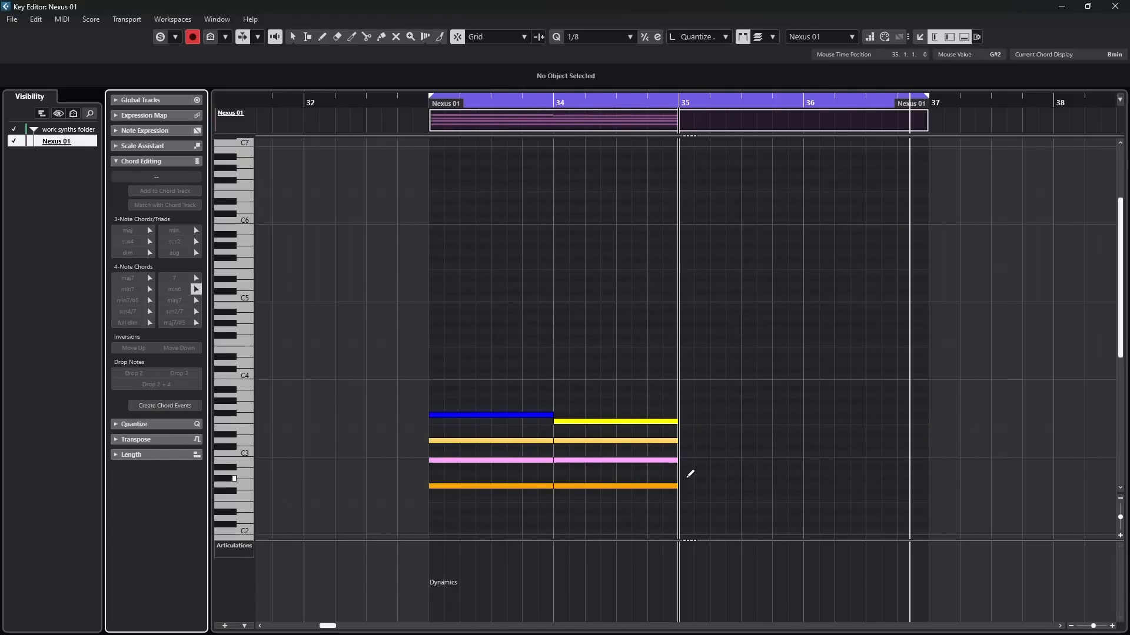
left_click_drag(687, 476, 741, 480)
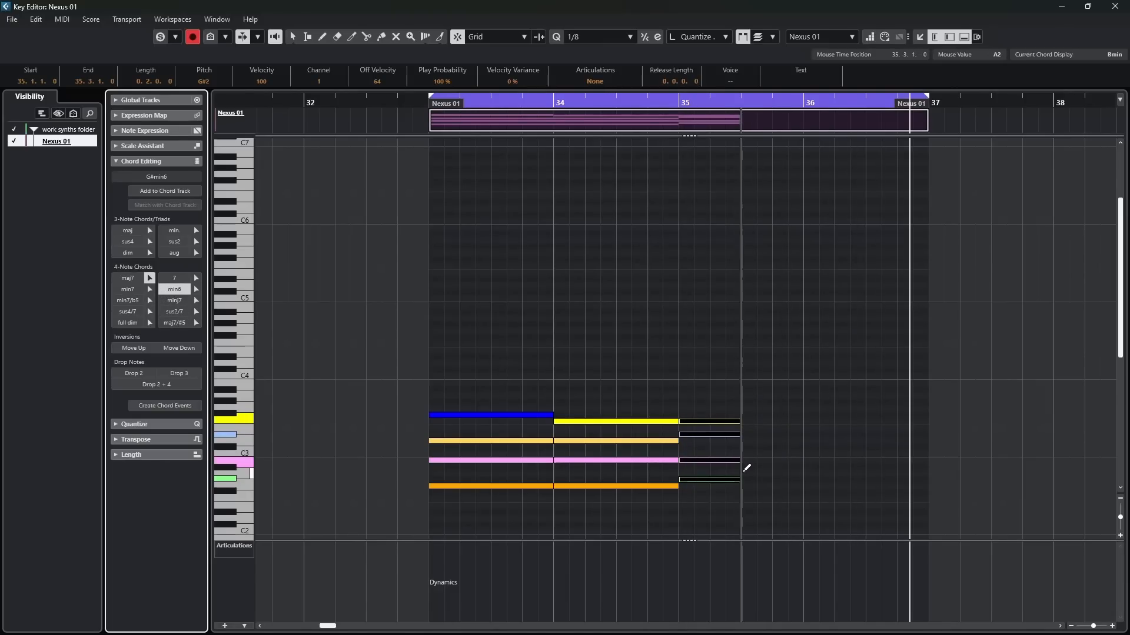
left_click_drag(744, 471, 807, 468)
left_click(195, 289)
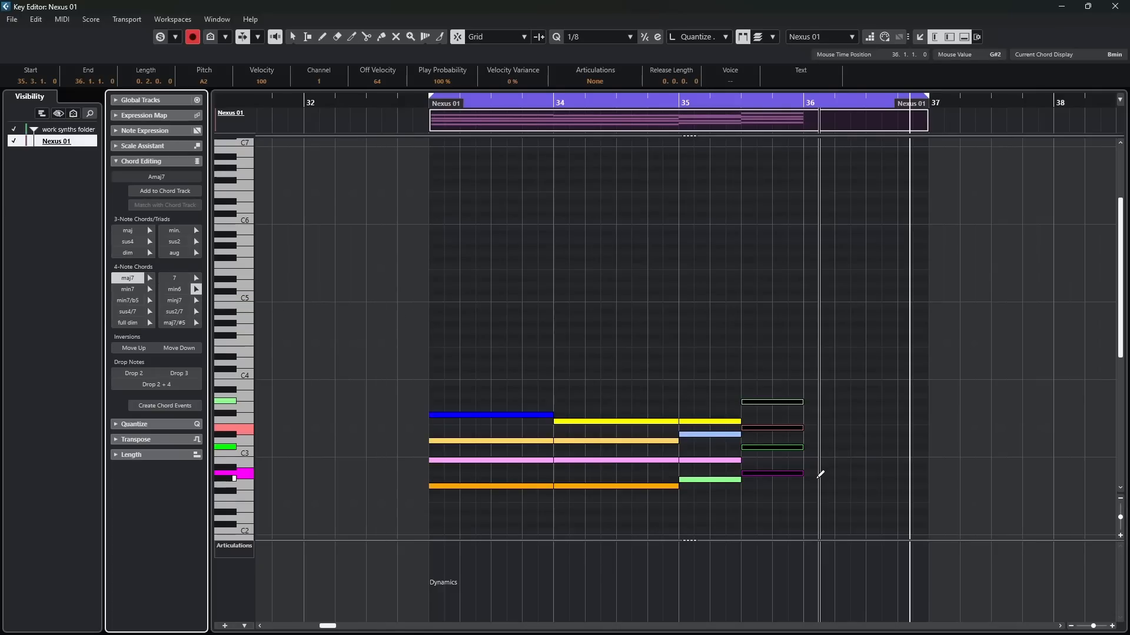
left_click_drag(813, 451, 898, 441)
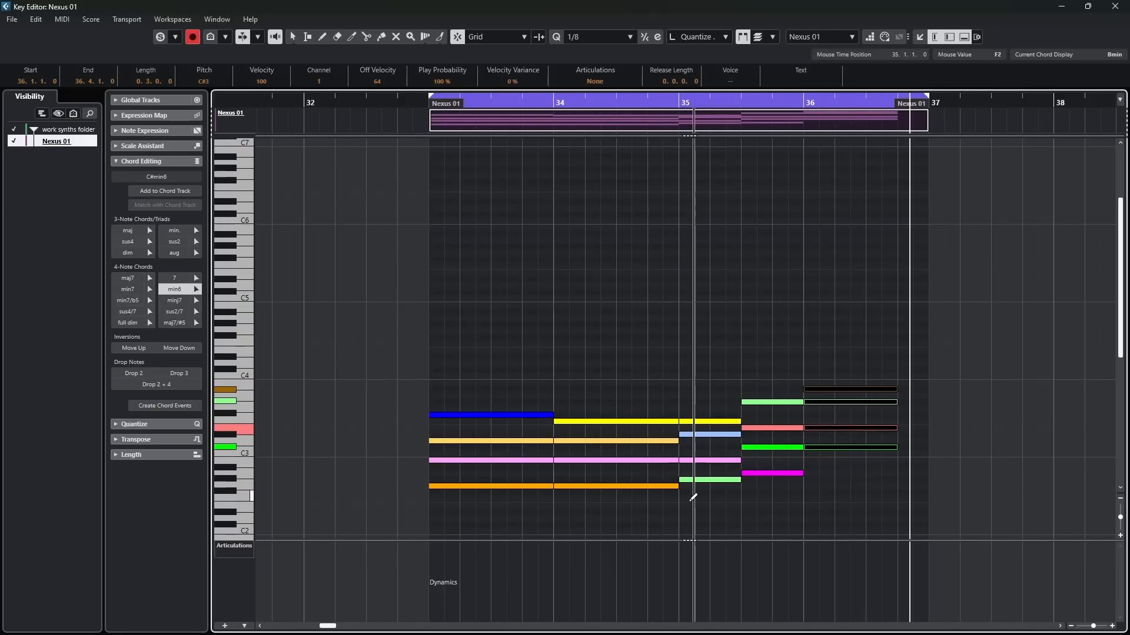
Change the chord at bar 36 to min7, then sus4/7, and finally maj7.
left_click(127, 290)
left_click(125, 312)
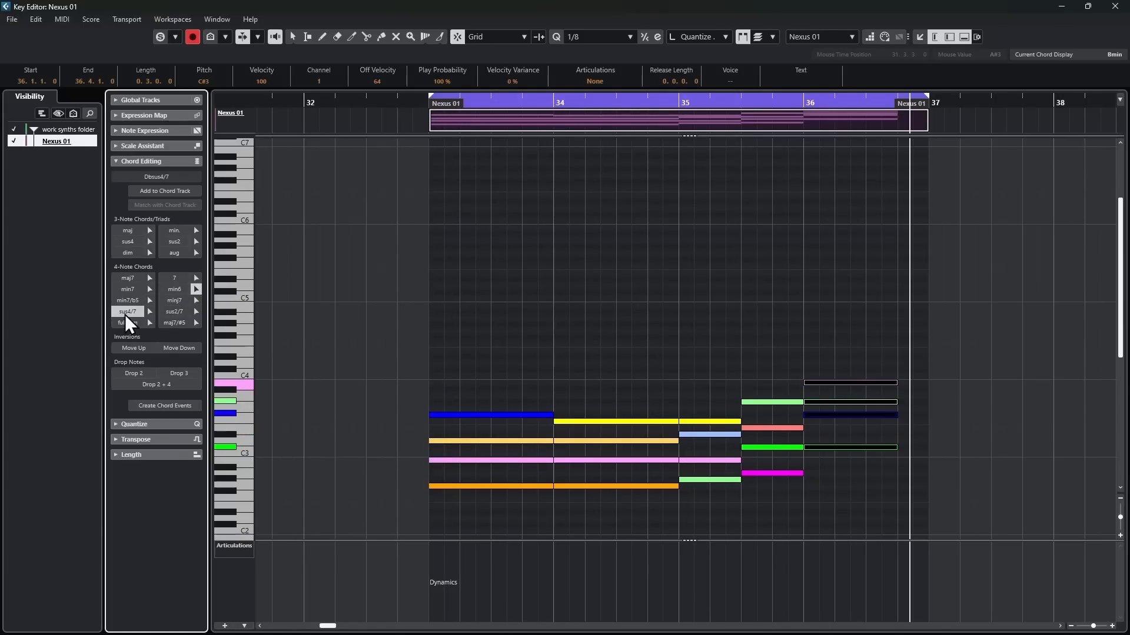
left_click(124, 279)
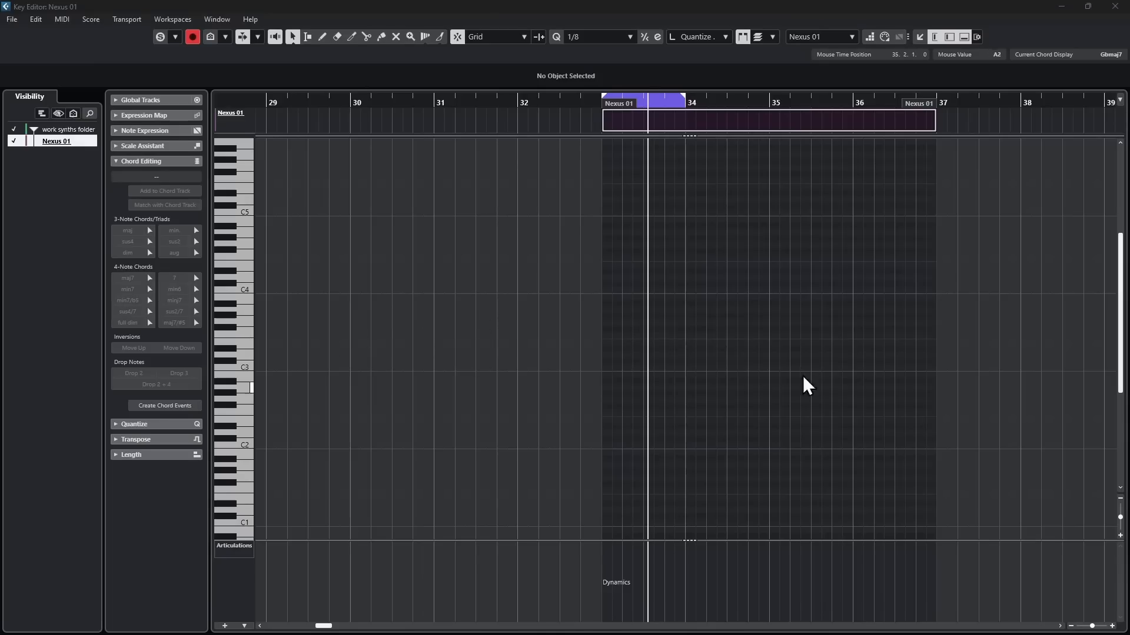
Insert a Dmaj7 chord about three and a half beats long at bar 33 and transpose it down to Cmaj7.
left_click(150, 278)
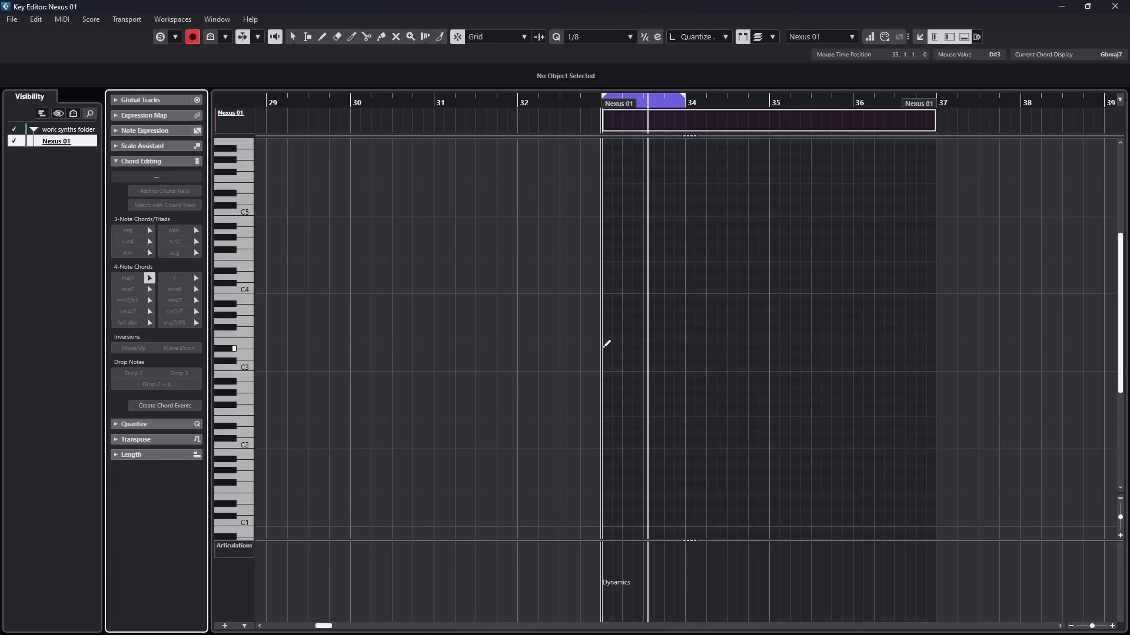
left_click_drag(607, 344, 675, 353)
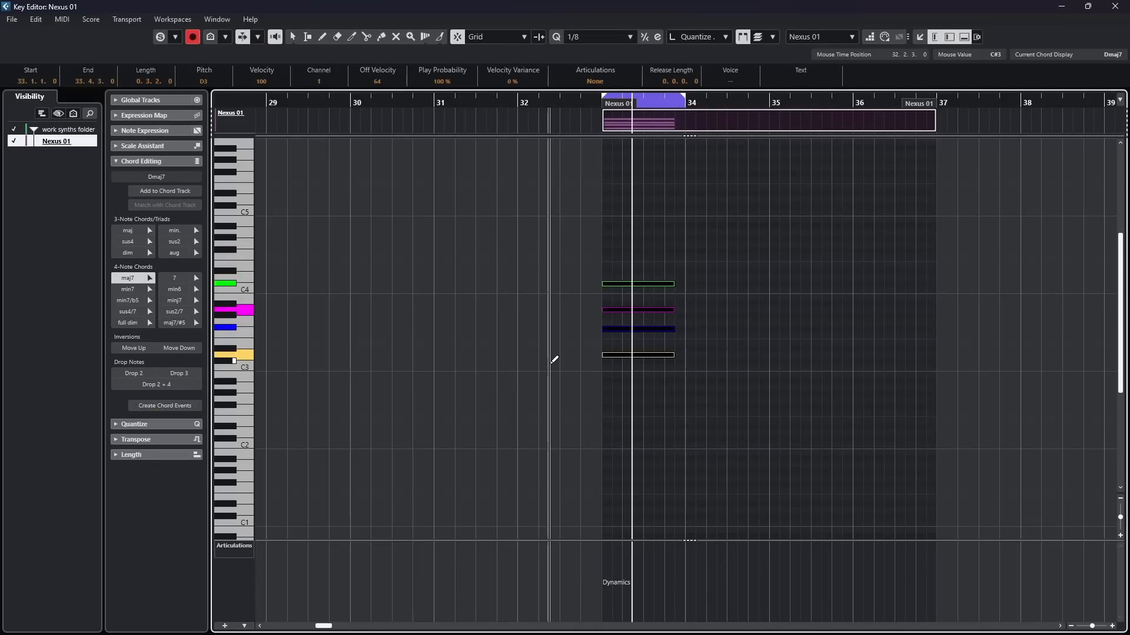
key("Down")
key("Down")
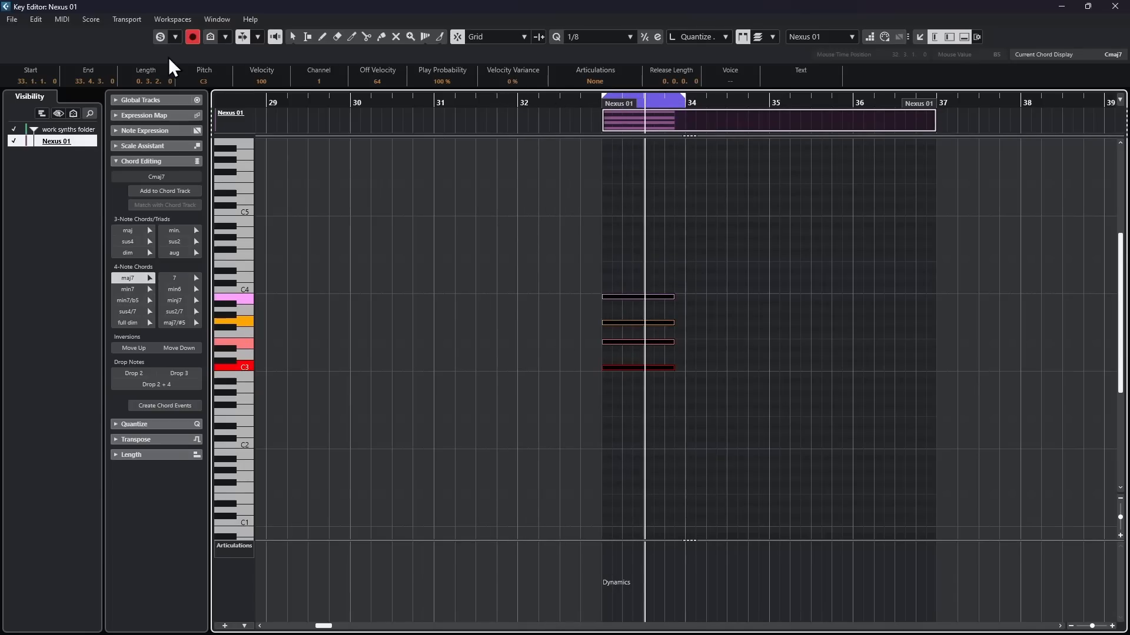
Limit the visible pitches to the Scale Assistant's scale and inspect the root-note choices for its C Major editor scale.
left_click(210, 37)
left_click(223, 36)
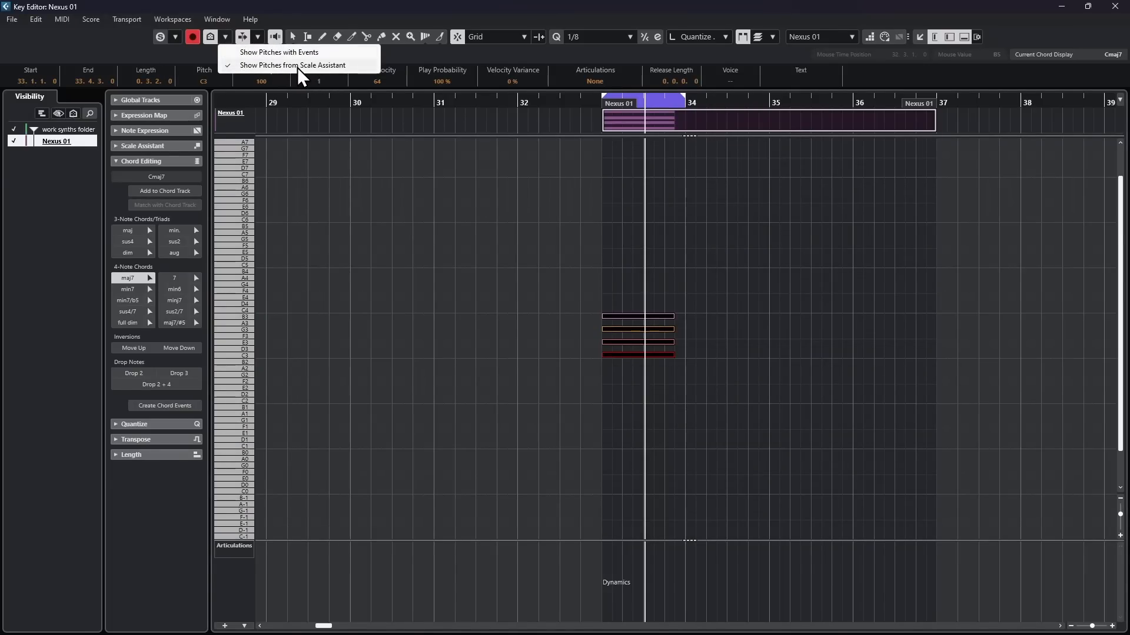
left_click(128, 46)
left_click(142, 145)
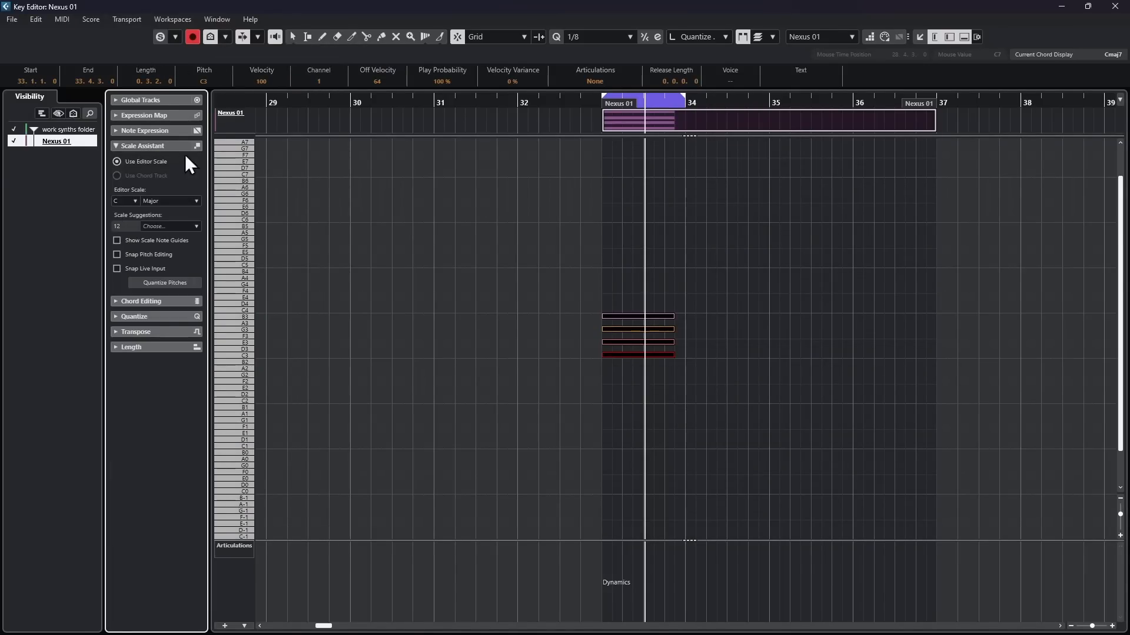
left_click(119, 201)
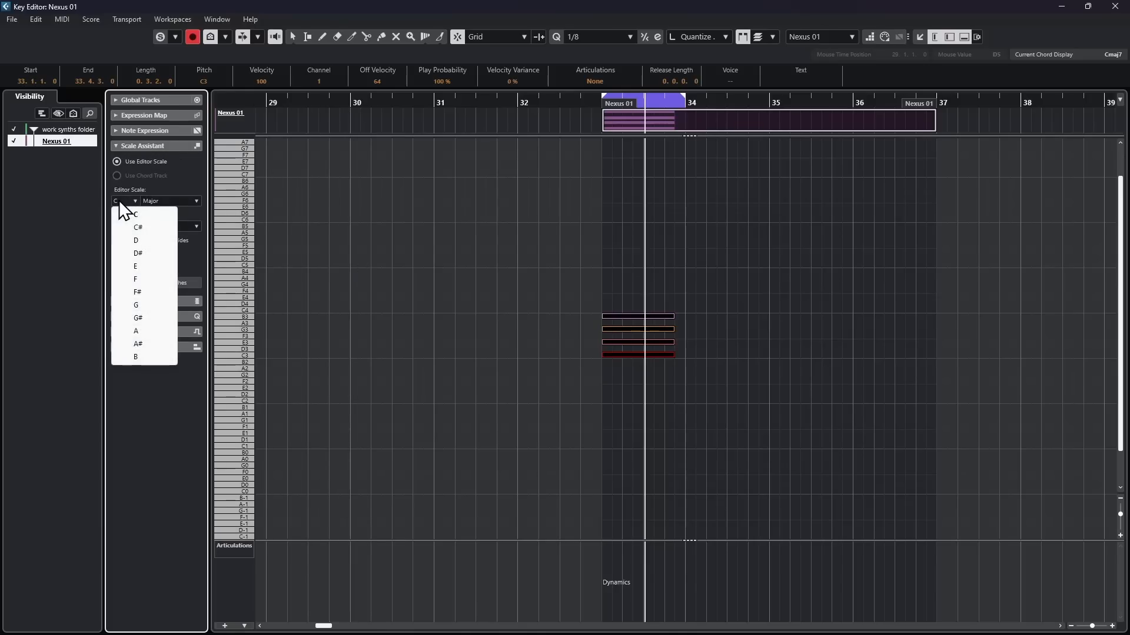
left_click(119, 201)
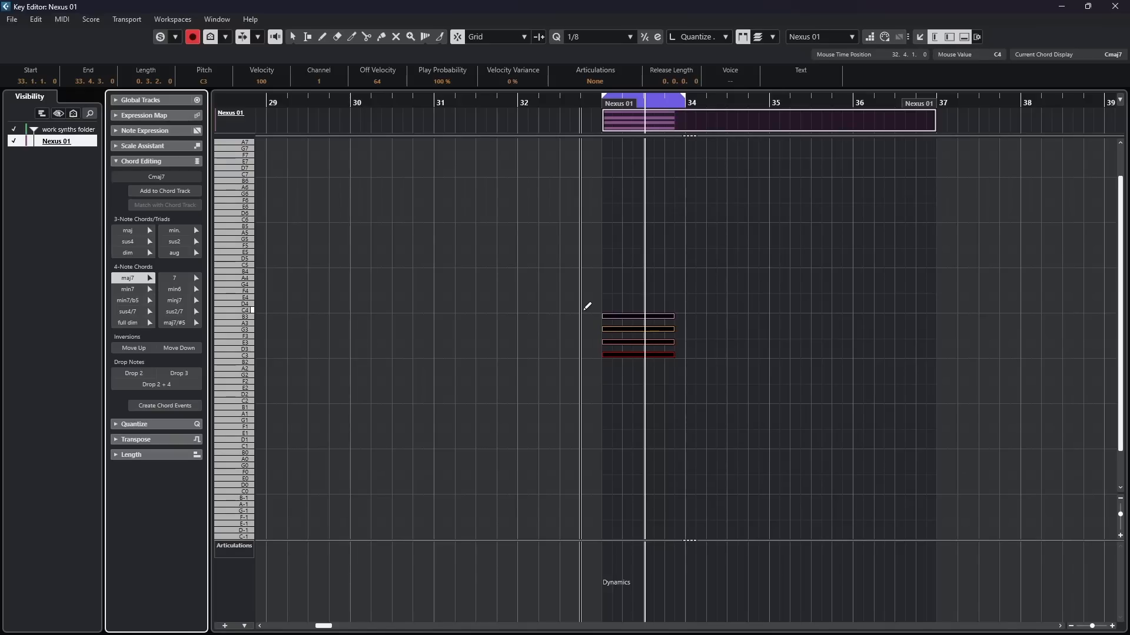
Move the bar 33 chord up two scale steps to Emin7 and duplicate it three times through bar 36.
key("Up")
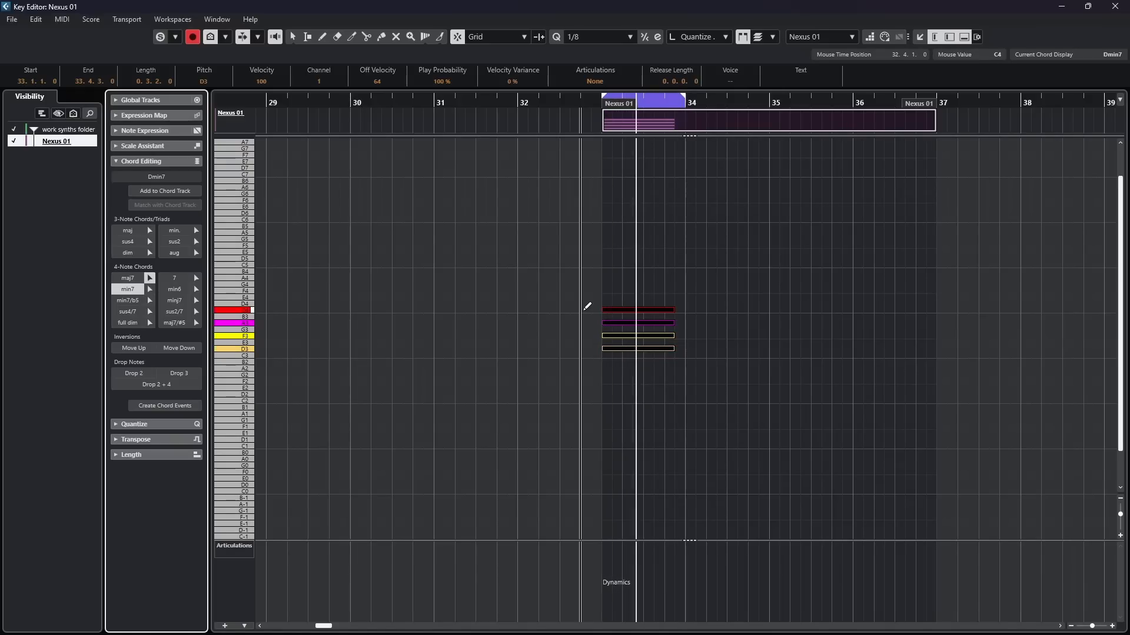
key("Up")
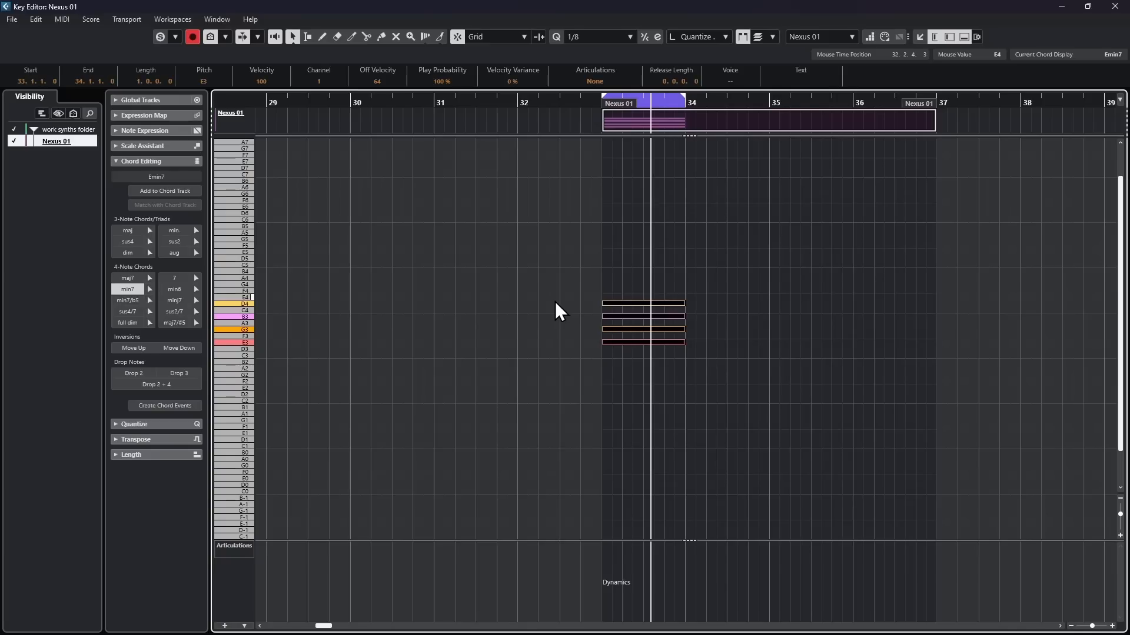
key("ctrl+d")
key("ctrl+d")
key("ctrl+d")
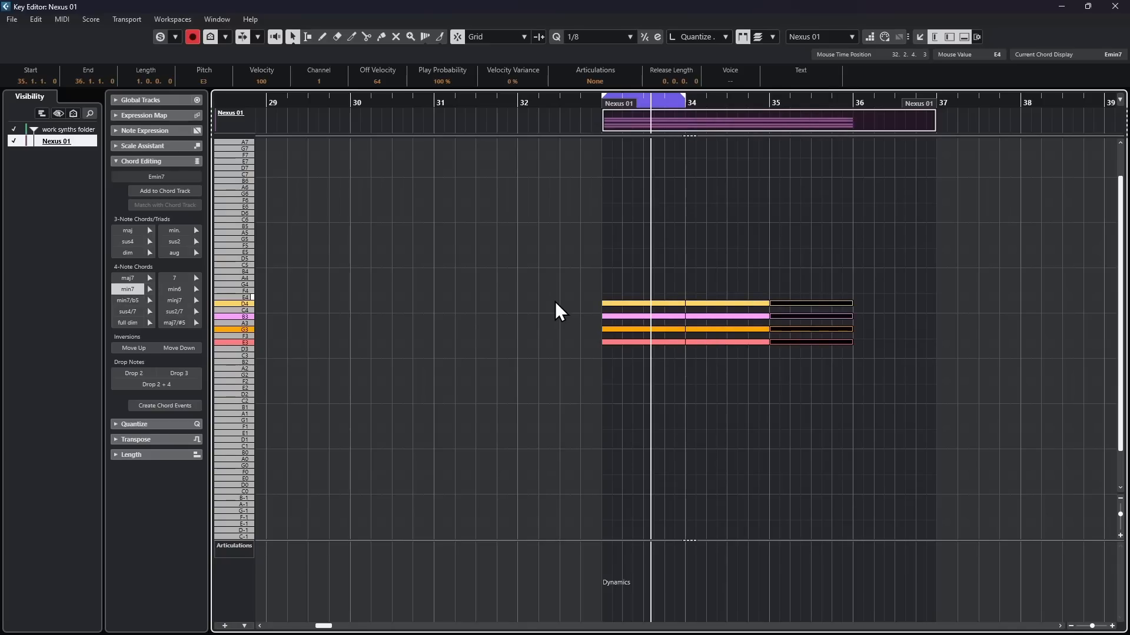
Transpose the duplicated chords within the scale to Cmaj7 in bar 34, Dmin7 in bar 35 and Fmaj7 in bar 36.
left_click_drag(702, 287, 715, 362)
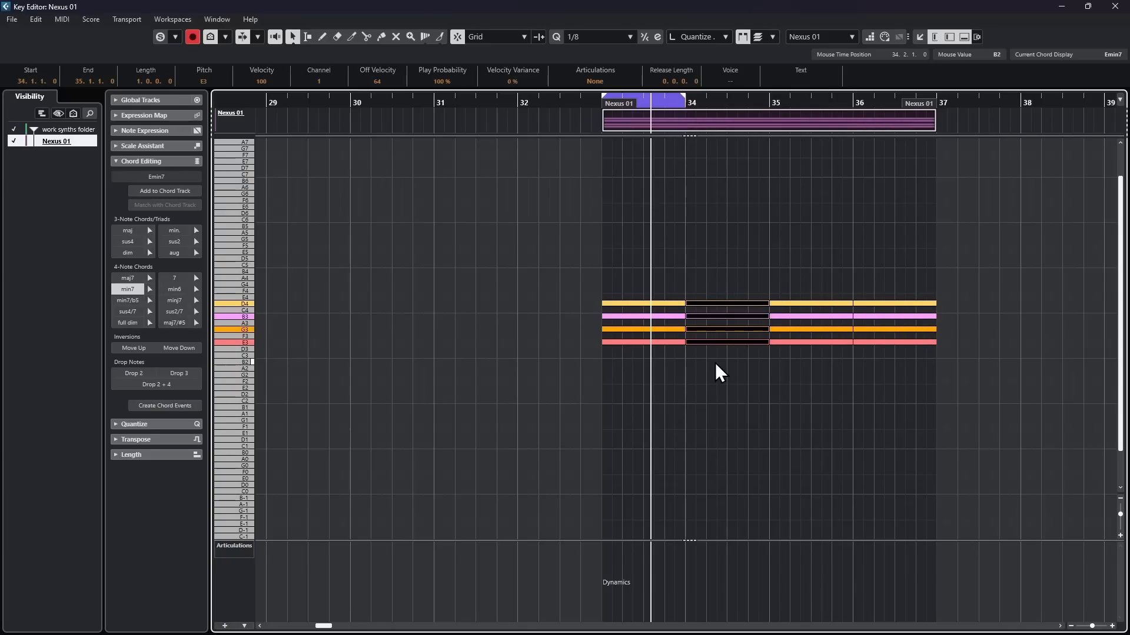
key("Down")
key("Down")
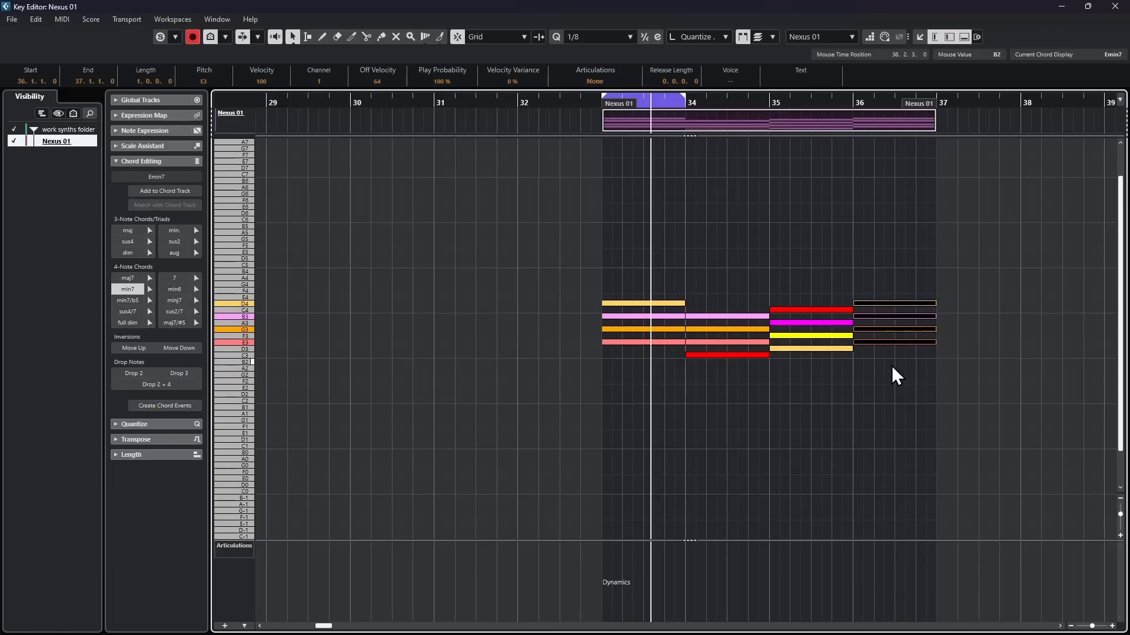
key("Up")
key("Up")
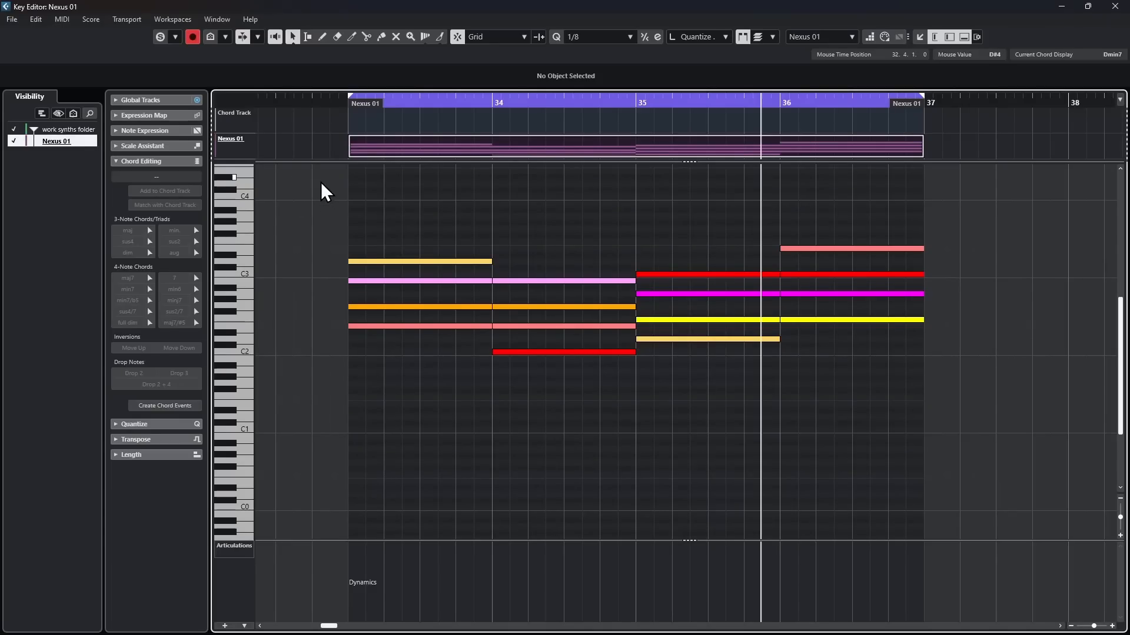
Check the chord types in bars 33 and 34, and add the bar 33 Emin7 chord to the displayed Chord Track.
left_click_drag(365, 219, 430, 371)
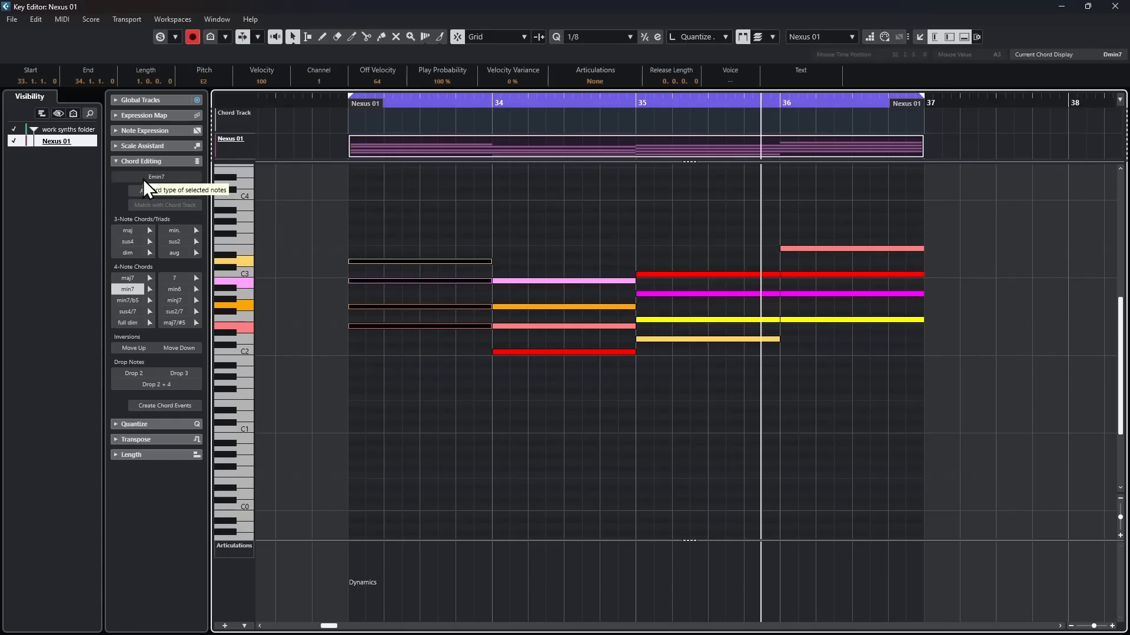
left_click_drag(549, 253, 561, 386)
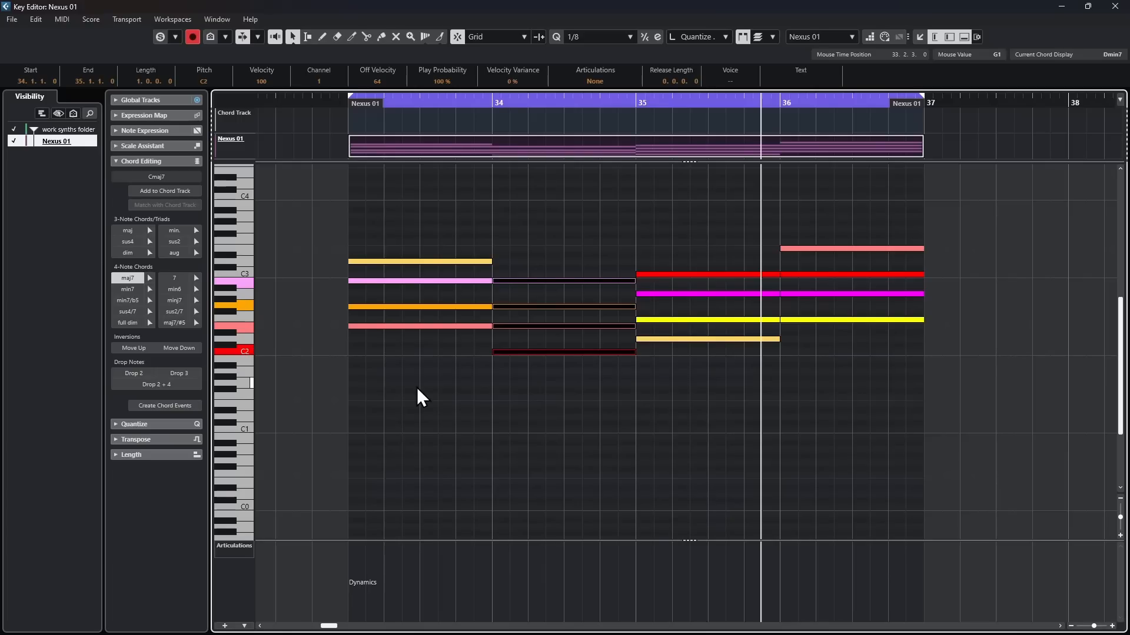
left_click_drag(402, 228, 406, 360)
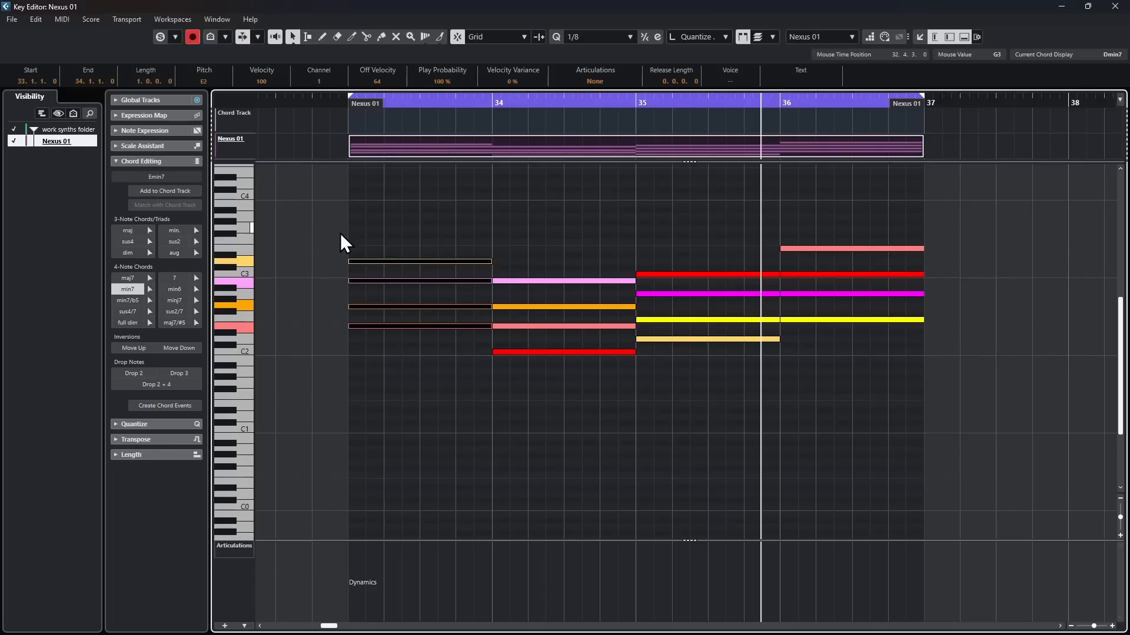
left_click(139, 99)
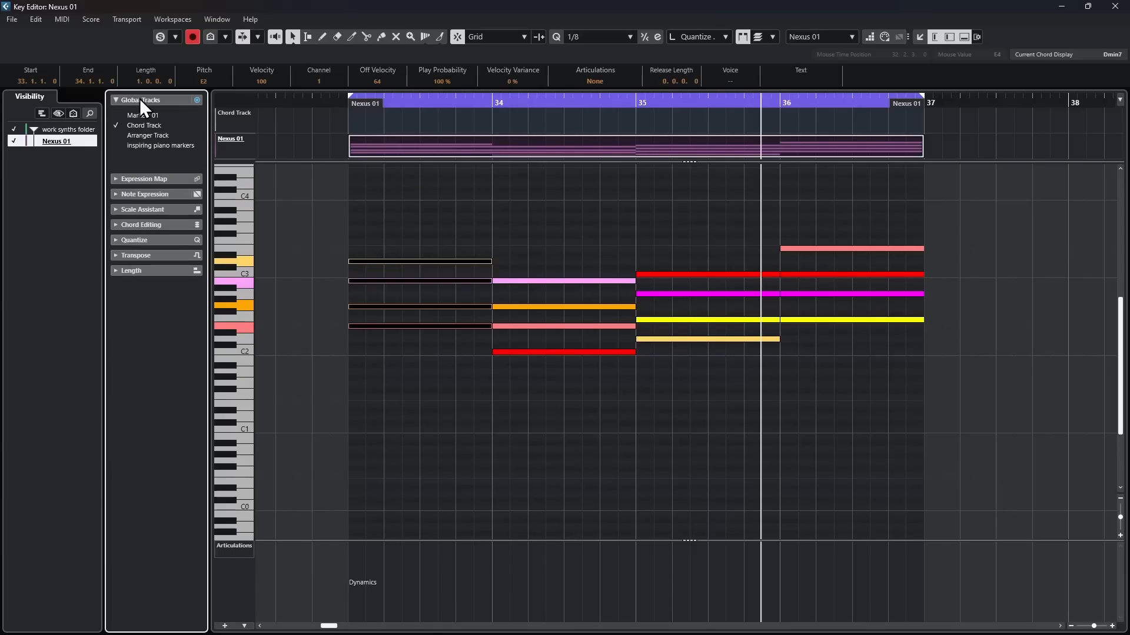
left_click(129, 124)
left_click(130, 123)
left_click(132, 225)
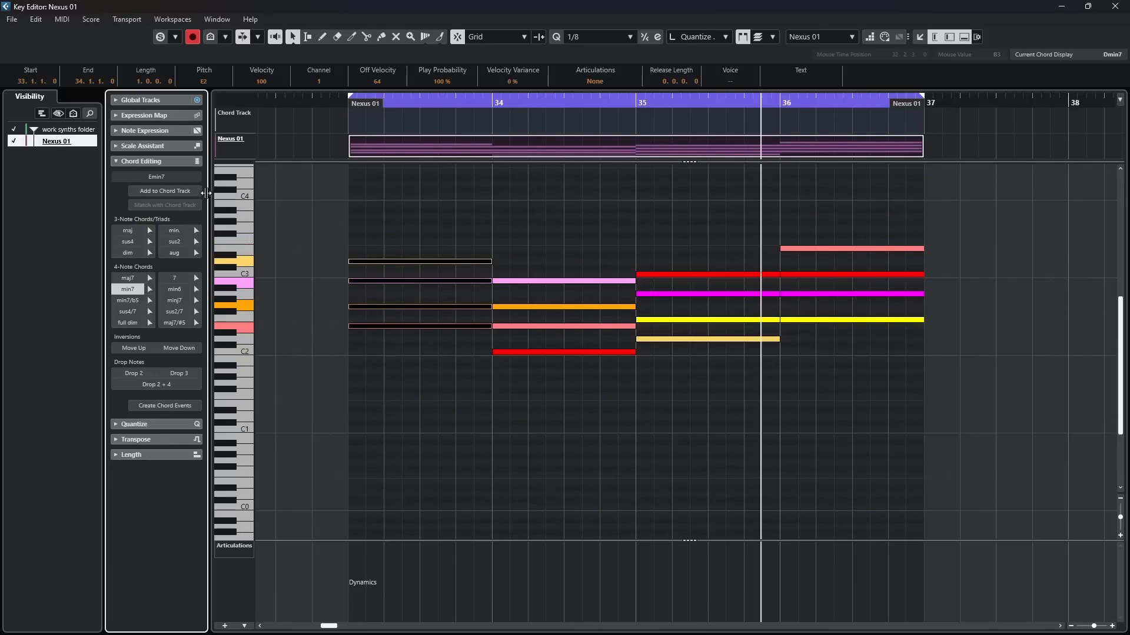
left_click(176, 192)
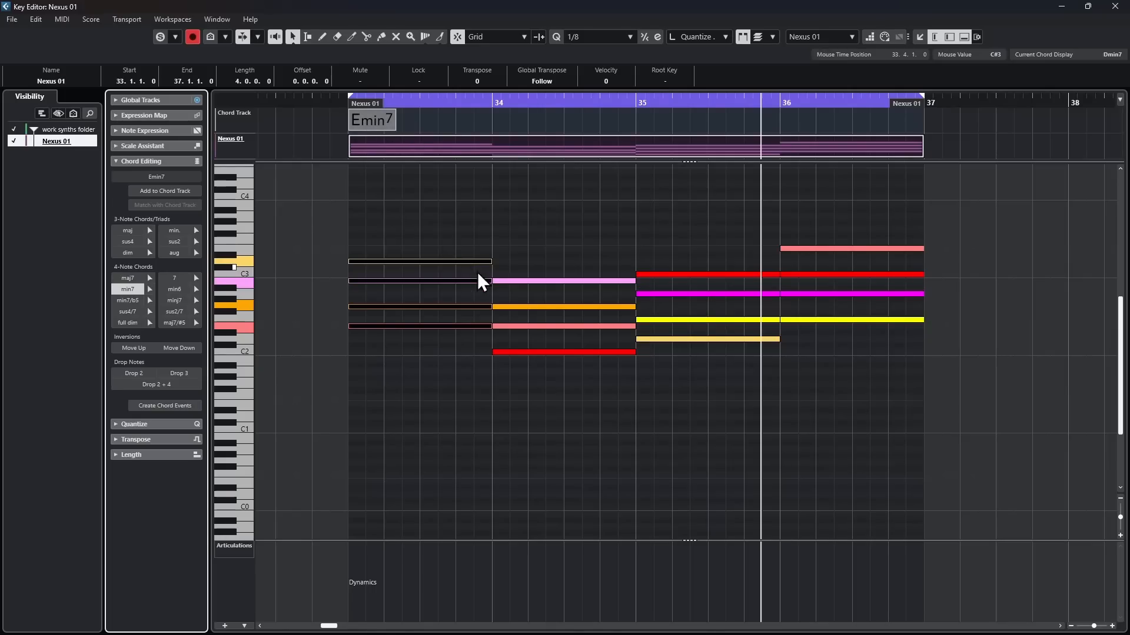
Add the bar 35 Dmin7 chord to the Chord Track, undo both Chord Track additions and clear the note selection.
left_click_drag(678, 242, 711, 397)
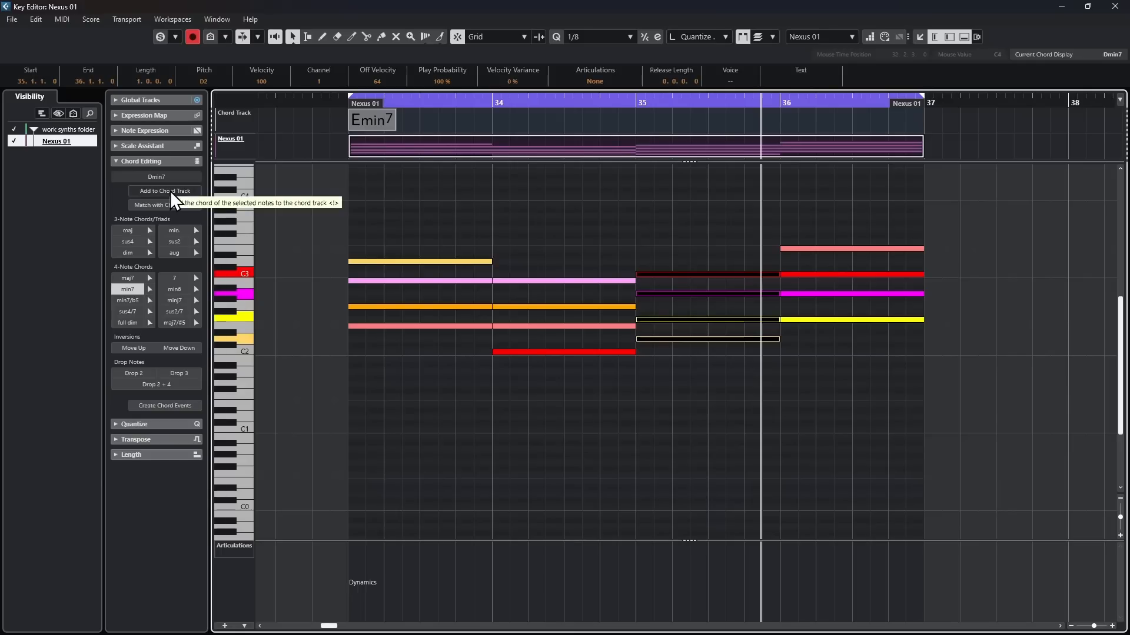
left_click(170, 191)
key("ctrl+z")
key("ctrl+z")
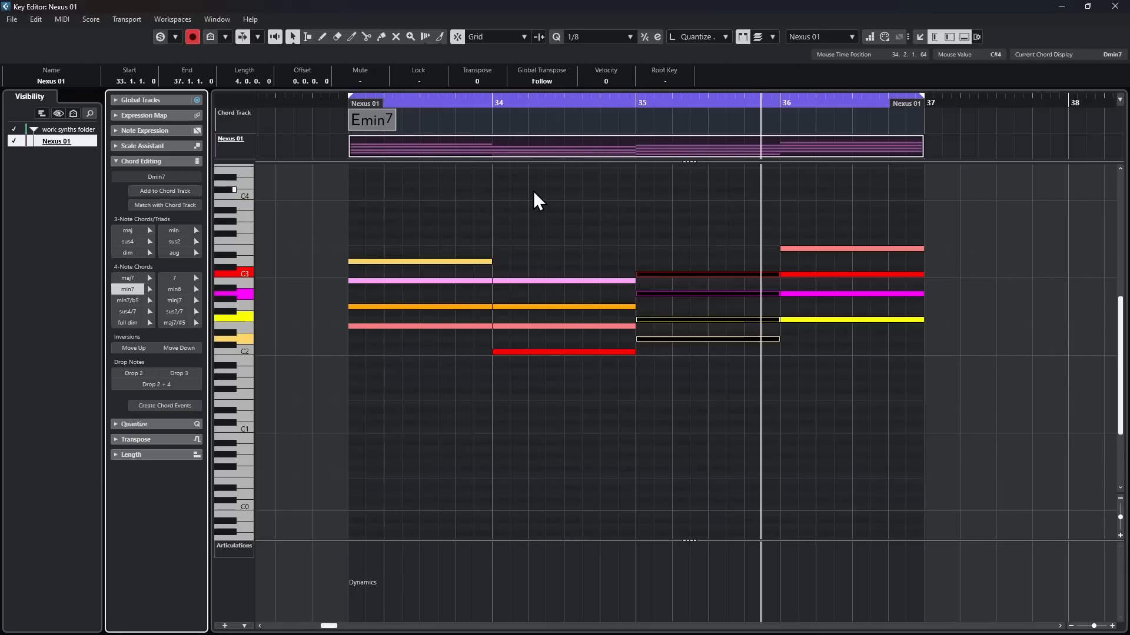
left_click(302, 228)
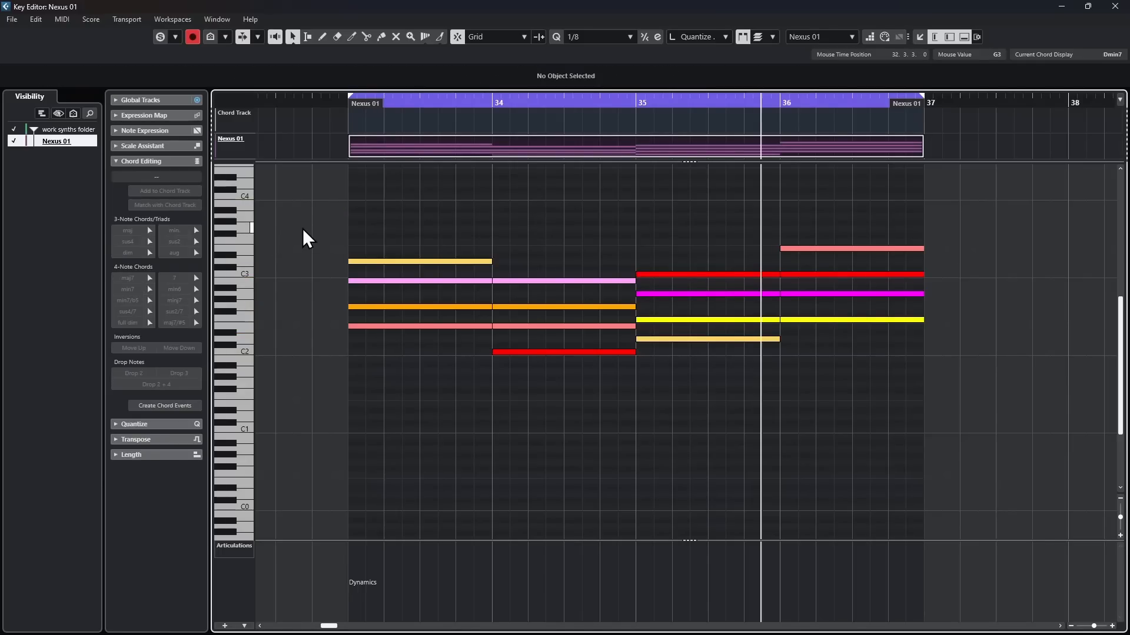
Select the notes of bars 33 and 34 together and add them to the Chord Track as one Cmaj7/9 chord.
left_click_drag(320, 225, 438, 374)
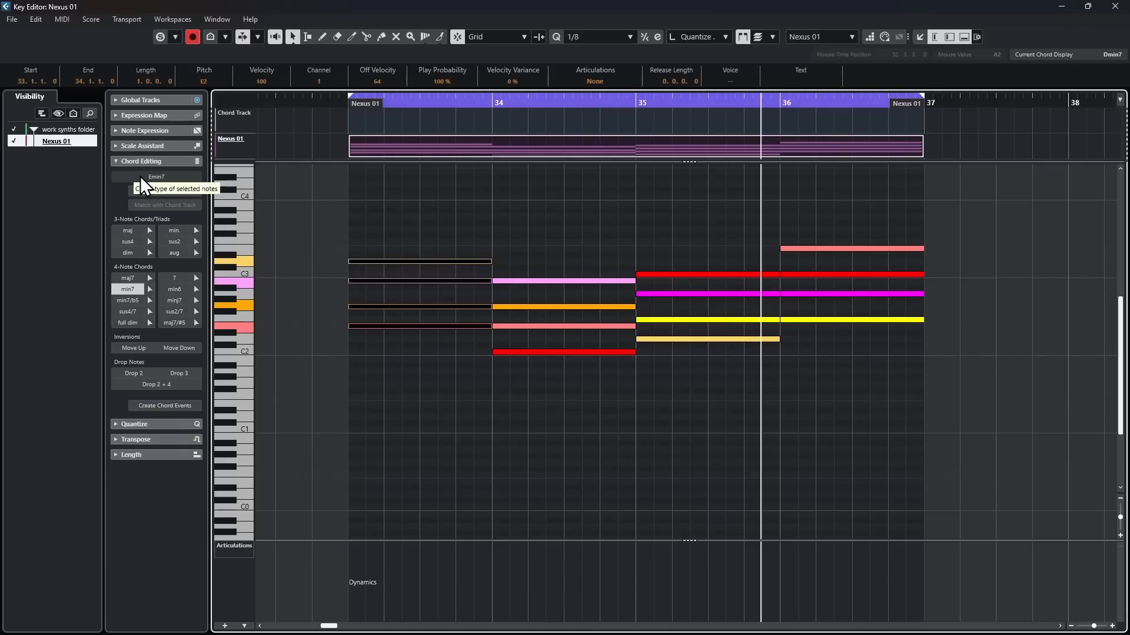
left_click_drag(548, 242, 567, 415)
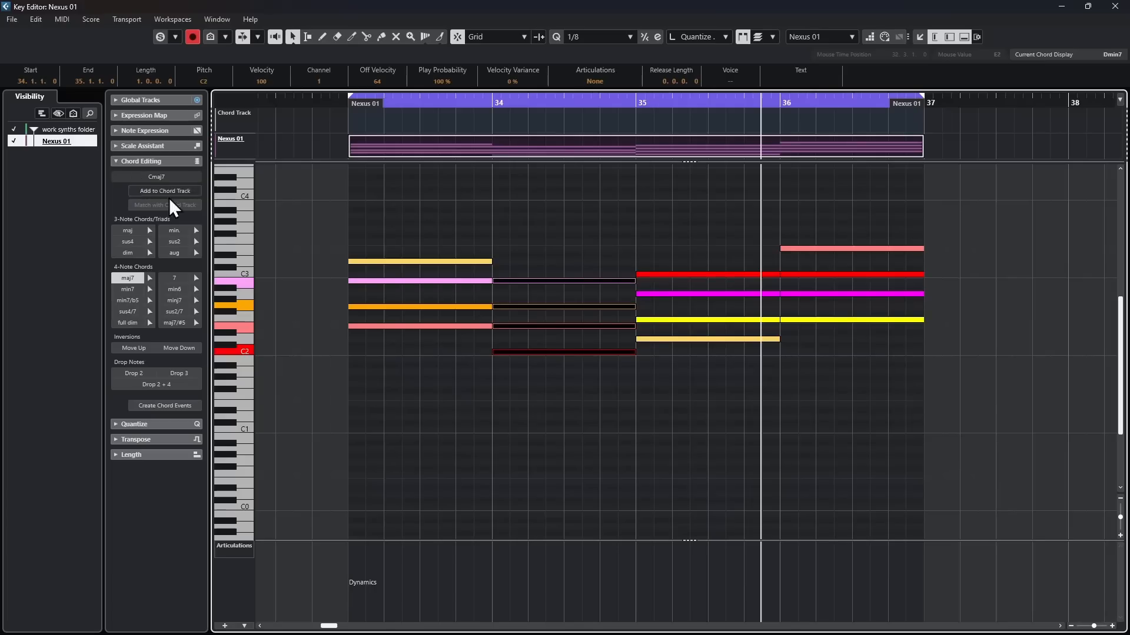
left_click_drag(319, 224, 587, 401)
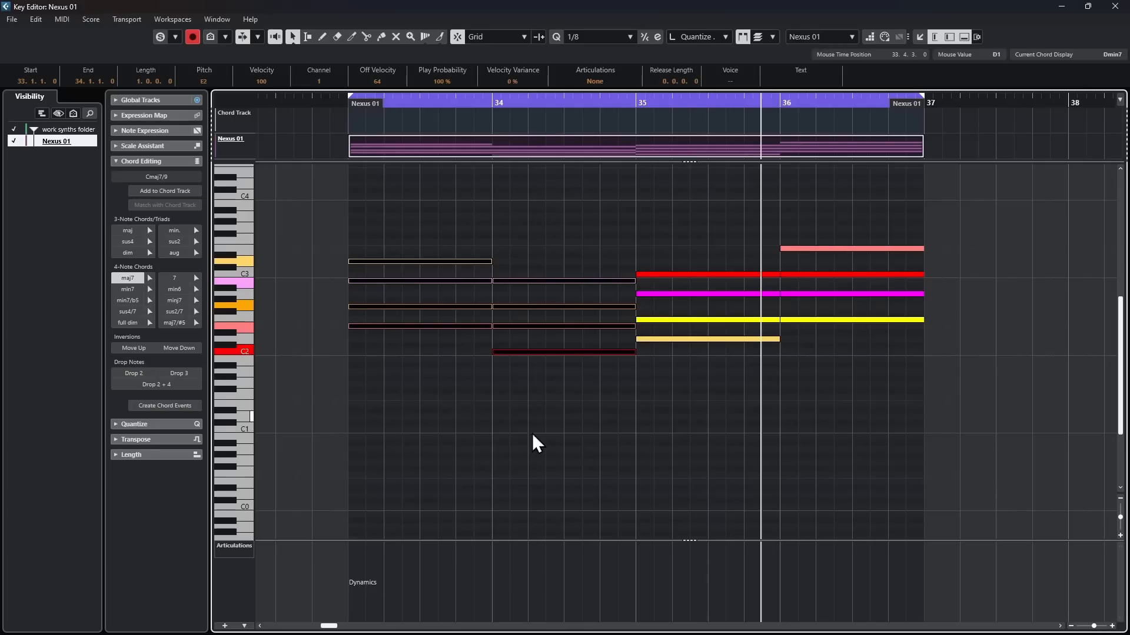
left_click(169, 190)
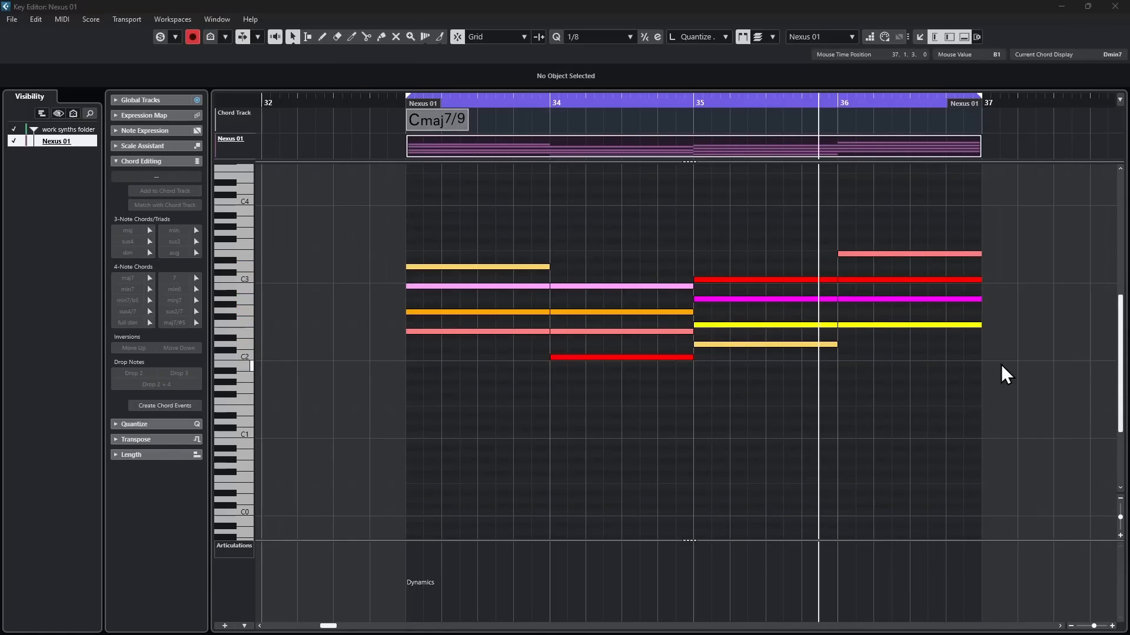
Delete the chords in bars 33, 35 and 36, keeping only the Cmaj7 chord in bar 34.
left_click_drag(1001, 364, 783, 236)
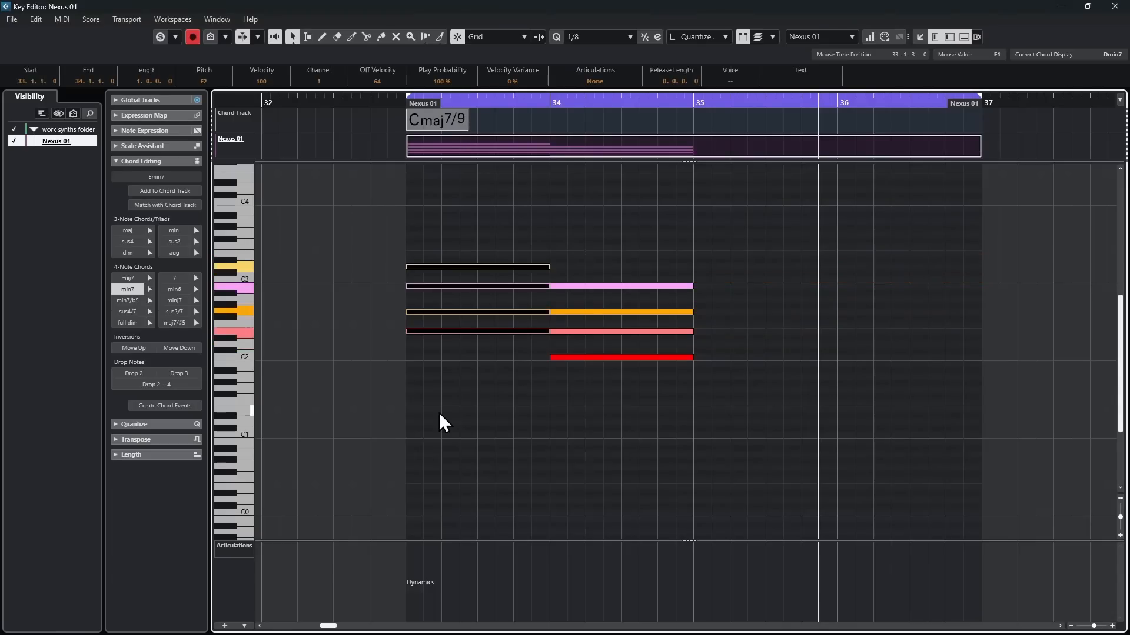
key("Delete")
Nudge the Cmaj7 chord forward and backward in eighth-note steps, returning it to the start of bar 34.
left_click_drag(574, 263, 612, 459)
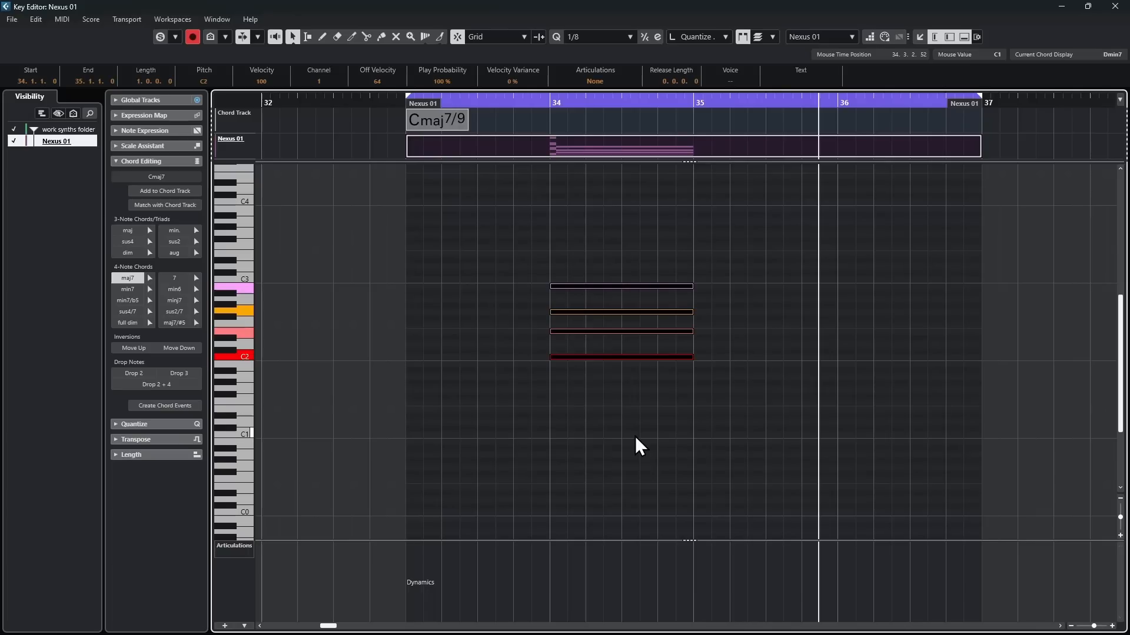
key("ctrl+Right")
key("ctrl+Right")
key("ctrl+Right")
key("ctrl+Right")
key("ctrl+Right")
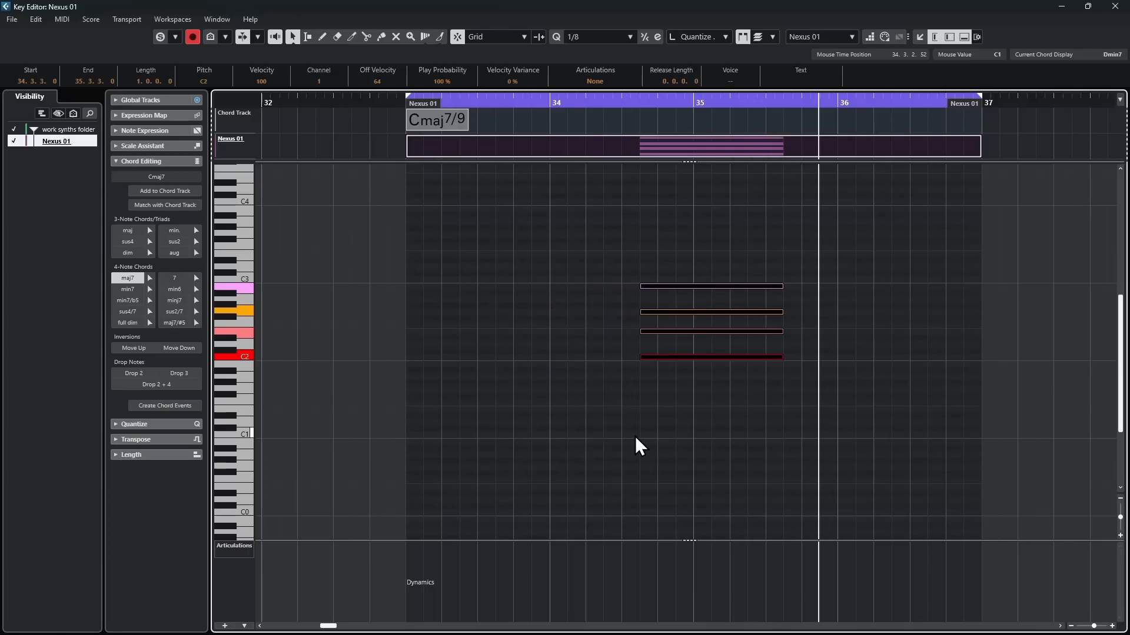
key("ctrl+Left")
key("ctrl+Left")
key("ctrl+Left")
key("ctrl+Left")
key("ctrl+Left")
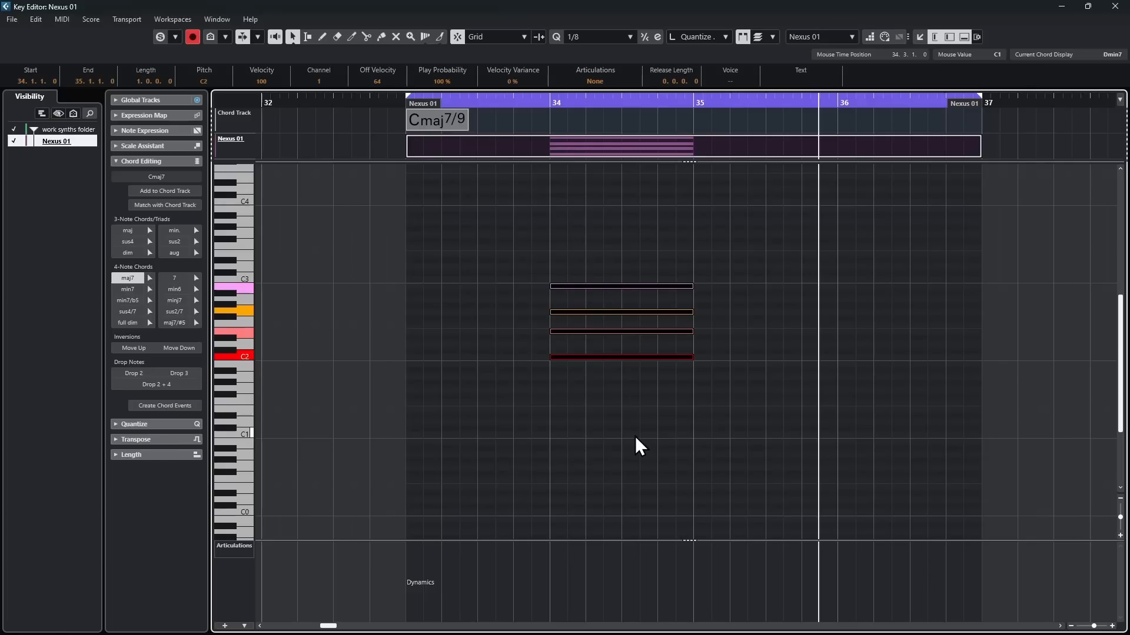
key("ctrl+Right")
key("ctrl+Right")
key("ctrl+Right")
key("ctrl+Right")
key("ctrl+Right")
key("ctrl+Right")
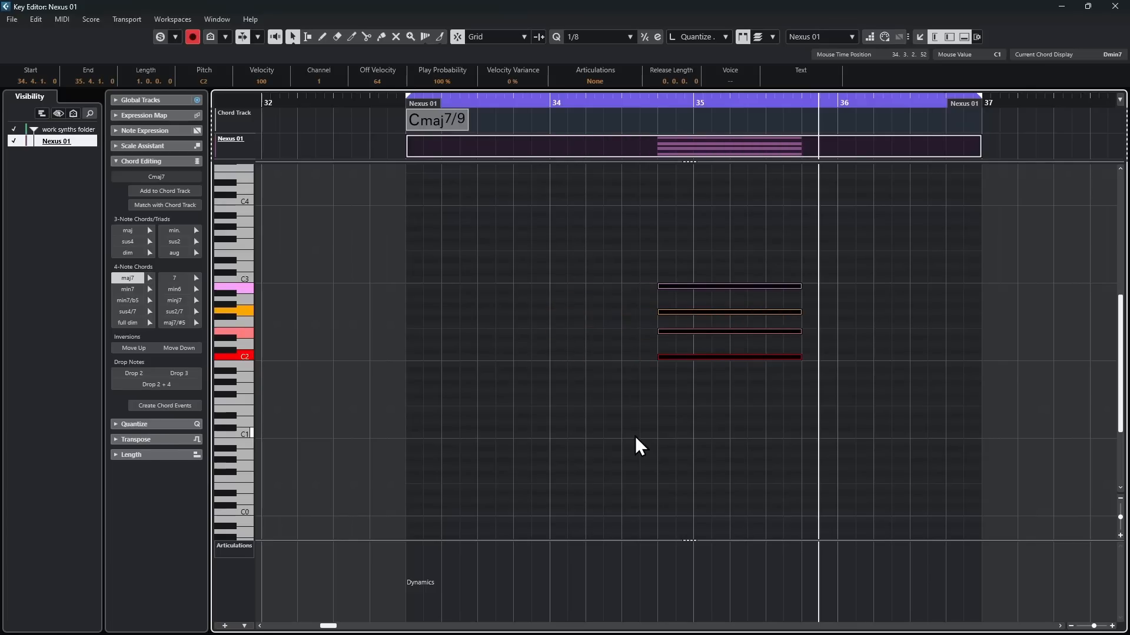
key("ctrl+Right")
key("ctrl+Right")
key("ctrl+Left")
key("ctrl+Left")
key("ctrl+Left")
key("ctrl+Left")
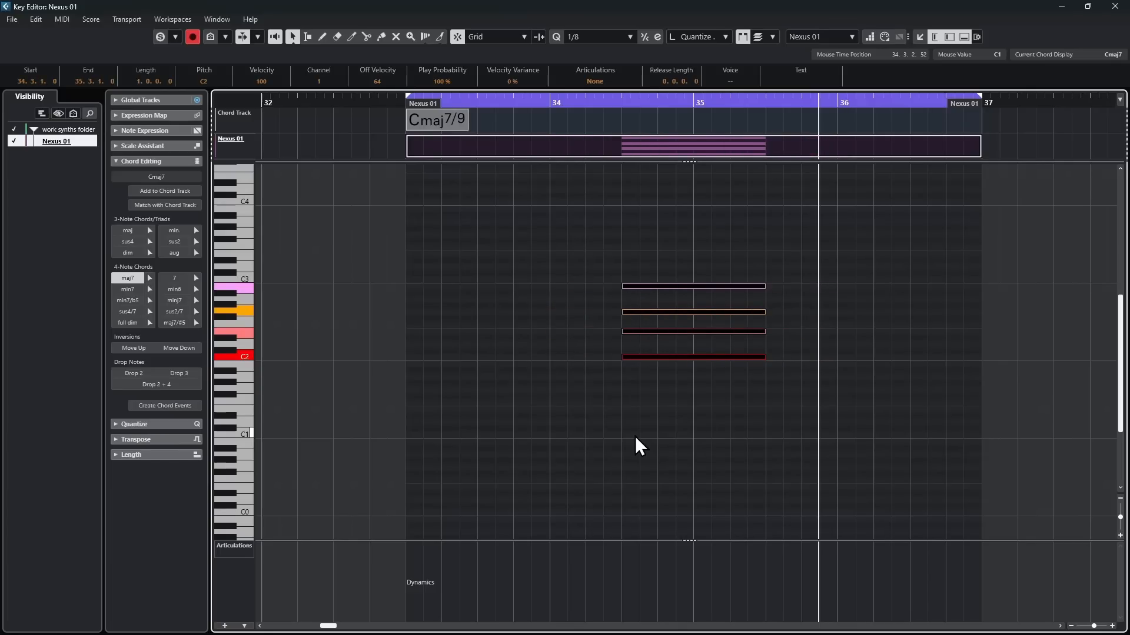
key("ctrl+Left")
key("ctrl+Left")
key("ctrl+Left")
key("ctrl+Left")
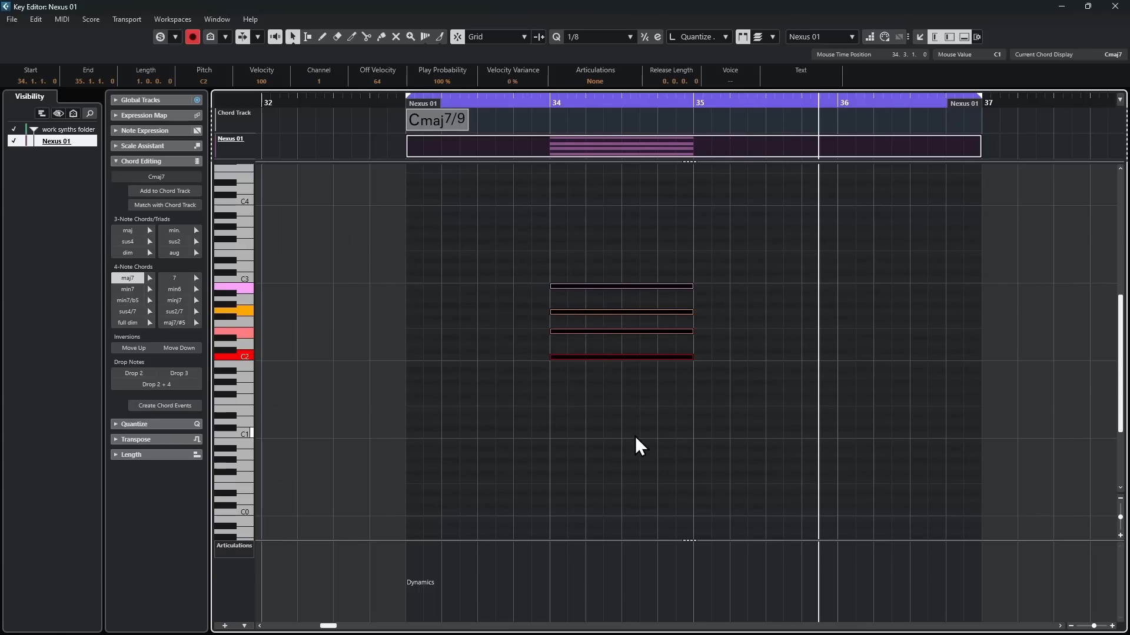
Extend the Cmaj7 chord's start five eighth-note steps earlier to 33.2.3, keeping its end at bar 35.
key("alt")
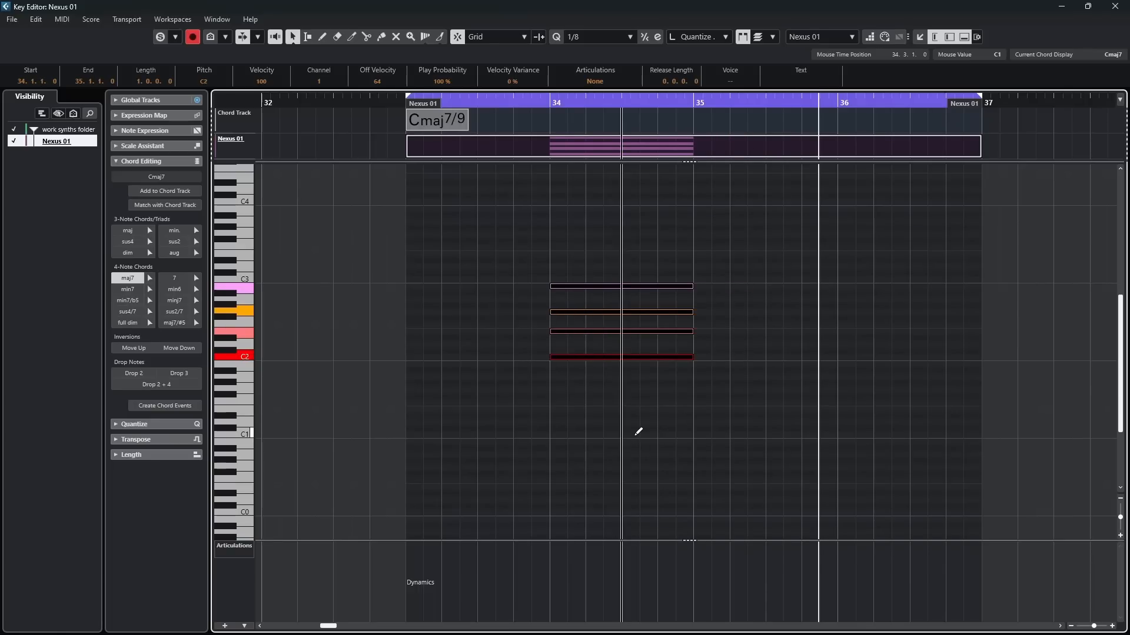
key("alt+Left")
key("alt+Left")
key("alt+Left")
key("alt+Left")
key("alt+Left")
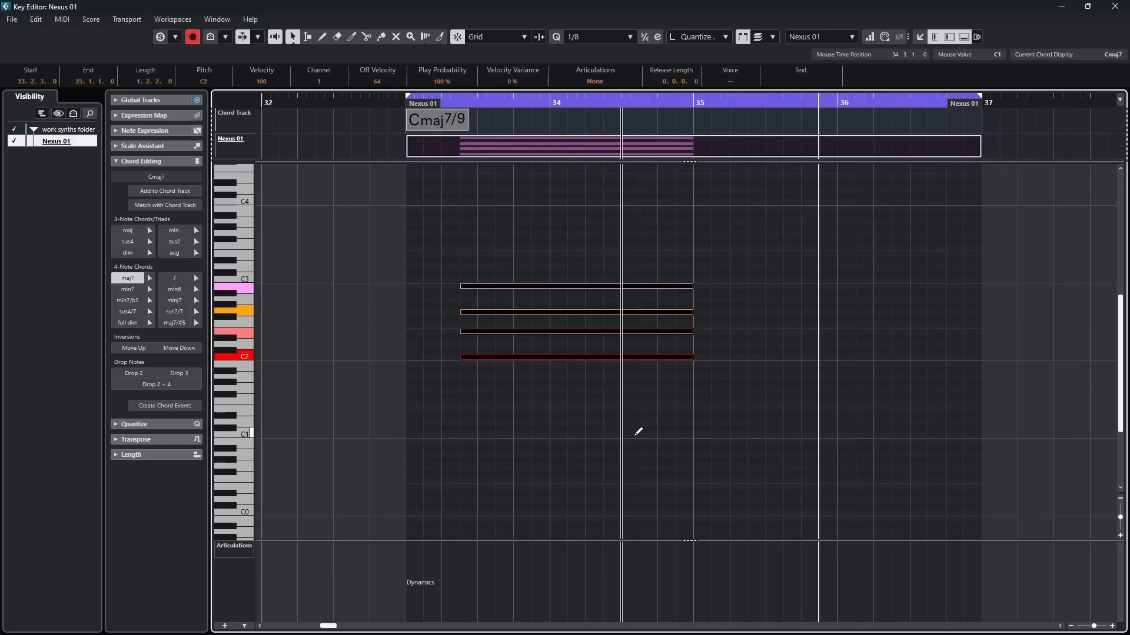
Shorten the Cmaj7 chord's start by five eighth-note steps back to the beginning of bar 34, keeping its end at bar 35.
key("ctrl+Right")
key("ctrl+Right")
key("ctrl+Right")
key("ctrl+Right")
key("ctrl+Right")
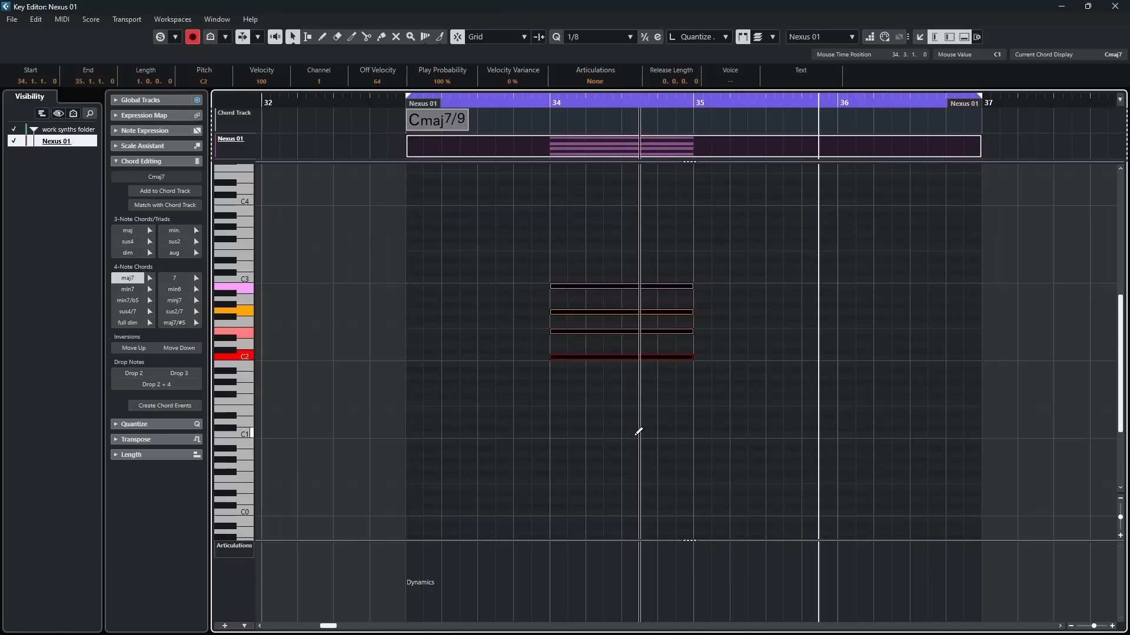
Extend the Cmaj7 chord's end five eighth-note steps to 35.3.3 and shorten it back to bar 35.
key("alt+shift+Right")
key("alt+shift+Right")
key("alt+shift+Right")
key("alt+shift+Right")
key("alt+shift+Right")
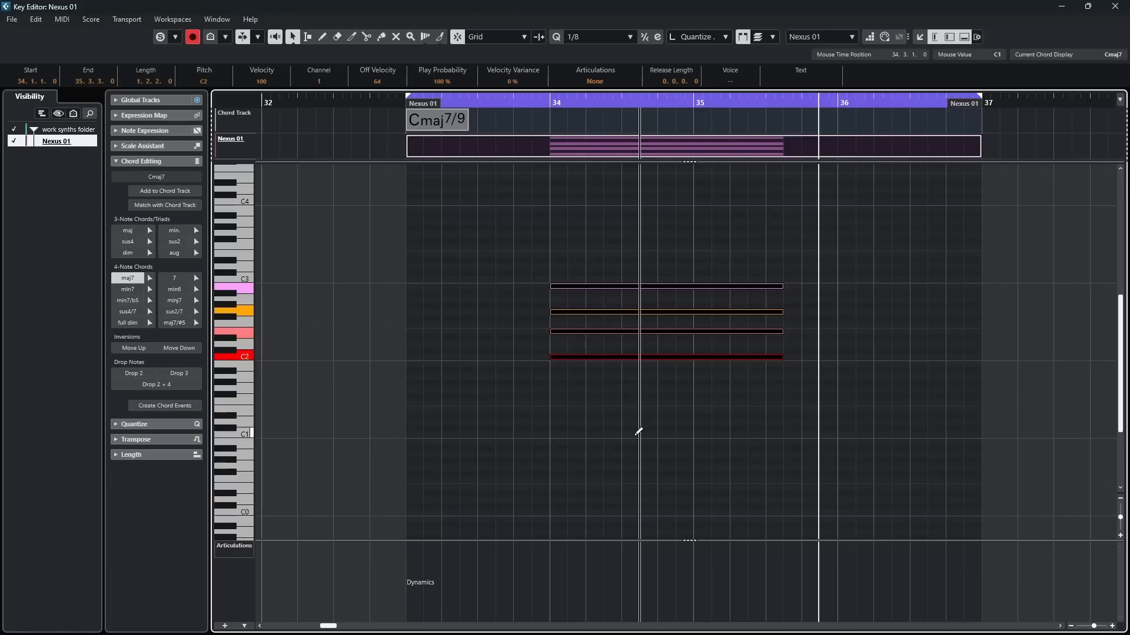
key("alt+shift+Left")
key("alt+shift+Left")
key("alt+shift+Left")
key("alt+shift+Left")
key("alt+shift+Left")
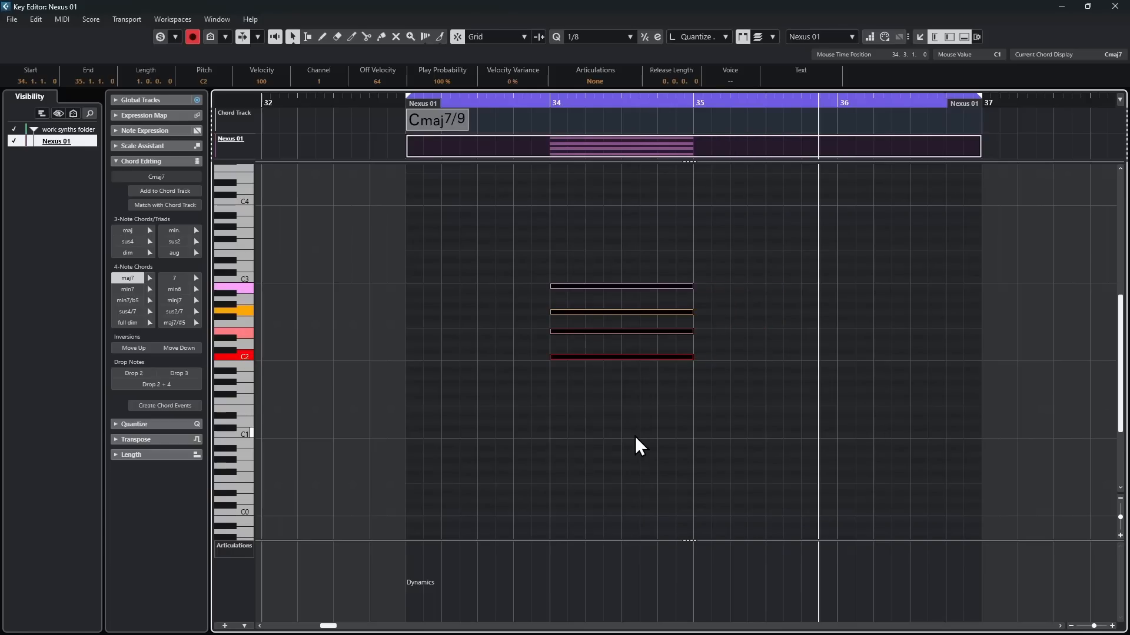
Move the Cmaj7 chord back in eighth-note steps to the start of bar 33.
key("ctrl+Left")
key("ctrl+Left")
key("ctrl+Left")
key("ctrl+Left")
key("ctrl+Left")
key("ctrl+Left")
key("ctrl+Left")
key("ctrl+Left")
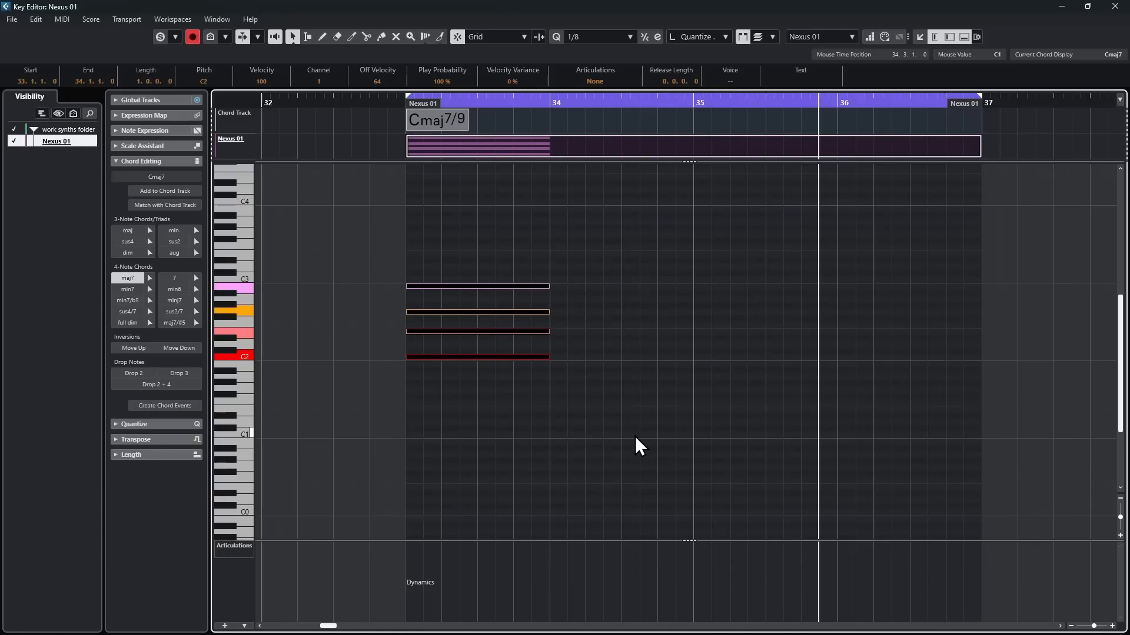
Extend the Cmaj7 chord's end to bar 37 so it fills the whole four-bar part.
key("alt+shift+Right")
key("alt+shift+Right")
key("alt+shift+Right")
key("alt+shift+Right")
key("alt+shift+Right")
key("alt+shift+Right")
key("alt+shift+Right")
key("alt+shift+Right")
key("alt+shift+Right")
key("alt+shift+Right")
key("alt+shift+Right")
key("alt+shift+Right")
key("alt+shift+Right")
key("alt+shift+Right")
key("alt+shift+Right")
key("alt+shift+Right")
key("alt+shift+Right")
key("alt+shift+Right")
key("alt+shift+Right")
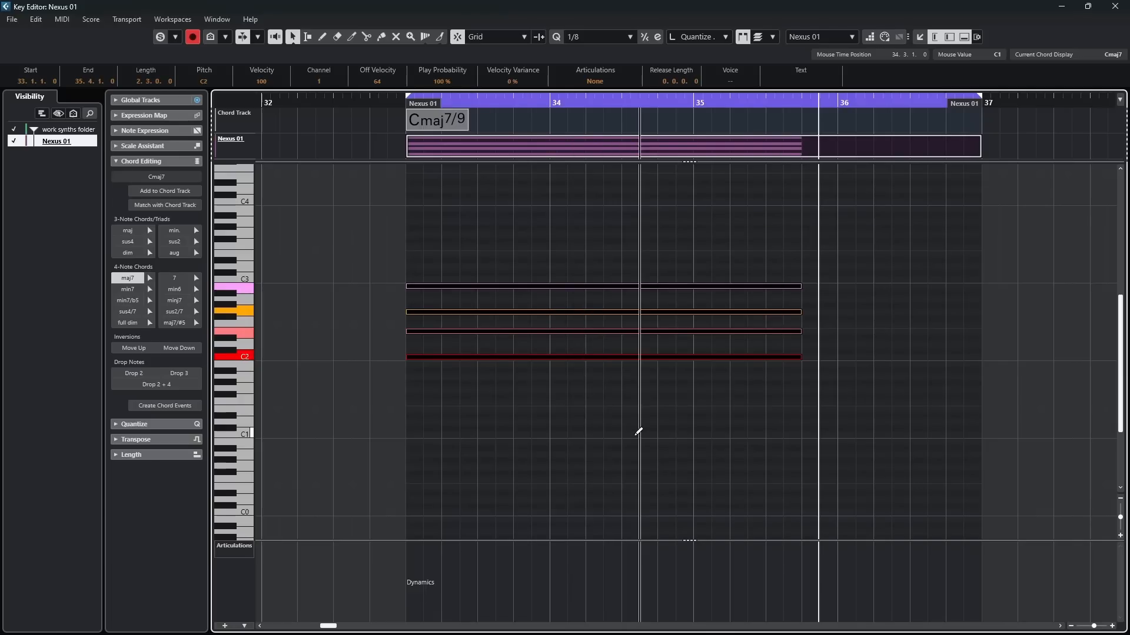
key("alt+shift+Right")
key("alt+shift+Right")
key("alt+shift+Right")
key("alt+shift+Right")
key("alt+shift+Right")
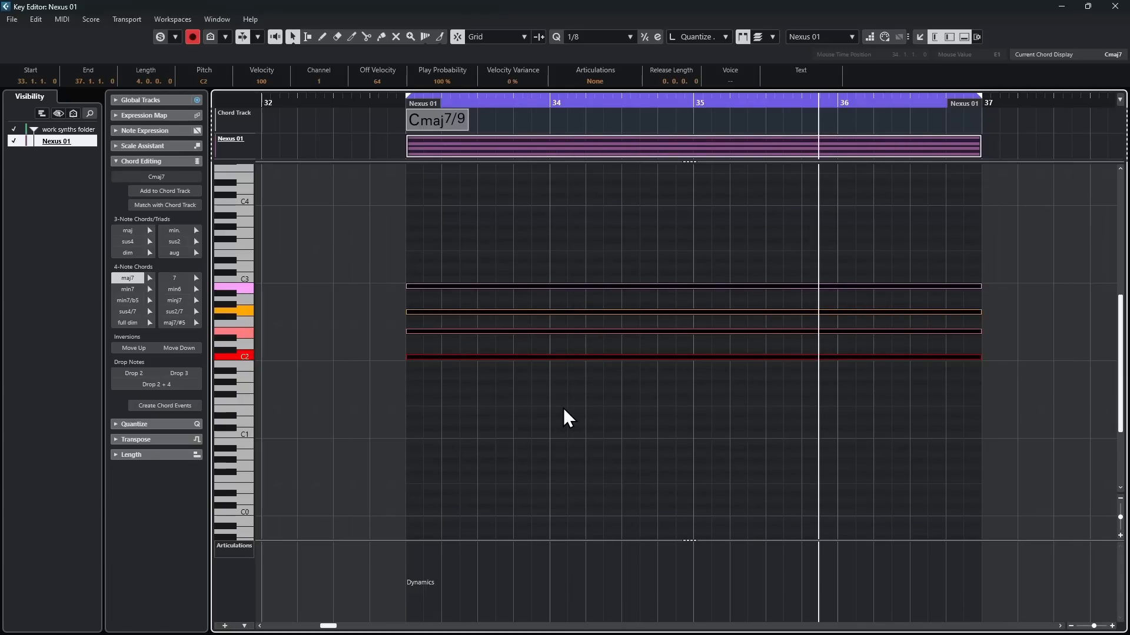
Split the long Cmaj7 chord into four equal one-bar chords with a repeated cut starting at bar 34.
right_click(563, 408)
left_click(640, 412)
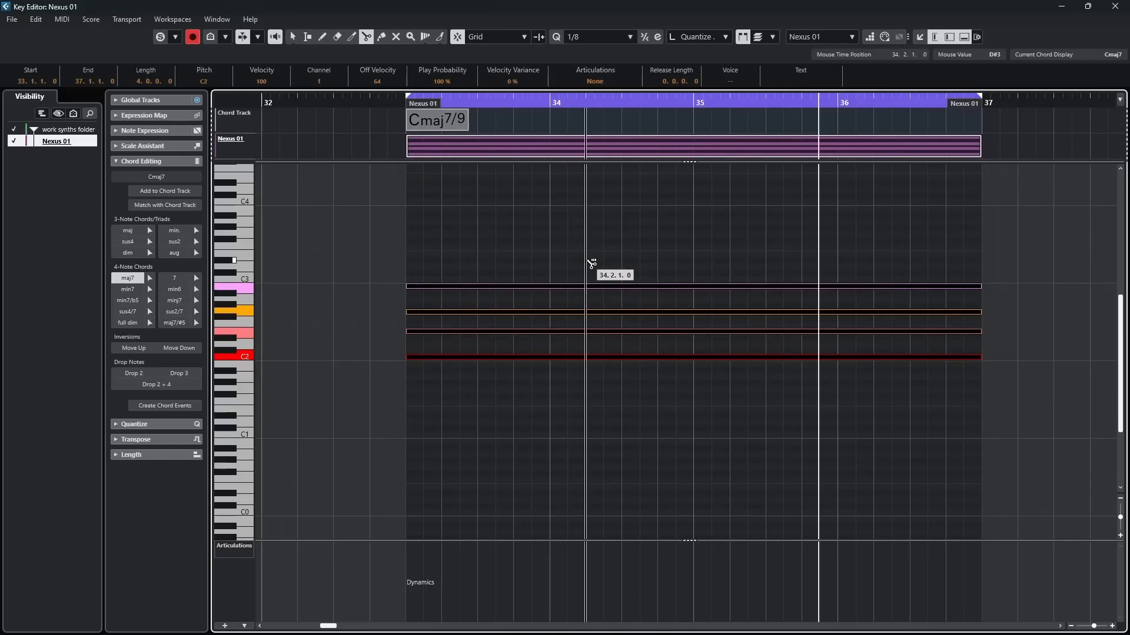
left_click(556, 285, "alt")
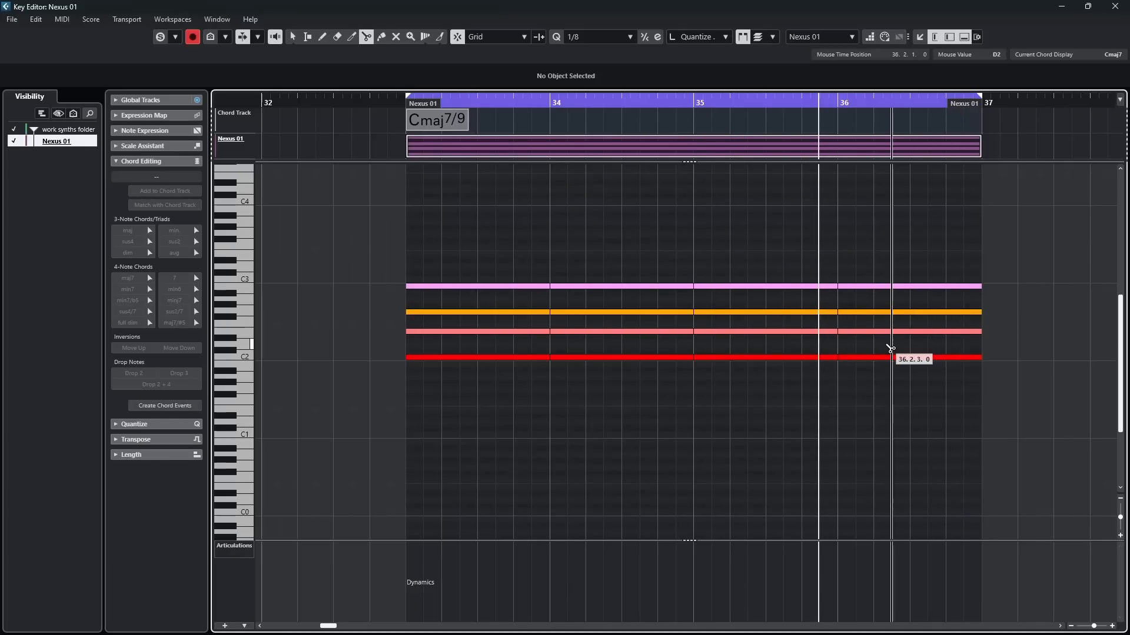
Select all the notes and shorten every chord to one eighth note, keeping their starts on the bar lines.
key("1")
key("ctrl+a")
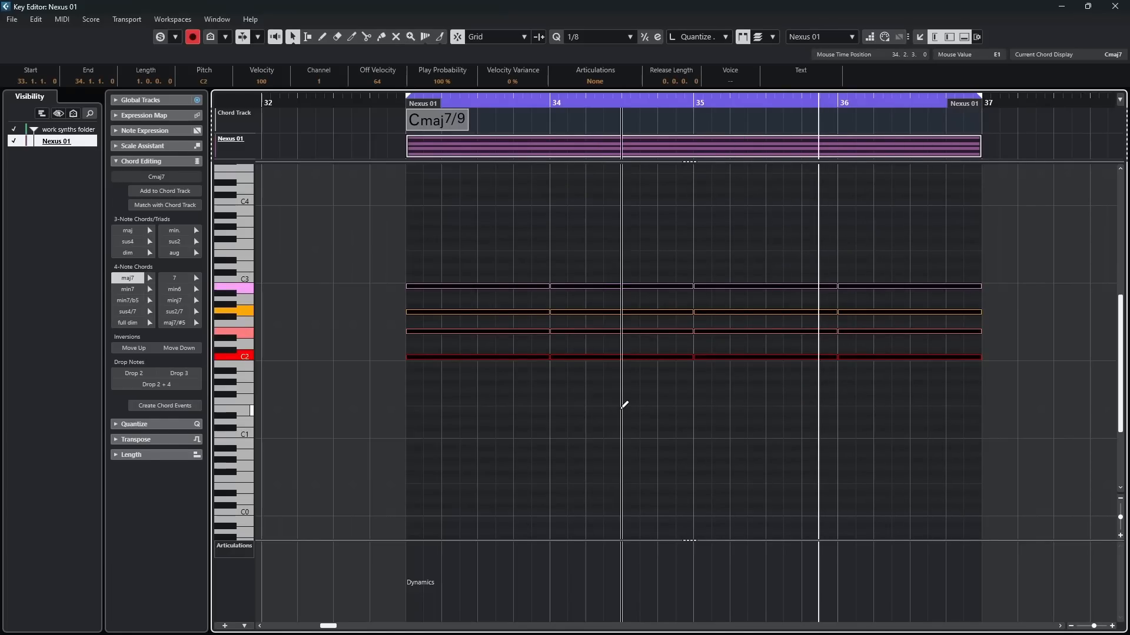
key("alt+Left")
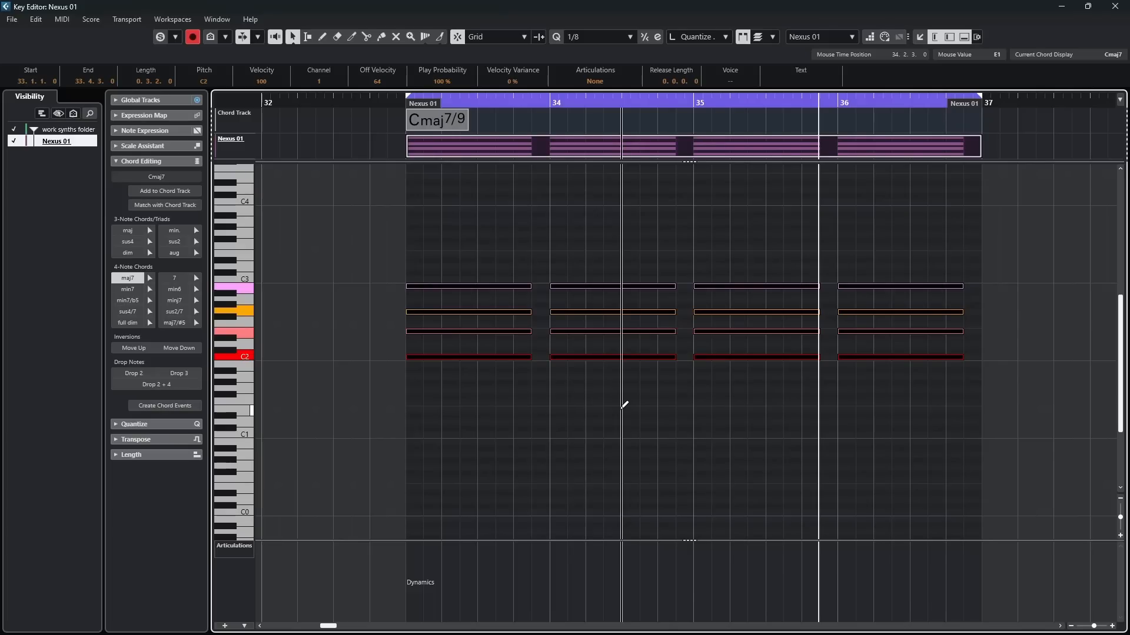
key("alt+Left")
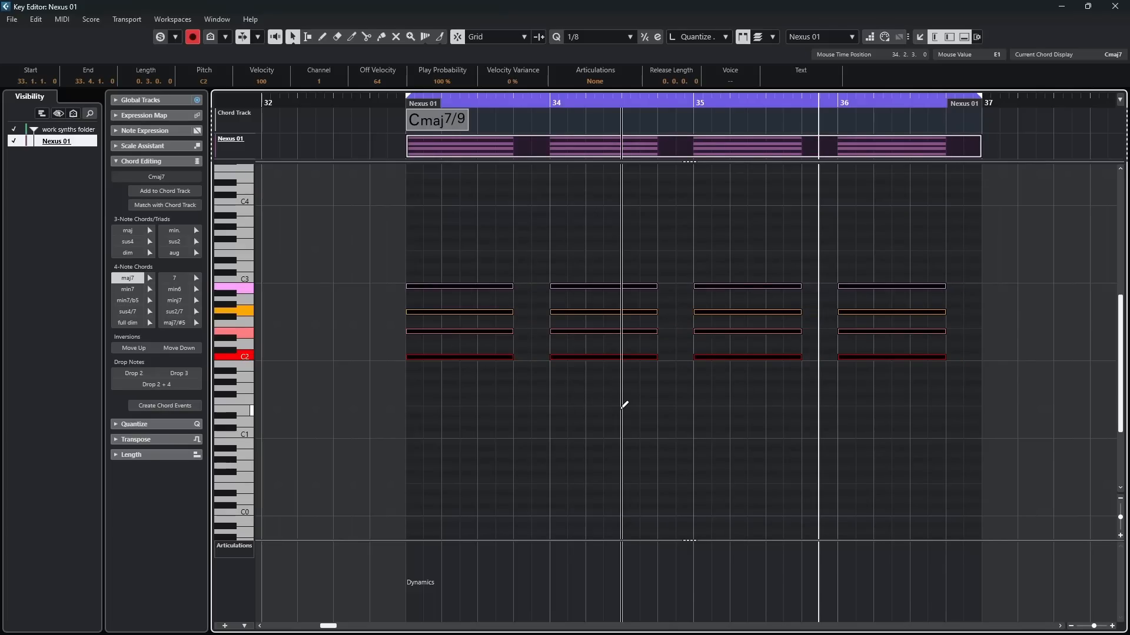
key("alt+Left")
key("alt+Left")
key("alt+Left")
key("alt+Left")
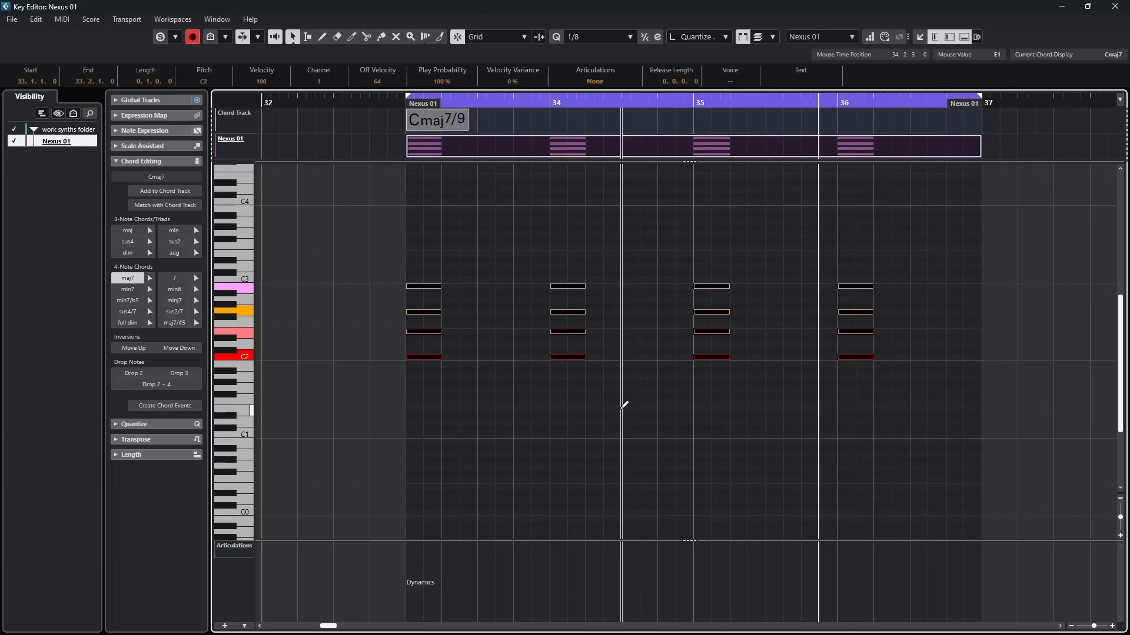
key("alt+Left")
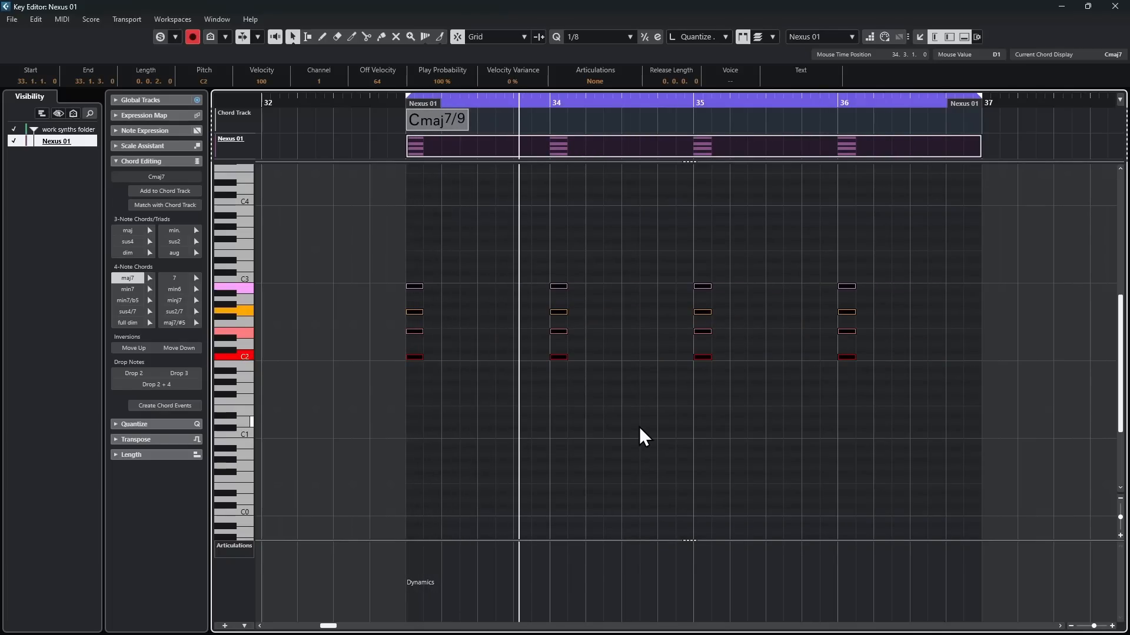
Duplicate the four short chords and move the copies back to directly follow the originals, starting at 33.1.3.
key("space")
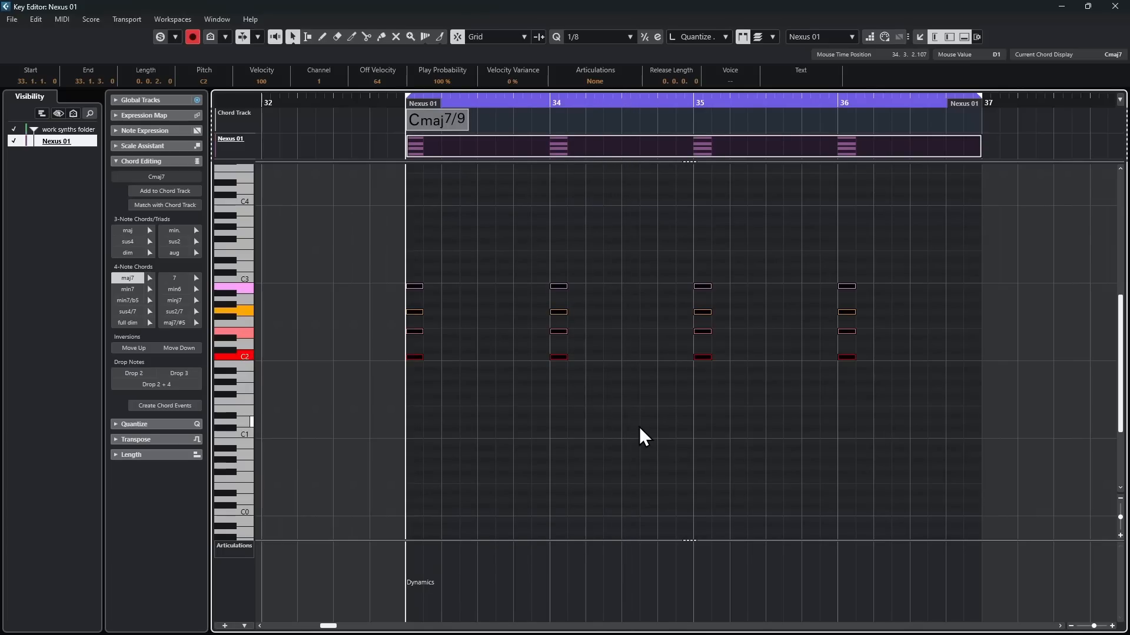
key("alt+d")
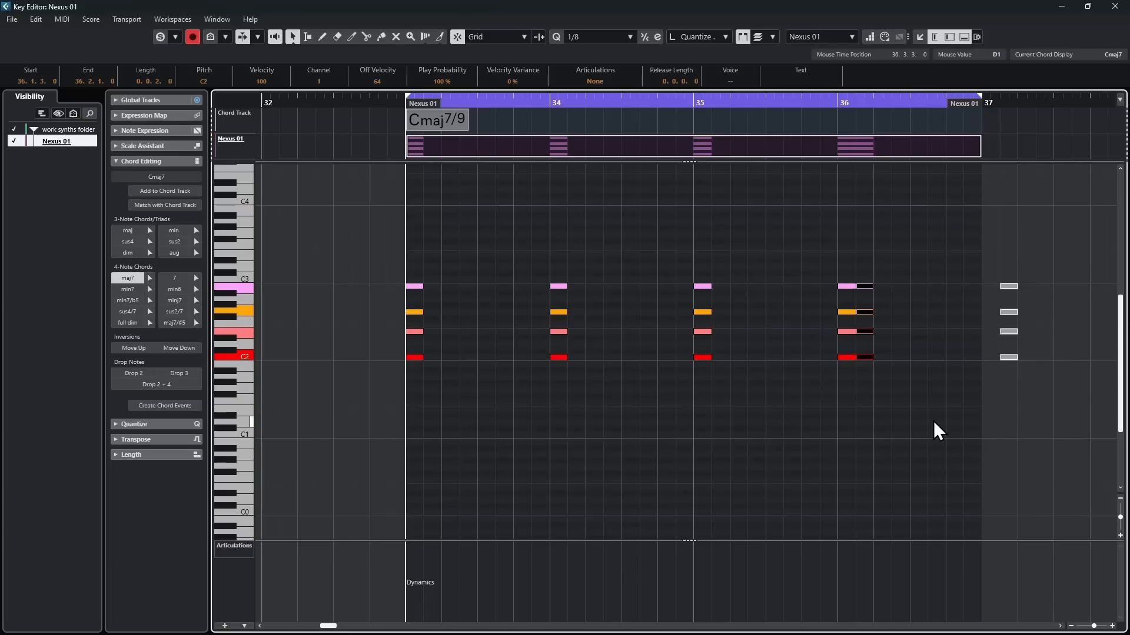
key("ctrl+Left")
key("ctrl+Left")
key("ctrl+Left")
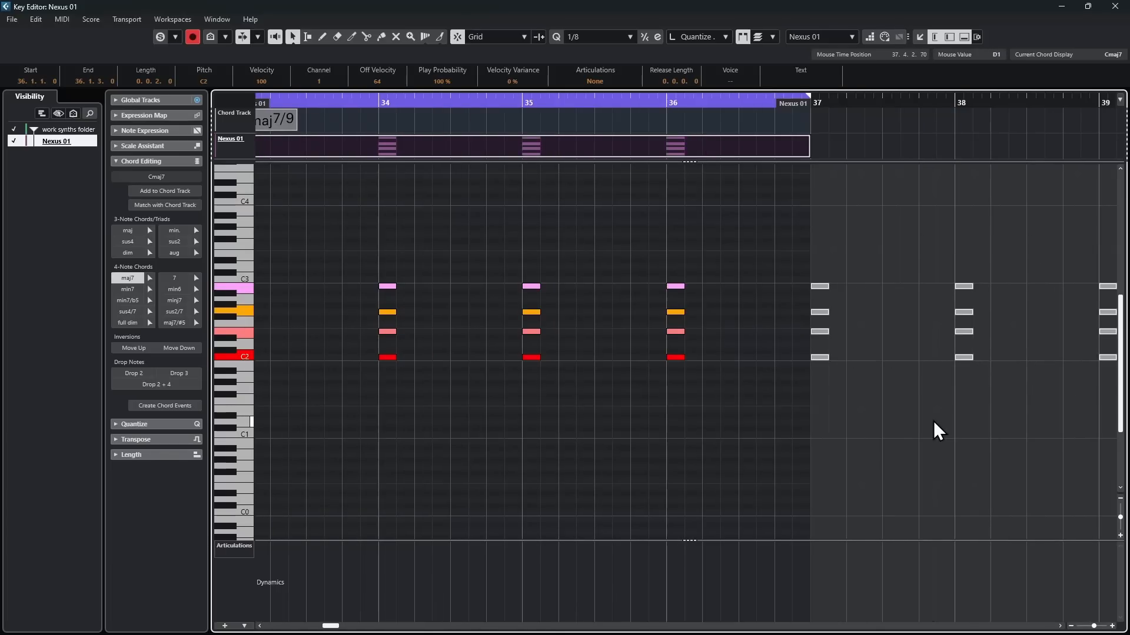
key("ctrl+Left")
key("ctrl+Left")
key("ctrl+Left")
key("ctrl+Left")
key("ctrl+Left")
key("ctrl+Left")
key("ctrl+Left")
key("ctrl+Left")
key("ctrl+Left")
key("ctrl+Left")
key("ctrl+Left")
key("ctrl+Left")
key("ctrl+Left")
key("ctrl+Left")
key("ctrl+Left")
key("ctrl+Left")
key("ctrl+Left")
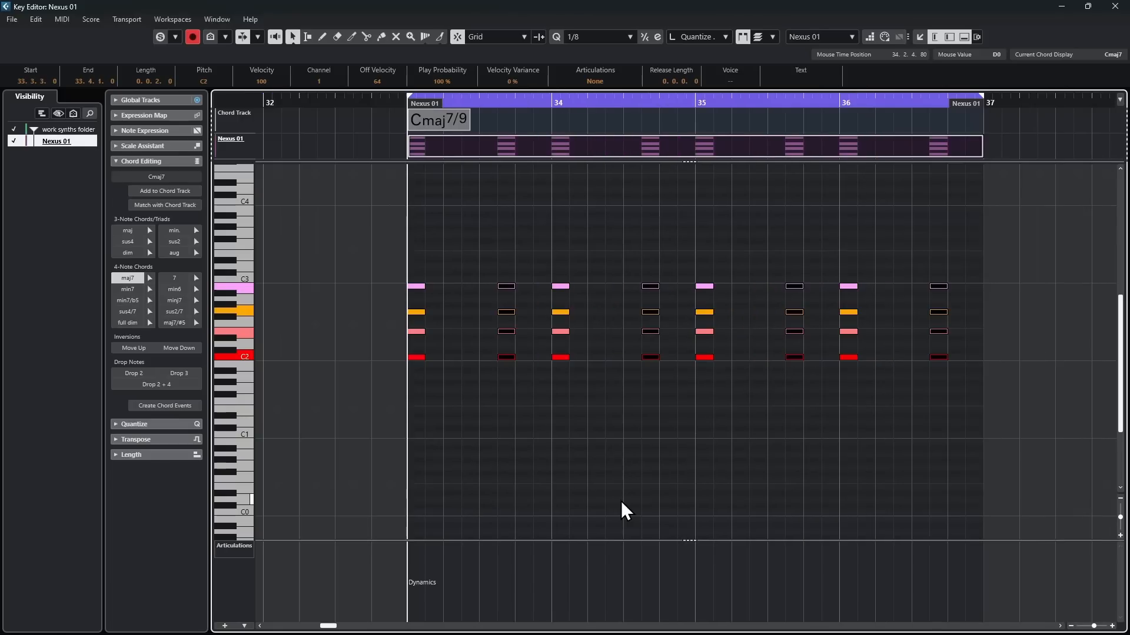
key("ctrl+Left")
key("ctrl+Left")
key("ctrl+Left")
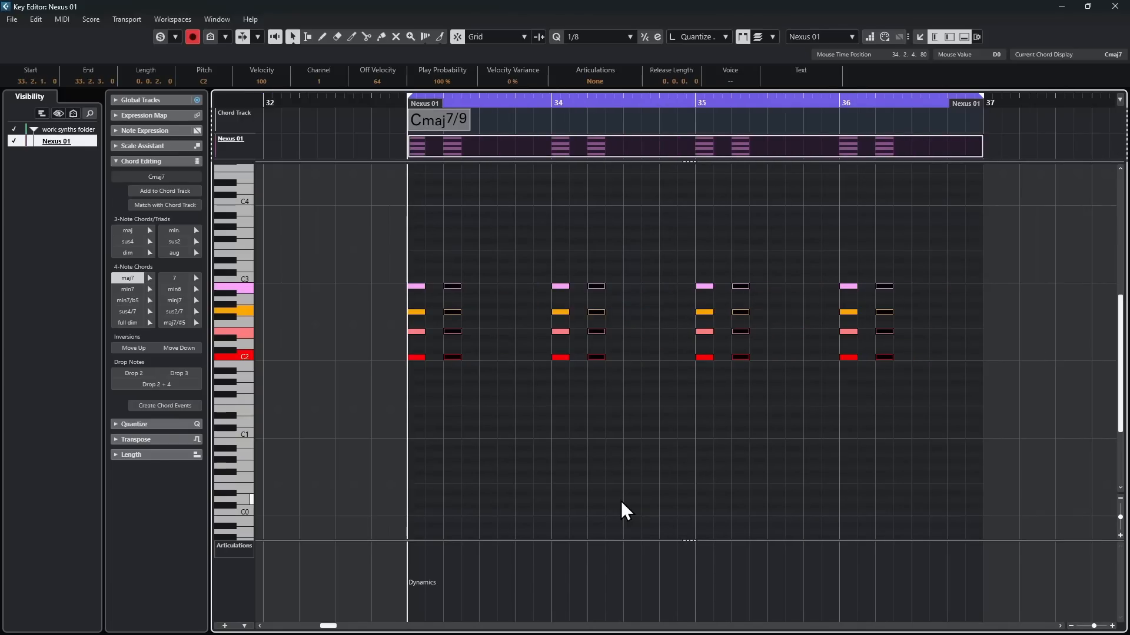
key("ctrl+Left")
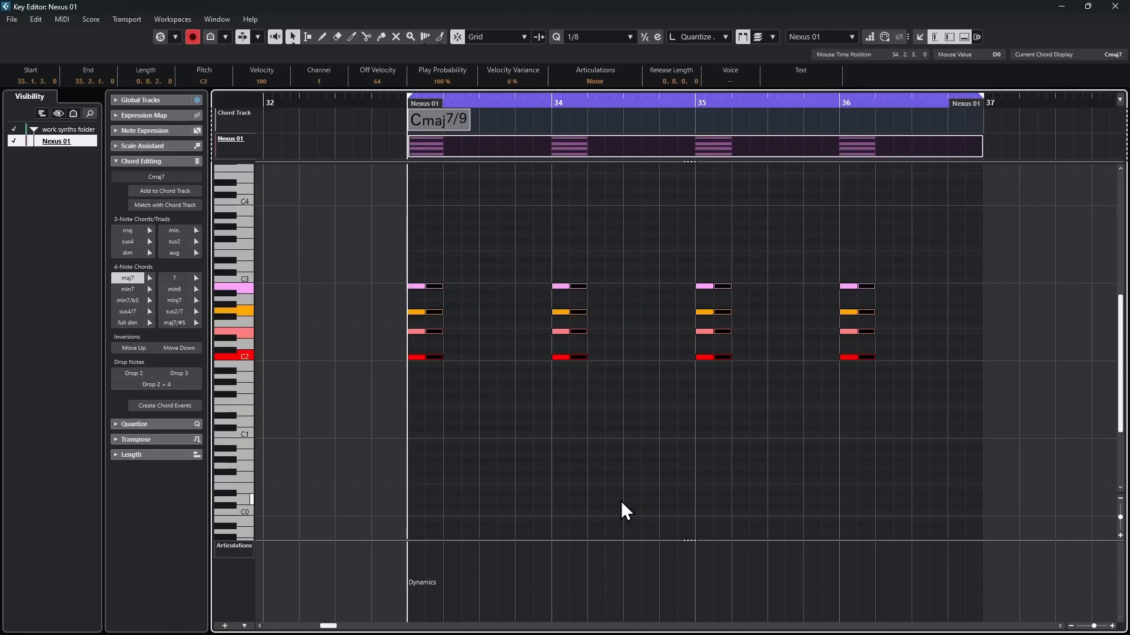
Nudge the duplicated chords two eighth-note steps forward to 33.2.3, auditioning the rhythm from bar 33 after each move.
key("space")
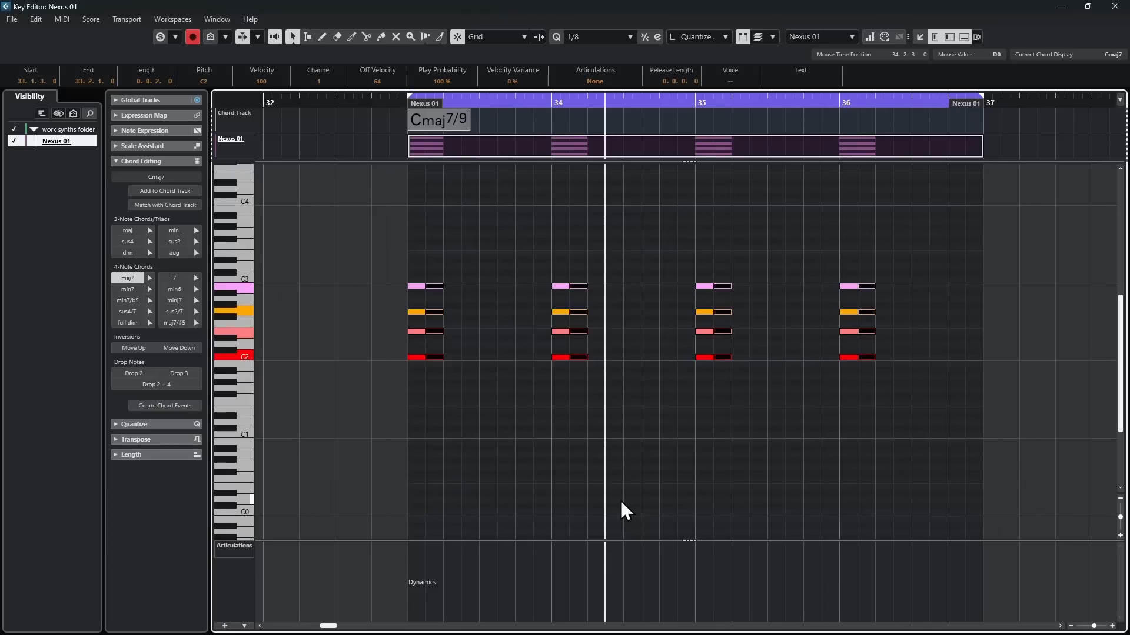
key("ctrl+Right")
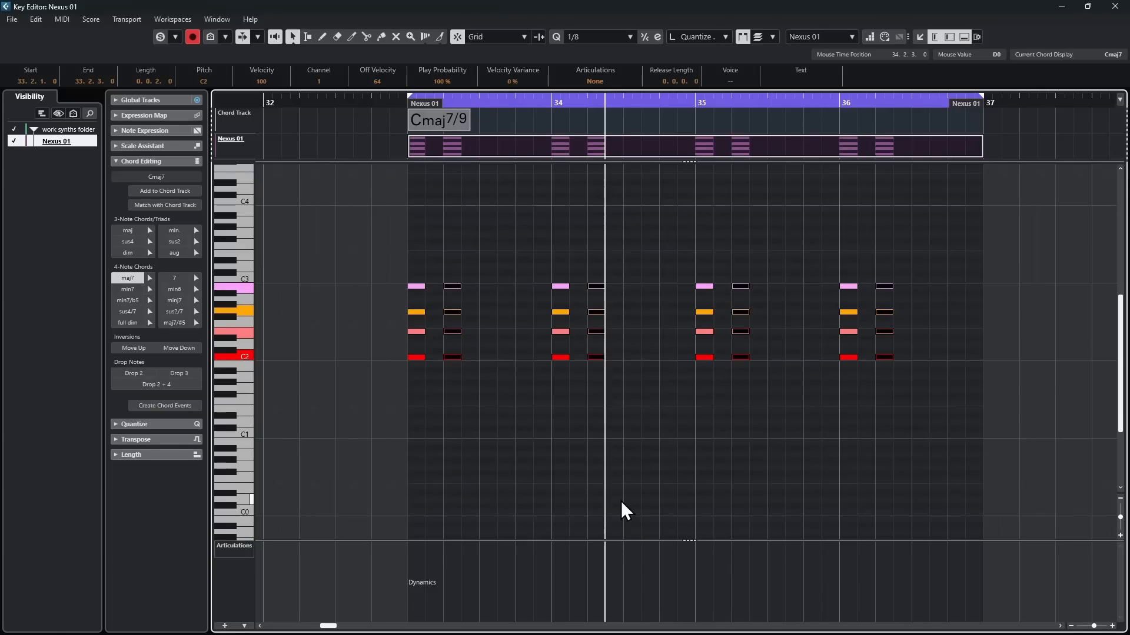
key("KP_1")
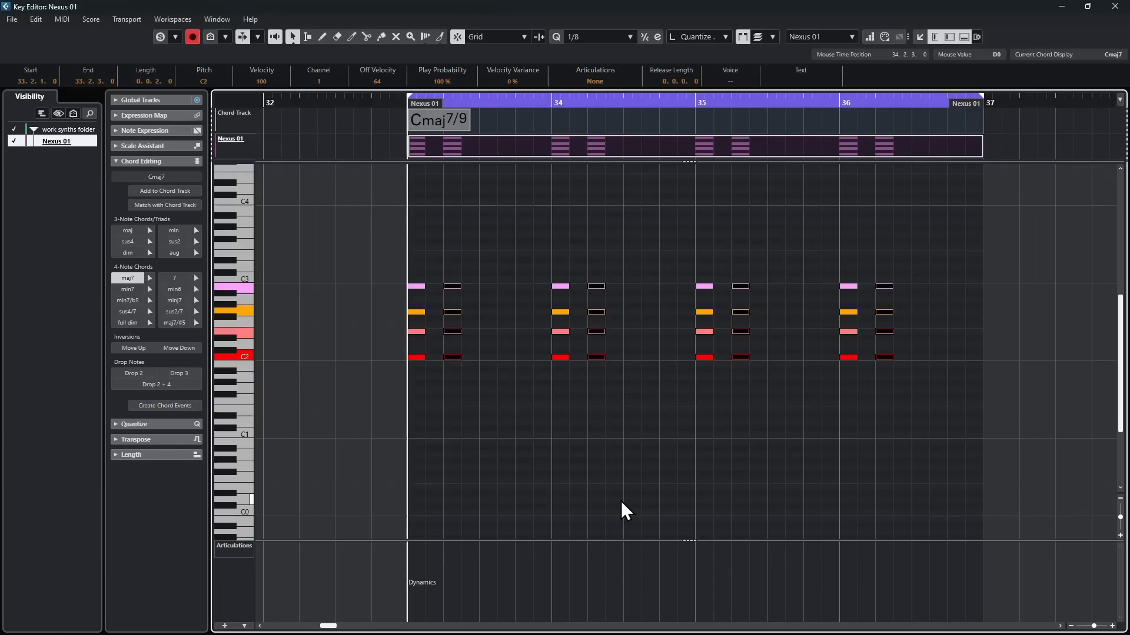
key("space")
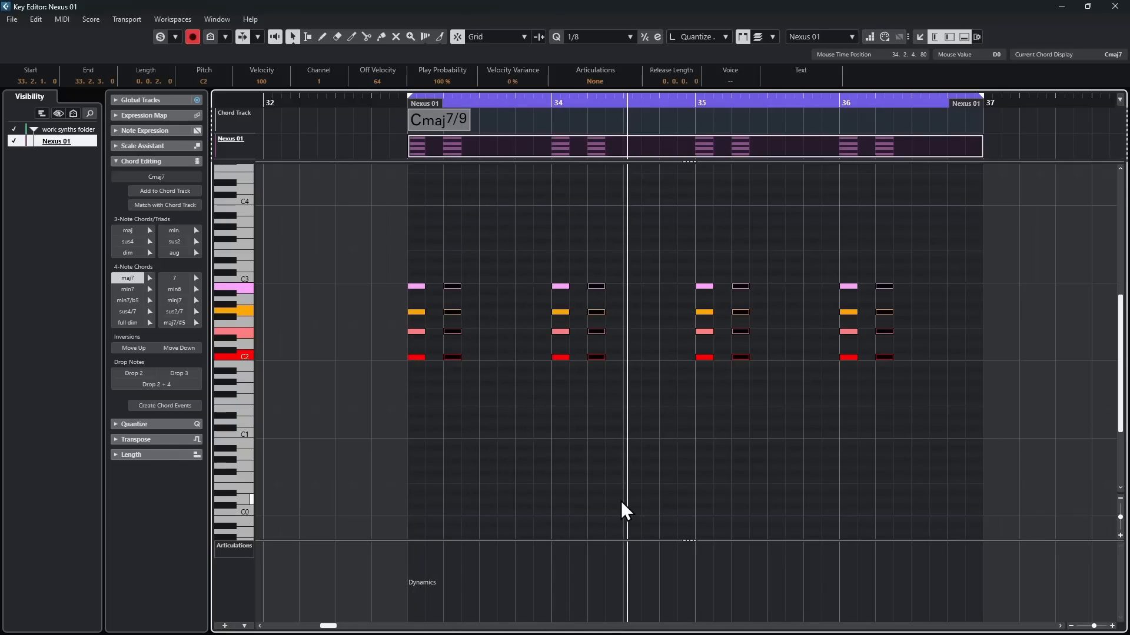
key("ctrl+Right")
key("KP_1")
key("space")
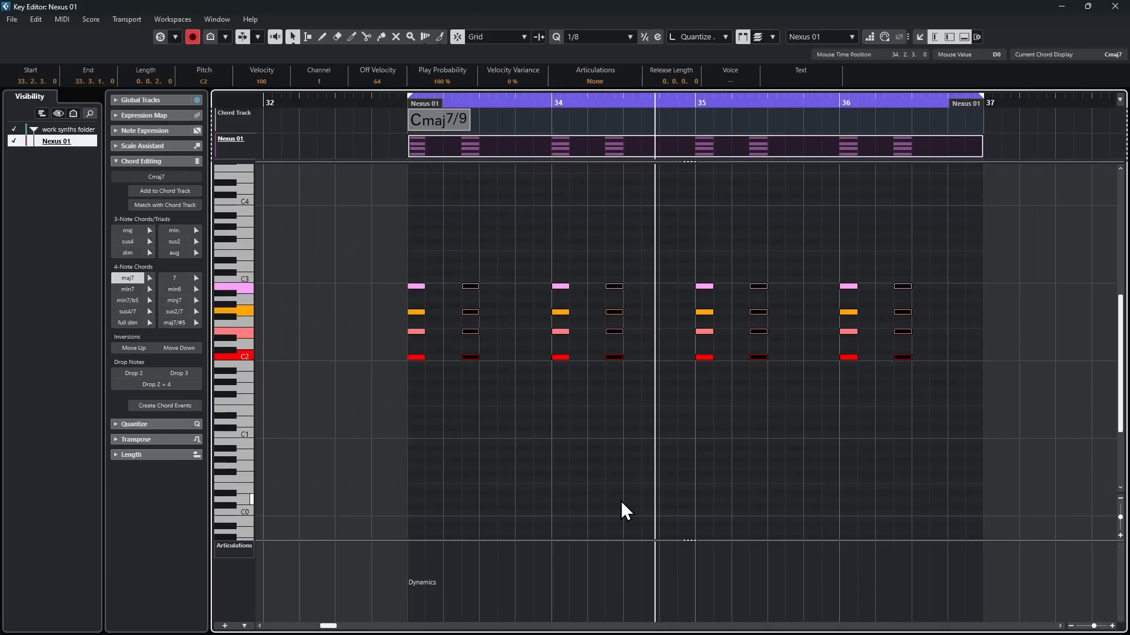
Duplicate the second chord of each bar and move the copies back so they start at 33.4.1.
key("alt+d")
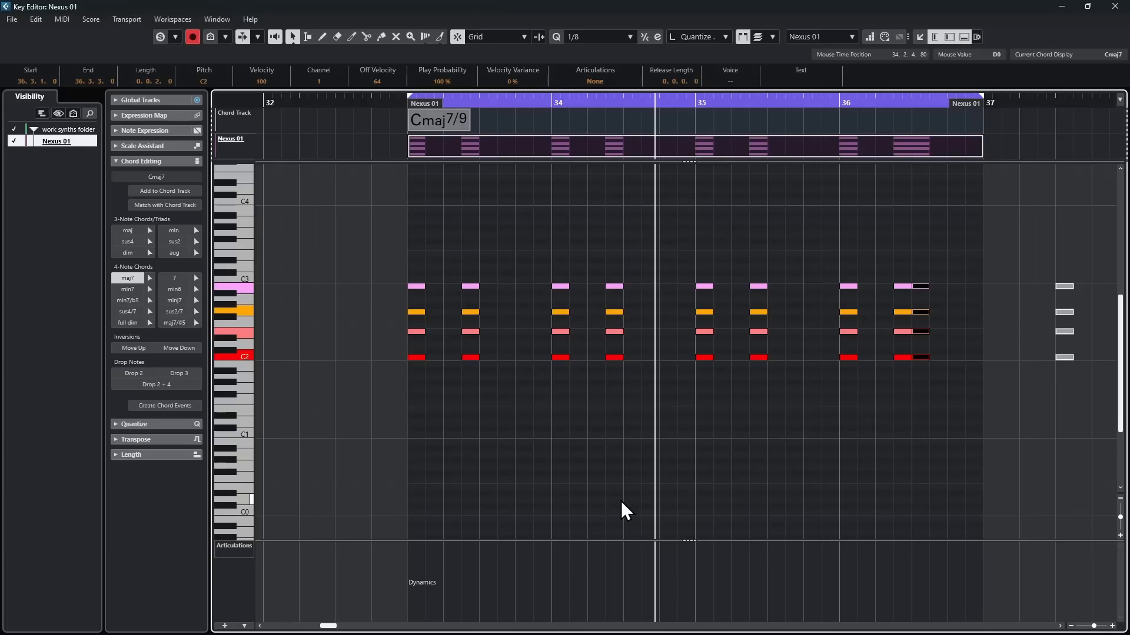
key("ctrl+Left")
key("ctrl+Left")
key("ctrl+Left")
key("ctrl+Left")
key("ctrl+Left")
key("ctrl+Left")
key("ctrl+Left")
key("ctrl+Left")
key("ctrl+Left")
key("ctrl+Left")
key("ctrl+Left")
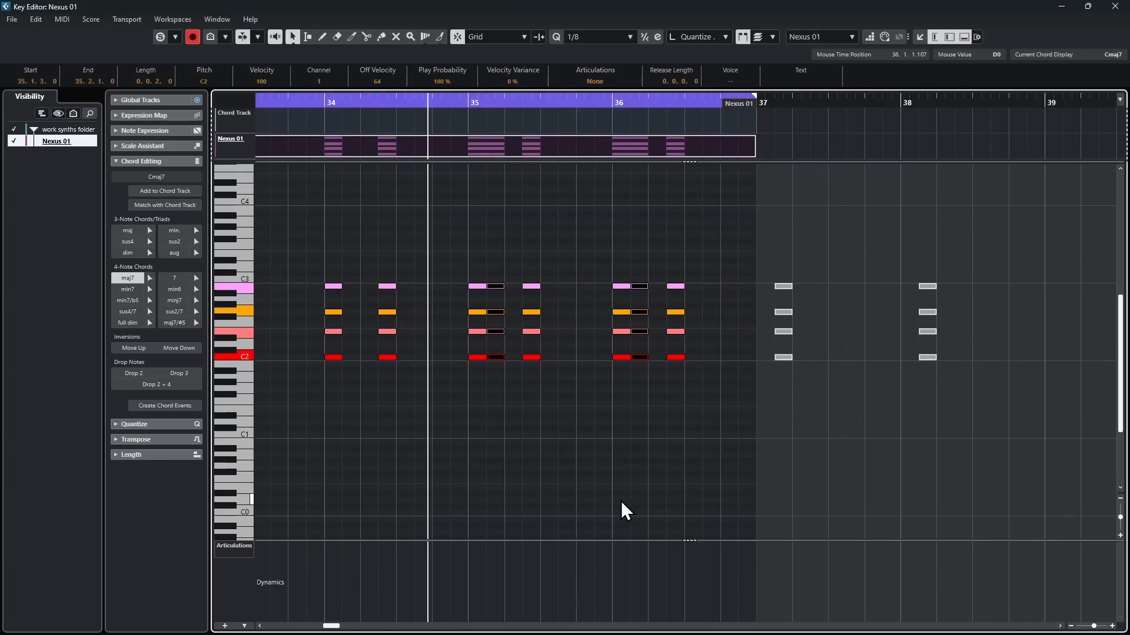
key("ctrl+Left")
key("ctrl+Left")
key("ctrl+Left")
key("ctrl+Left")
key("ctrl+Left")
key("ctrl+Left")
key("ctrl+Left")
key("ctrl+Left")
key("ctrl+Left")
key("ctrl+Left")
key("ctrl+Left")
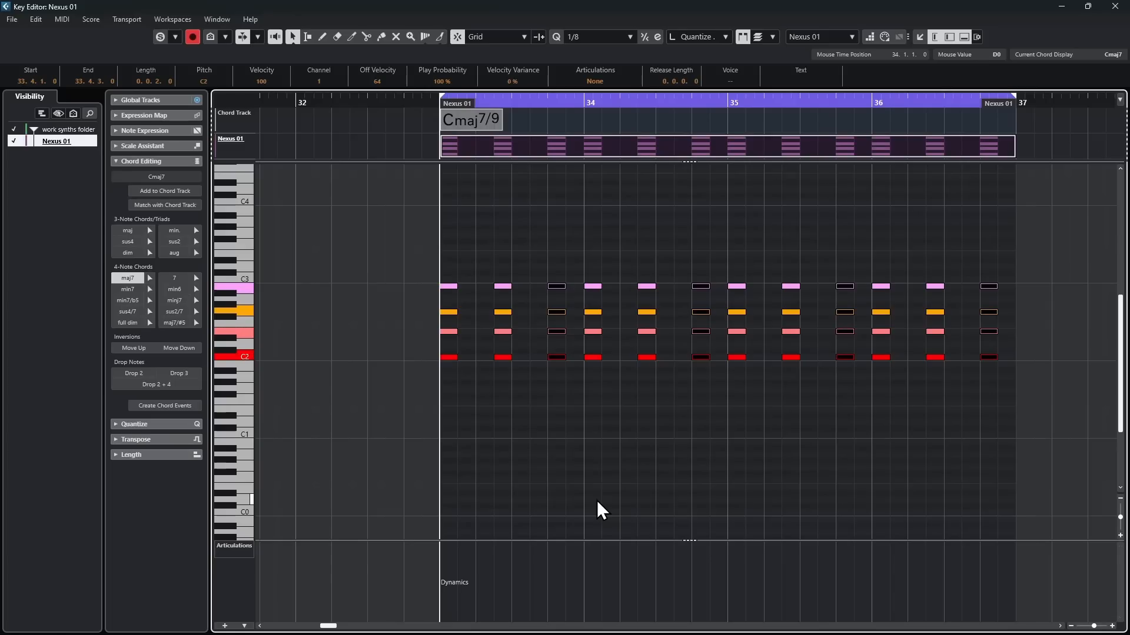
Deselect the notes and play back the pattern of three chords per bar.
key("space")
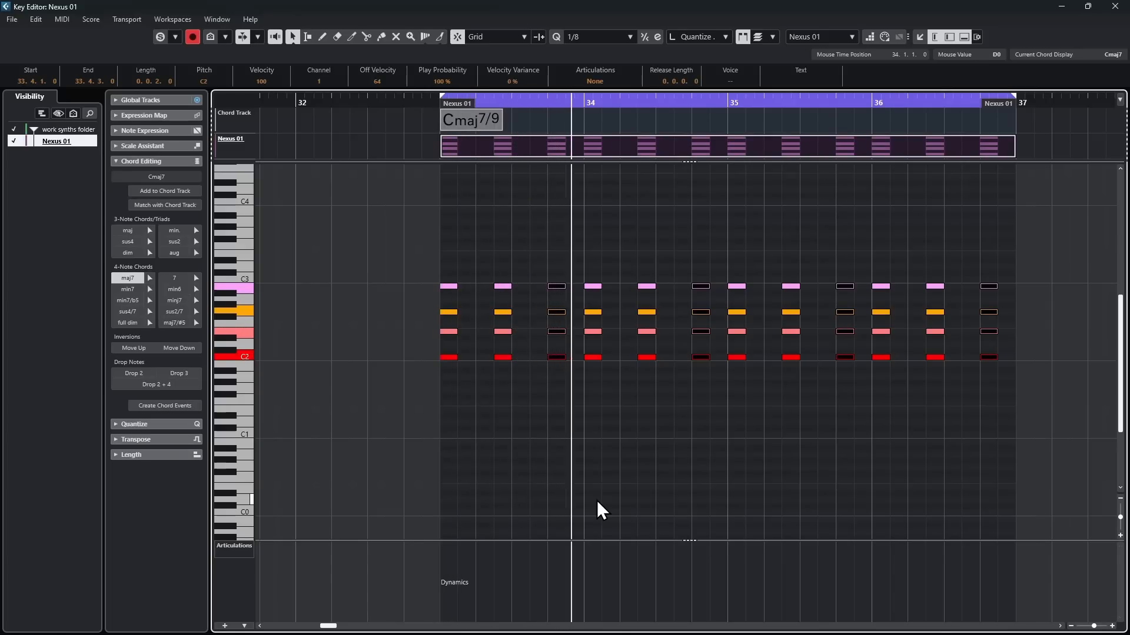
key("space")
left_click(980, 410)
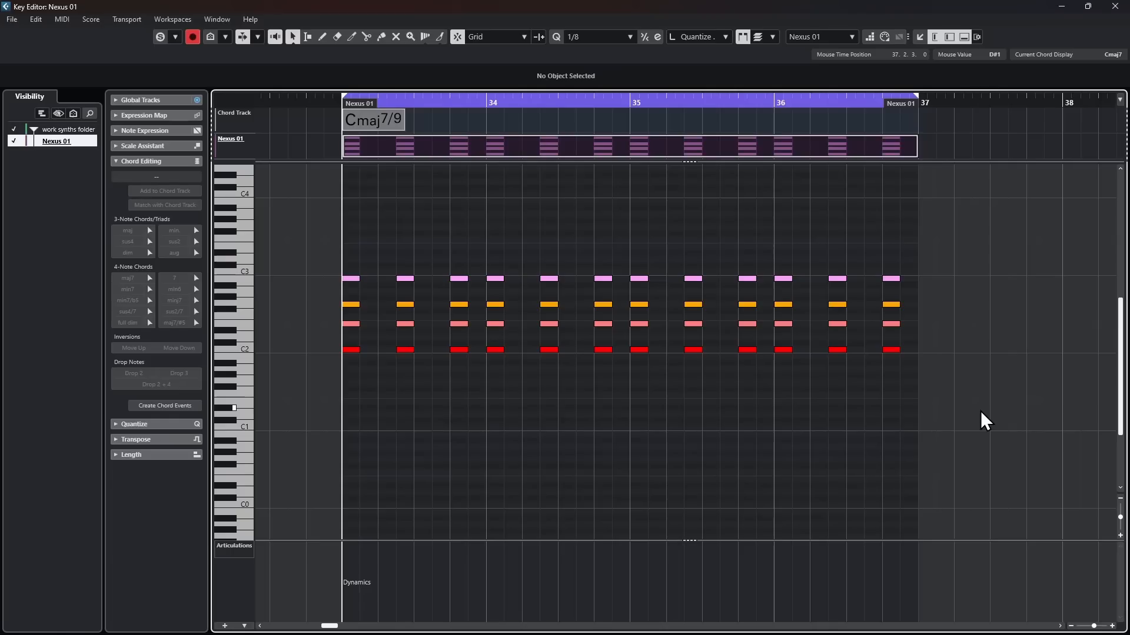
key("space")
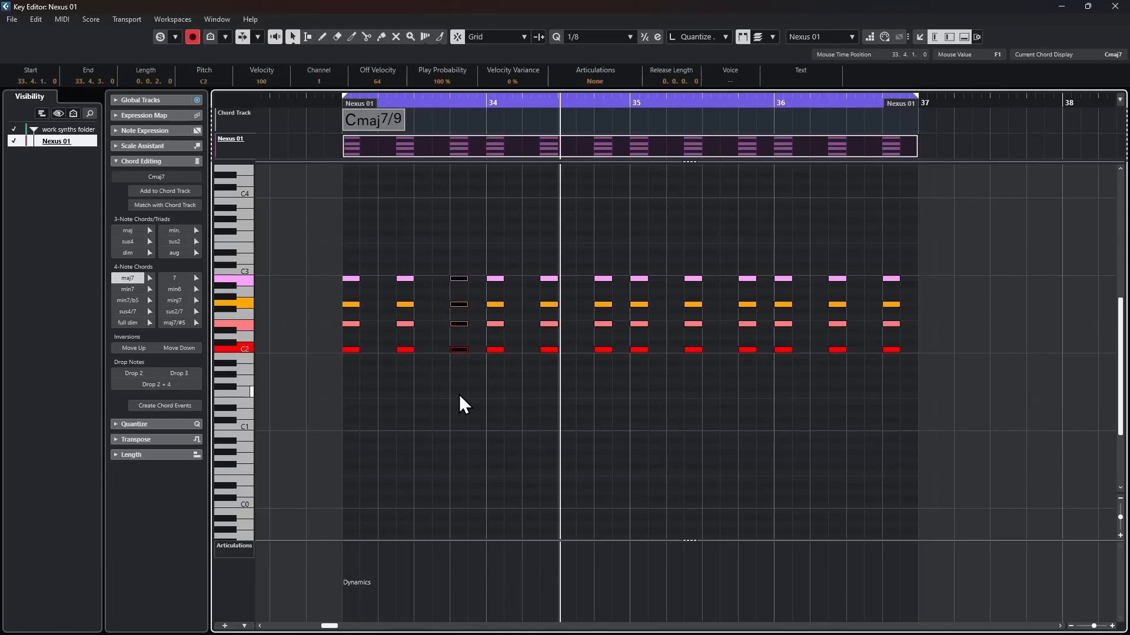
Duplicate the last chord of each bar to the next eighth note from 33.4.3, turn on pitch visibility and raise the copies one scale step.
left_click_drag(605, 259, 605, 369)
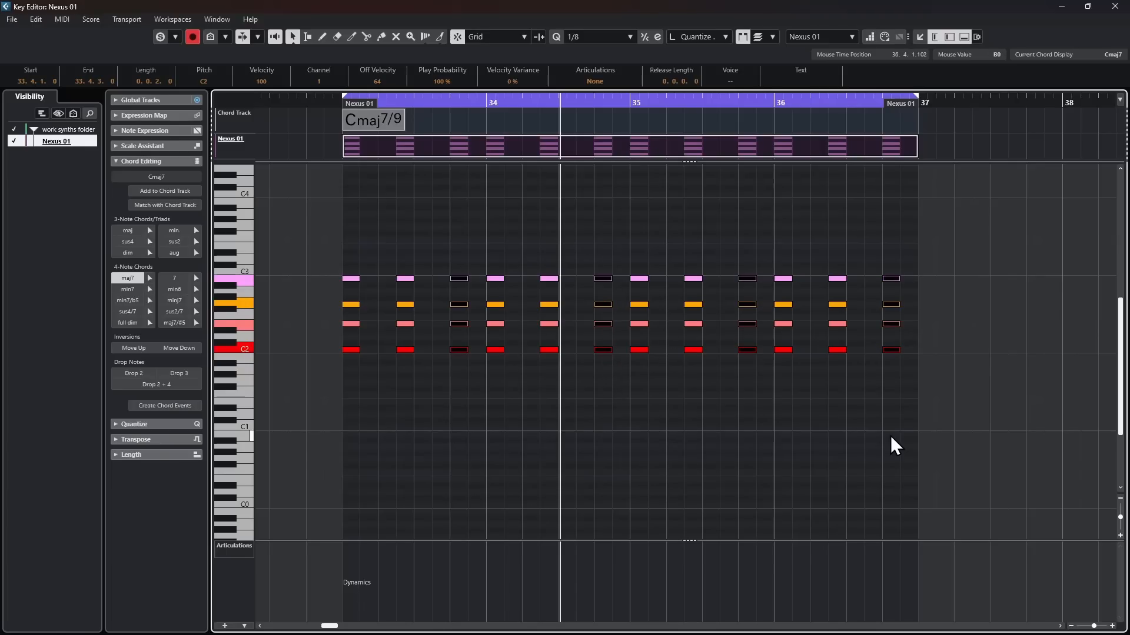
key("alt+d")
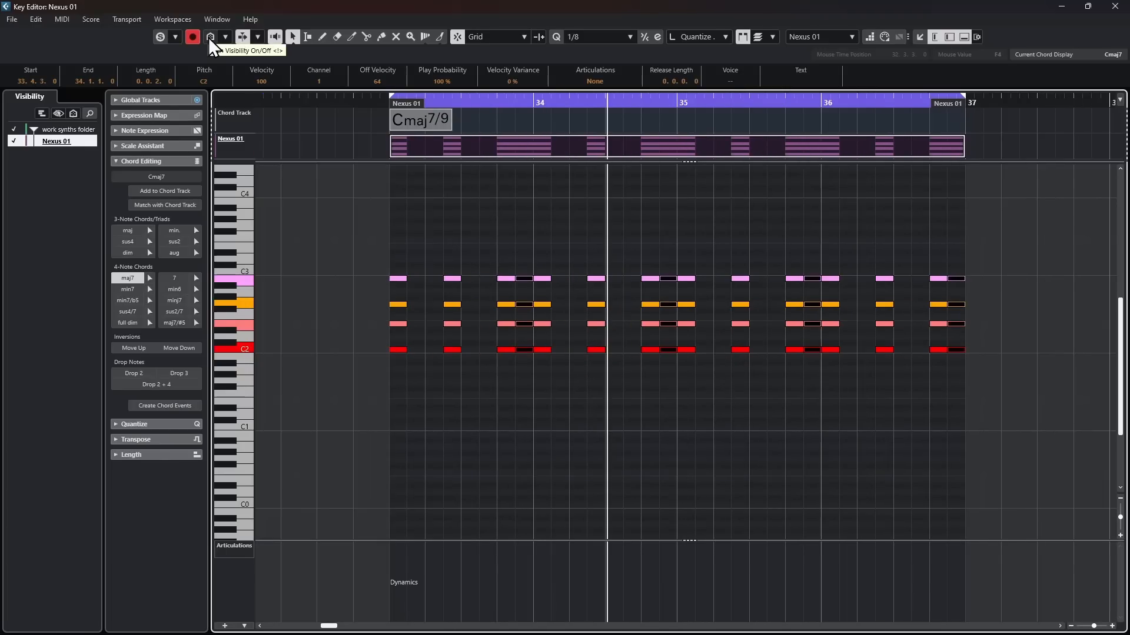
left_click(209, 37)
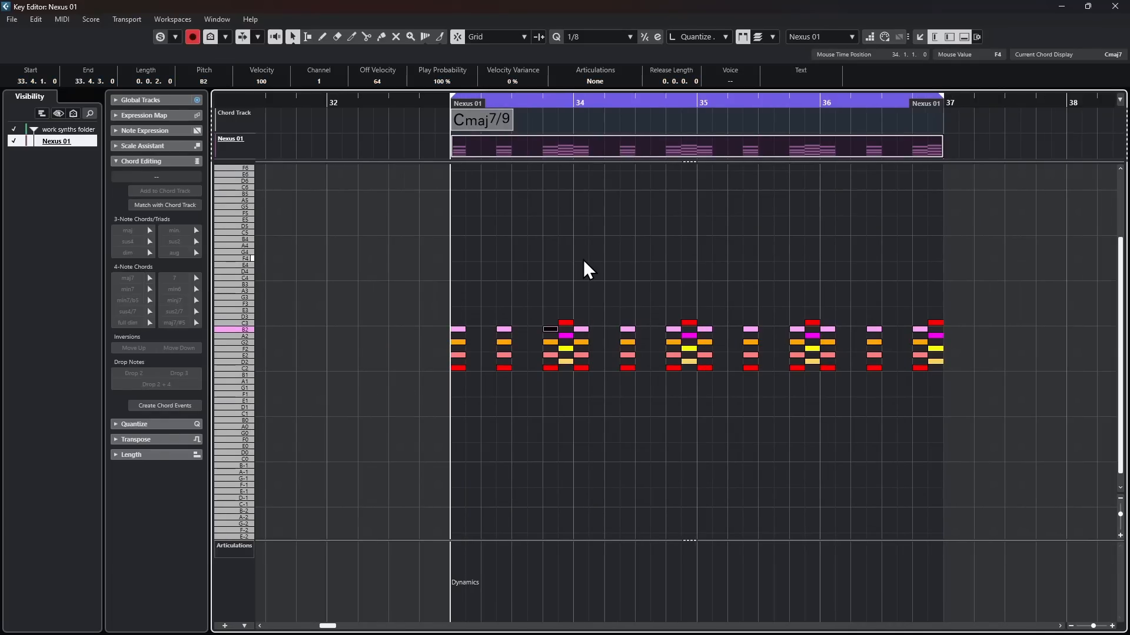
Raise the chord at 33.4.1 one scale step, lower the one at 33.4.3 one step, and play back the pattern.
key("space")
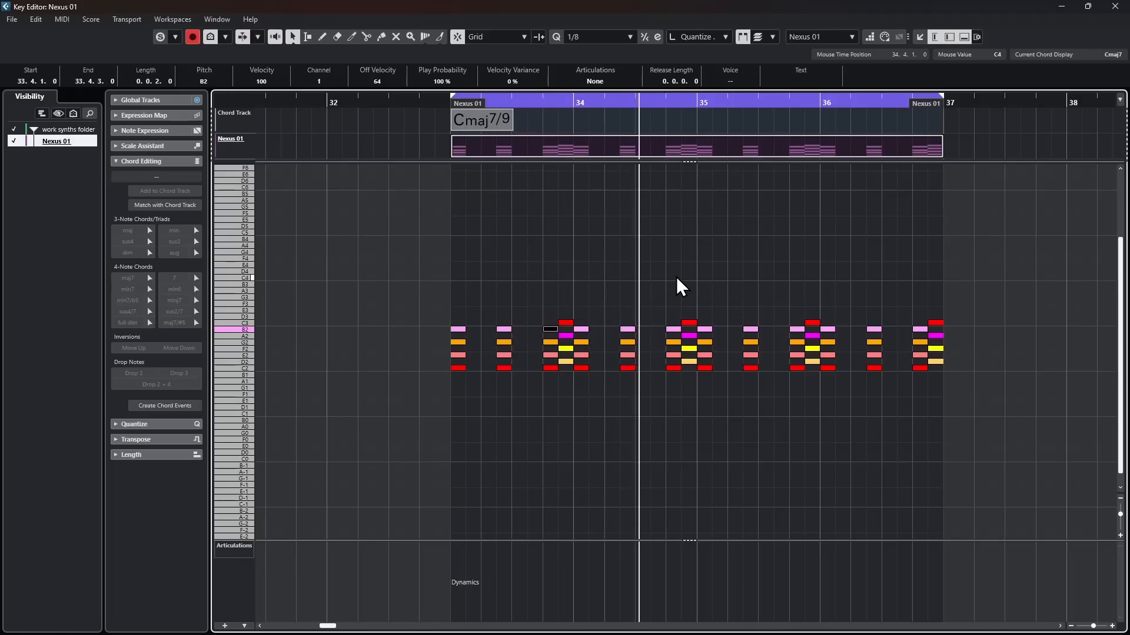
left_click_drag(544, 315, 546, 375)
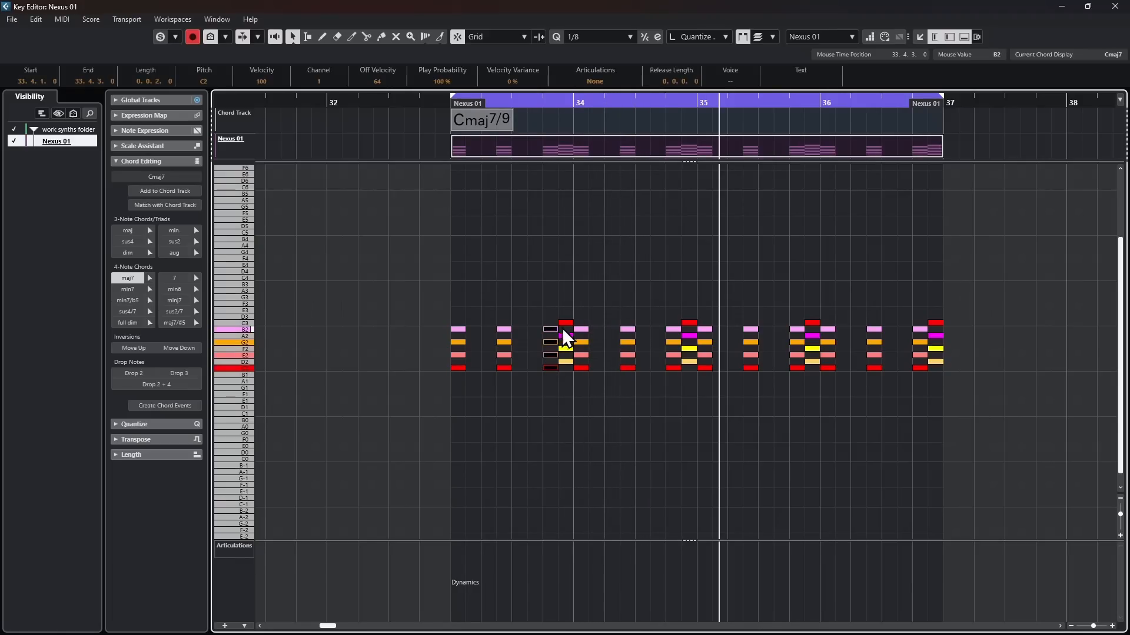
left_click_drag(567, 304, 563, 380)
key("Down")
left_click_drag(553, 318, 541, 402)
key("Up")
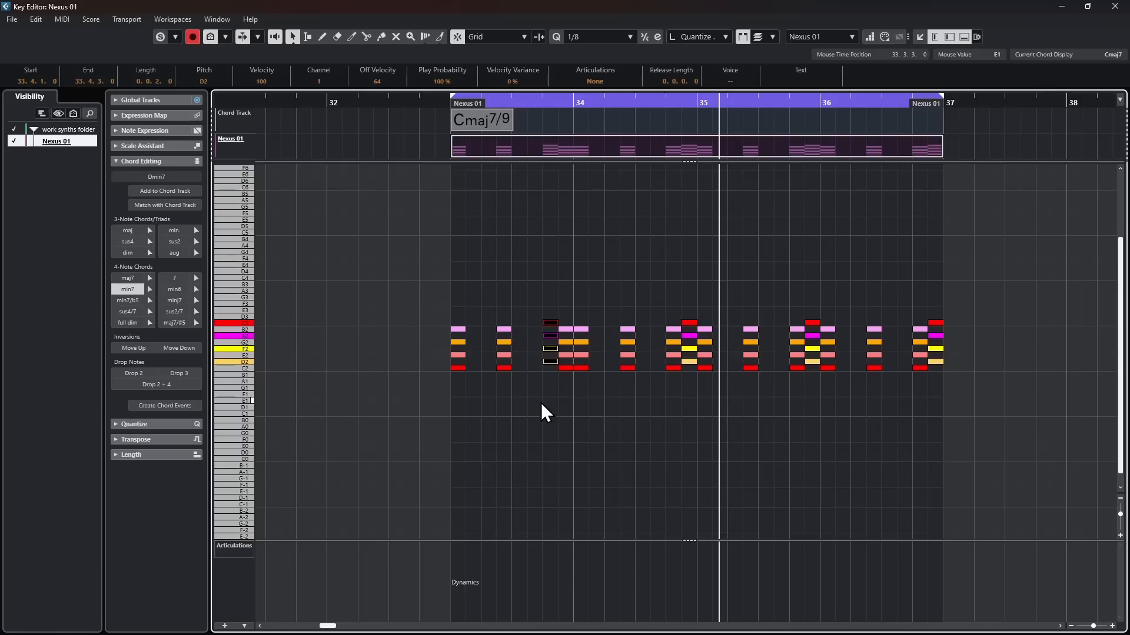
key("KP_0")
key("space")
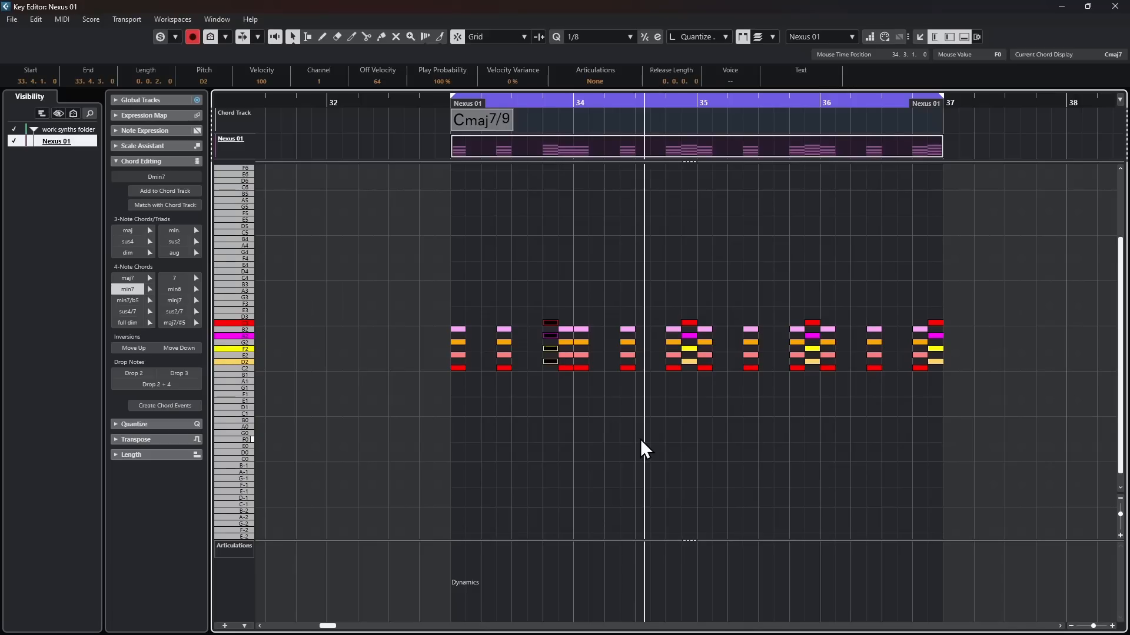
Set the quantize preset to 1/16, shorten the chords at 35.4.3 and 36.1.1 to a sixteenth, and play from bar 35.
scroll(834, 419, "up", 2)
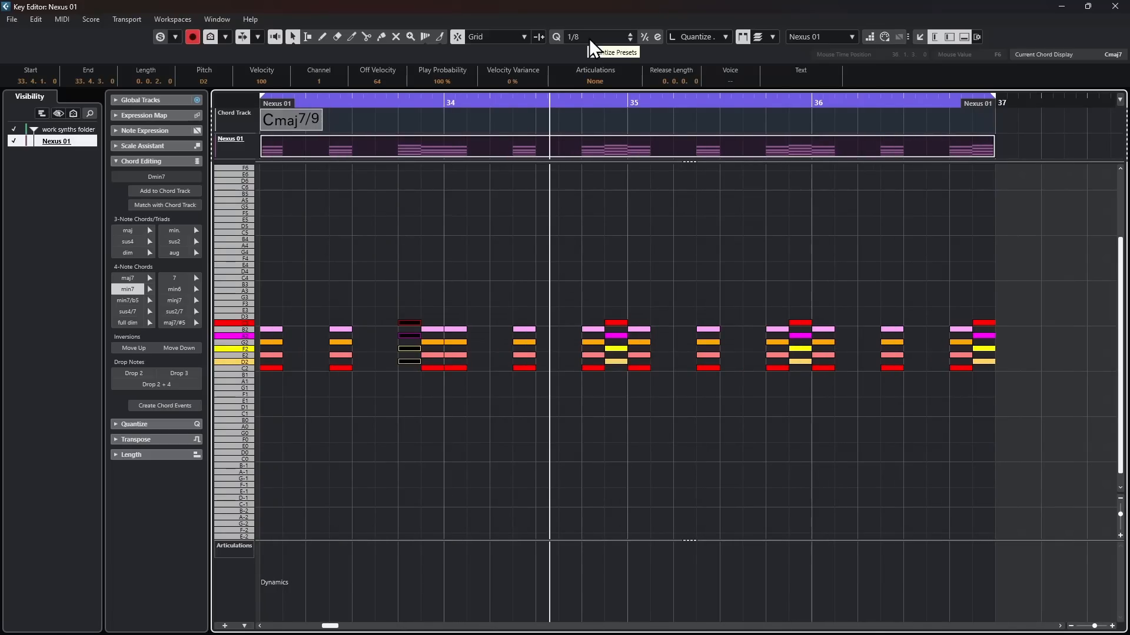
scroll(588, 38, "up", 1)
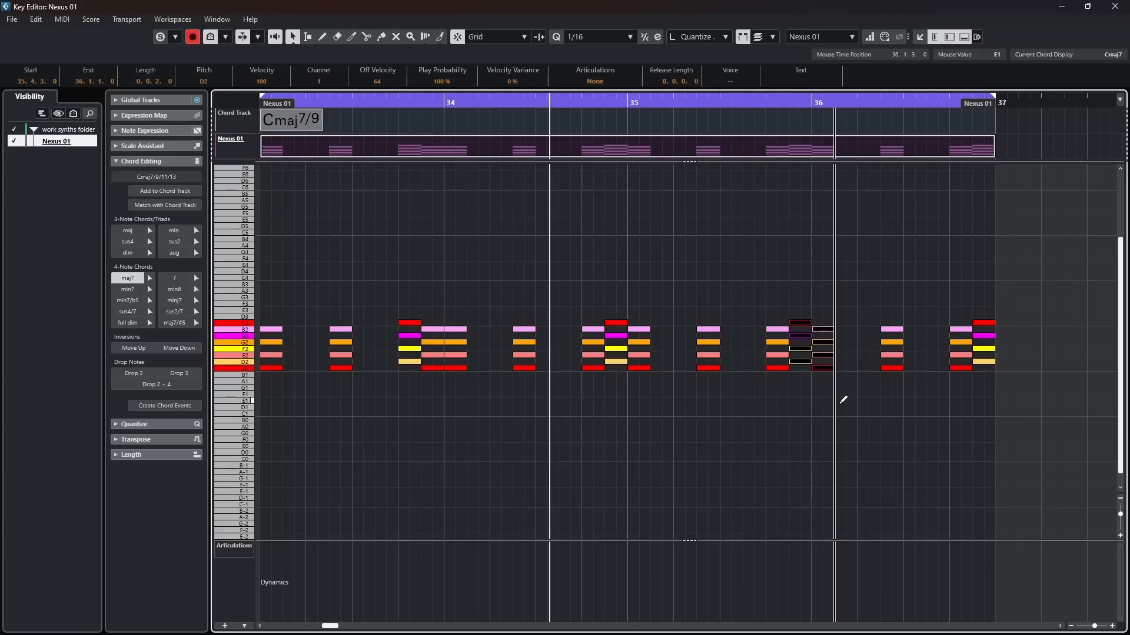
key("alt+shift+Left")
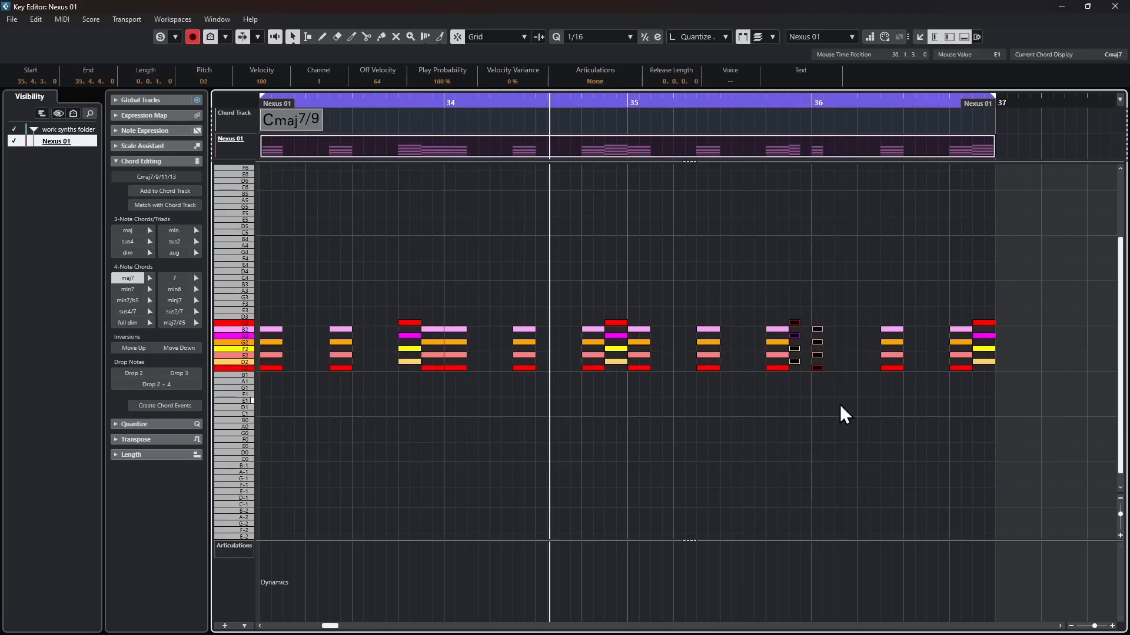
left_click(651, 98)
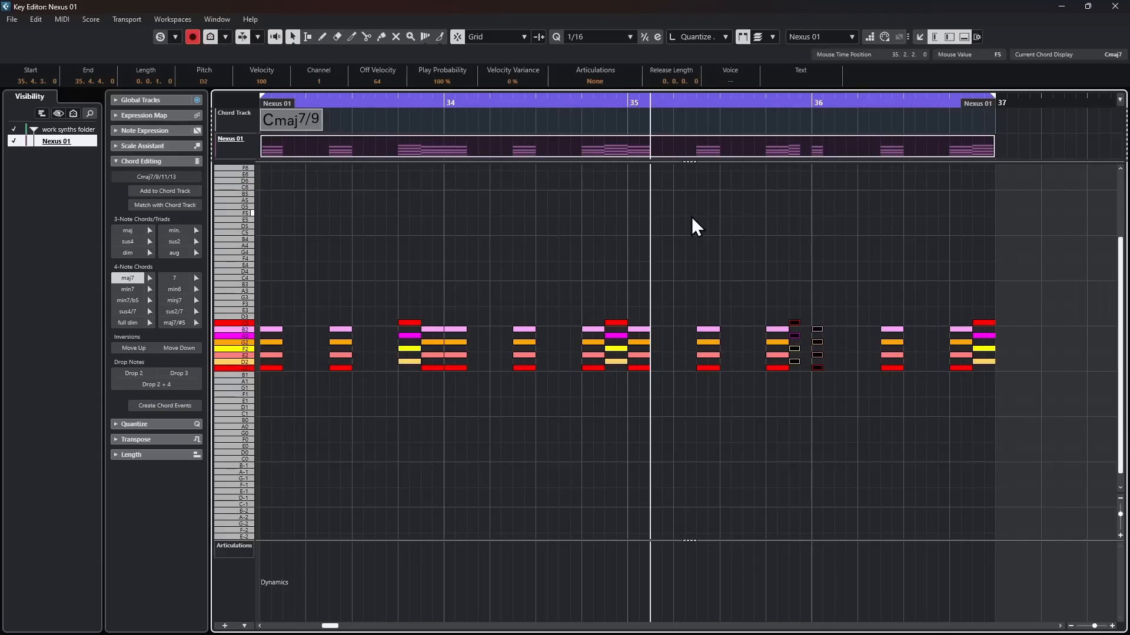
key("space")
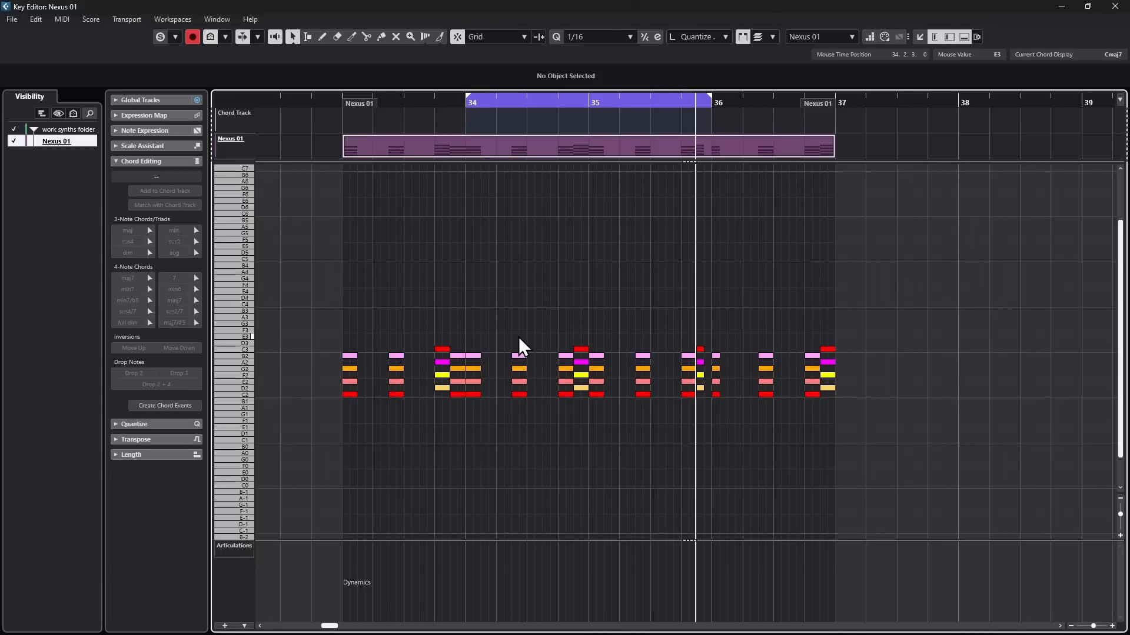
Select the chord at 34.2.3 and try moving it up through inversions and back down to root position.
left_click_drag(518, 337, 520, 423)
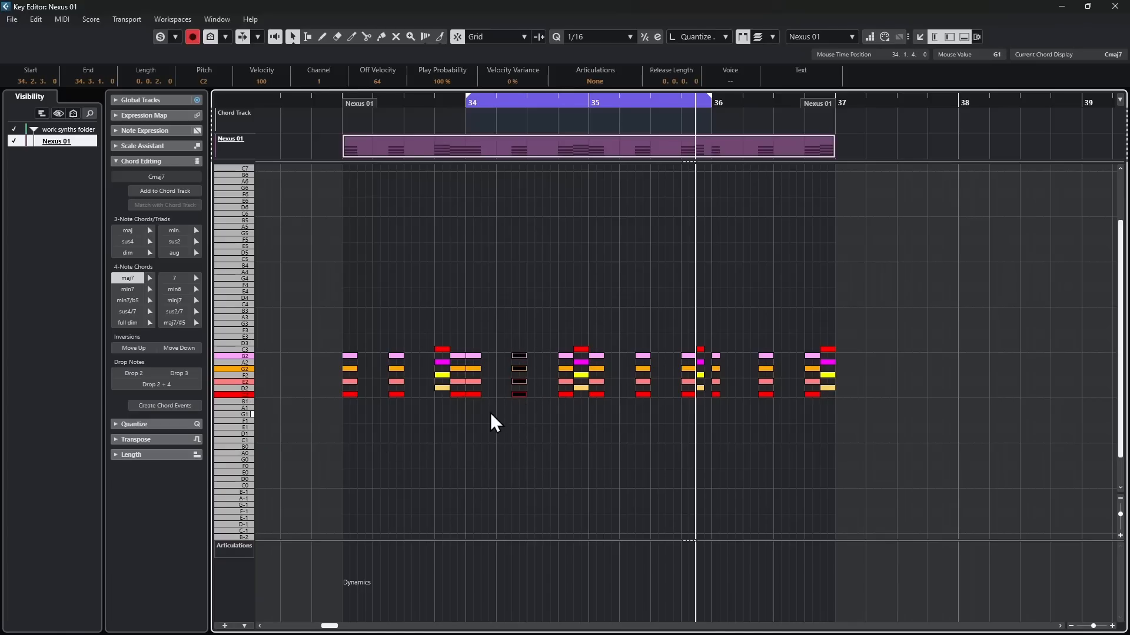
left_click(132, 348)
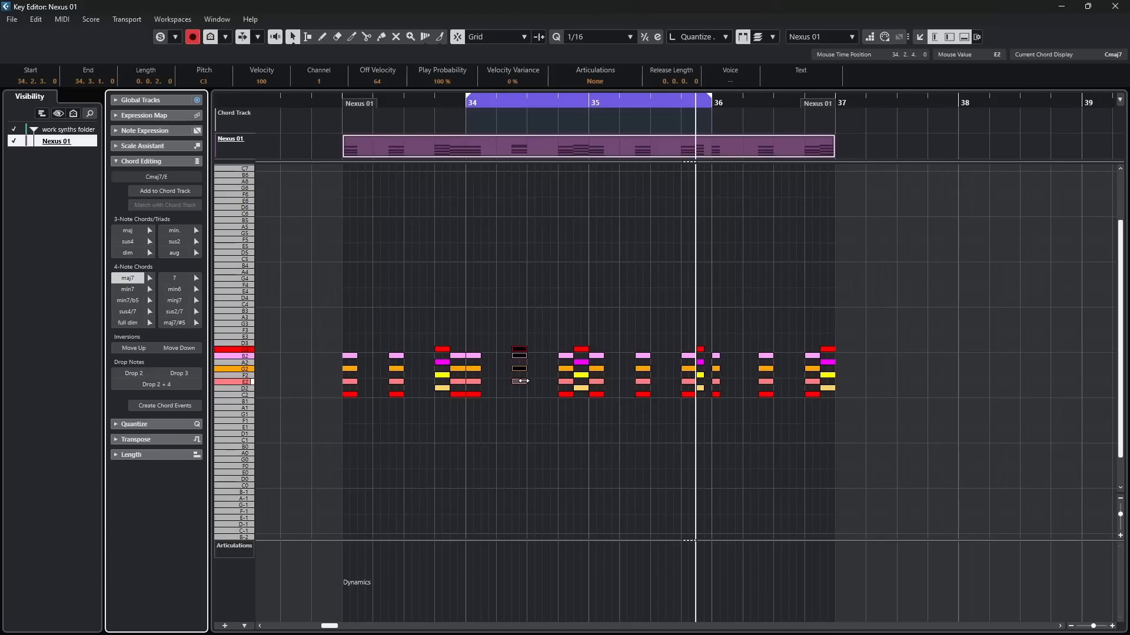
left_click(131, 346)
left_click(184, 349)
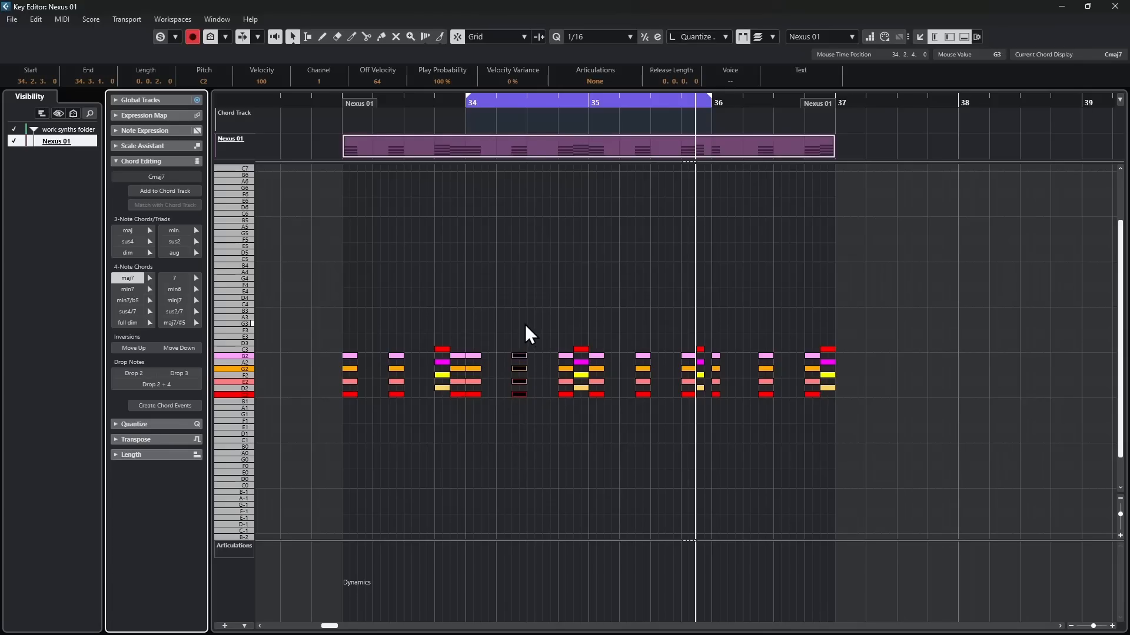
Move the chord at 34.2.3 up through ten successive inversions.
left_click(131, 346)
left_click(131, 347)
left_click(131, 346)
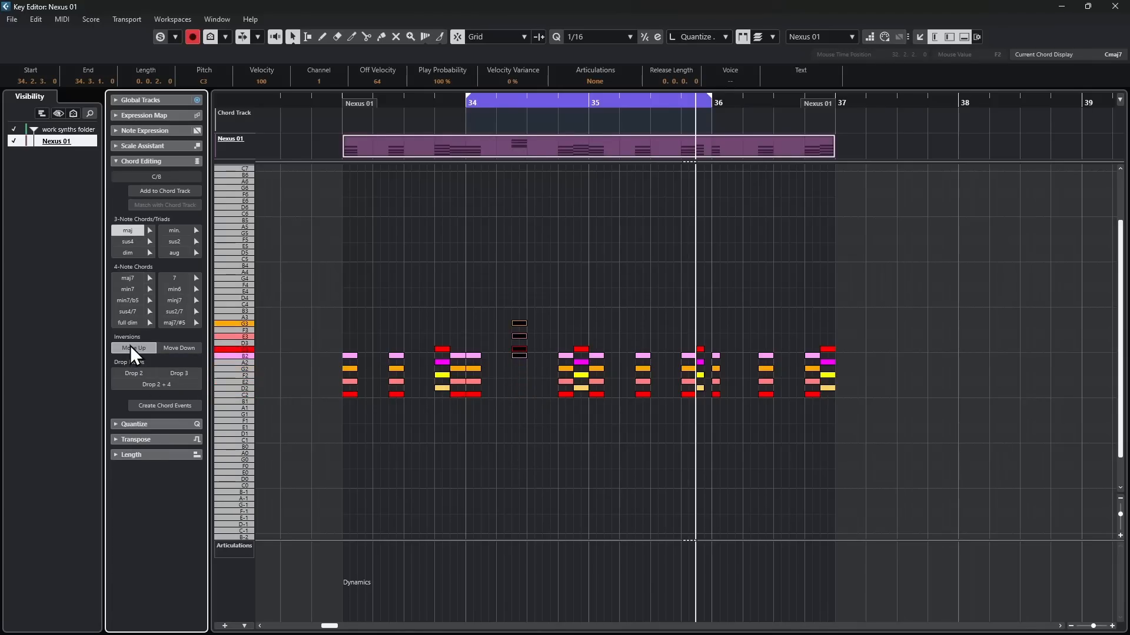
left_click(131, 347)
left_click(131, 346)
left_click(131, 346)
left_click(130, 346)
left_click(129, 346)
left_click(130, 346)
left_click(129, 346)
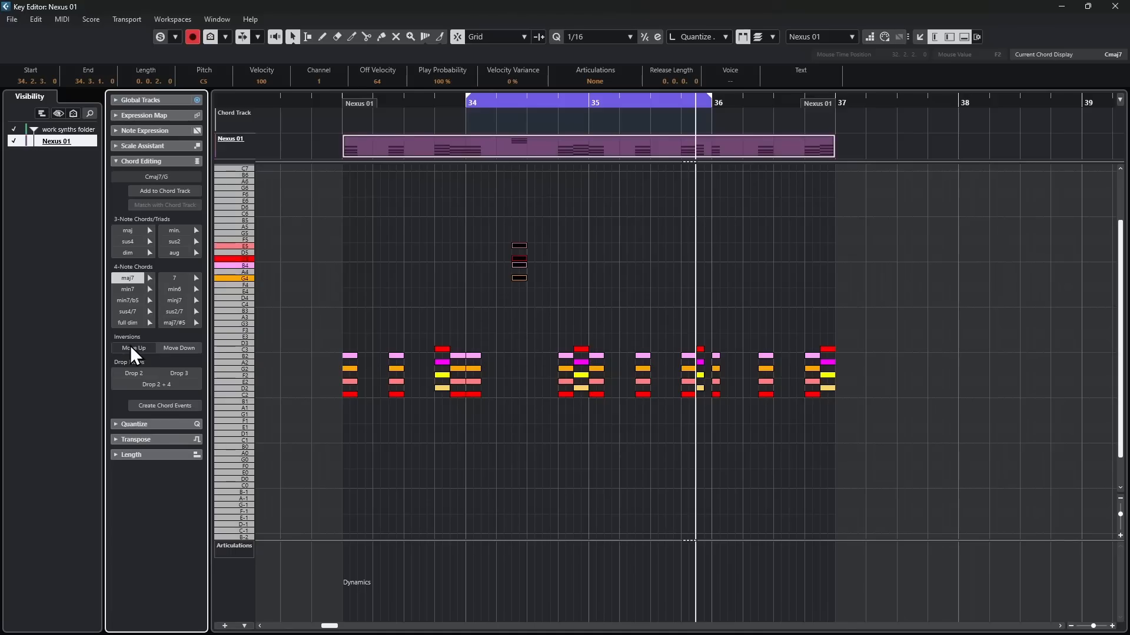
Move the chord at 34.2.3 back down through its inversions to root position on C2.
left_click(174, 348)
left_click(174, 348)
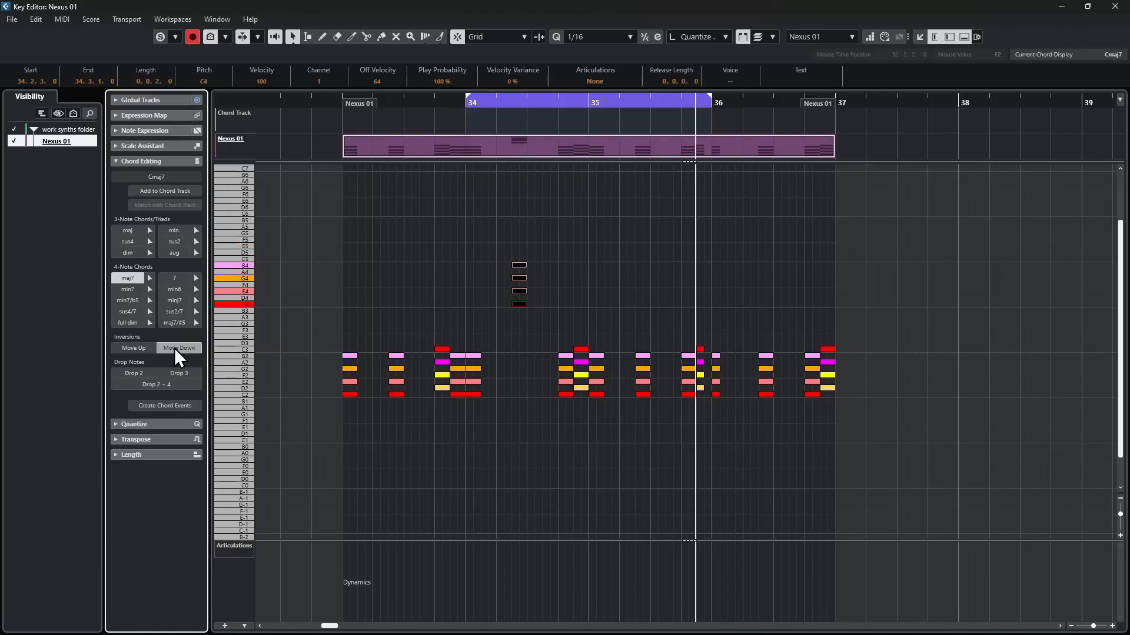
left_click(174, 347)
left_click(175, 348)
left_click(174, 348)
left_click(174, 348)
left_click(174, 348)
left_click(174, 347)
left_click(175, 347)
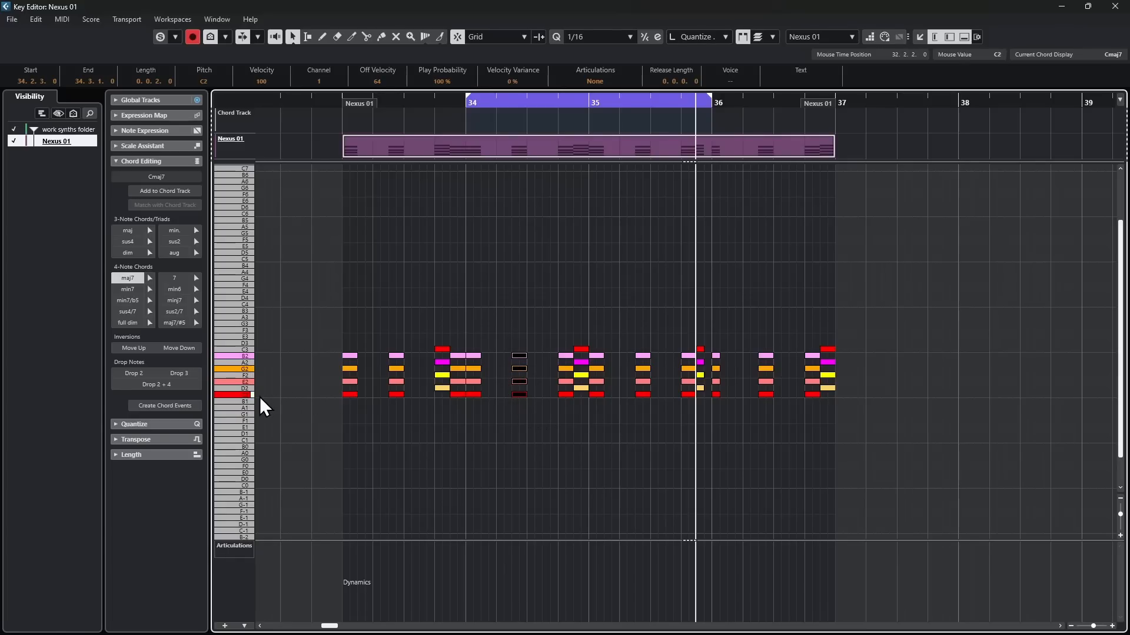
Try Drop 2, Drop 3 and Drop 2 + 4 on the chord at 34.2.3, undoing each voicing.
left_click(130, 376)
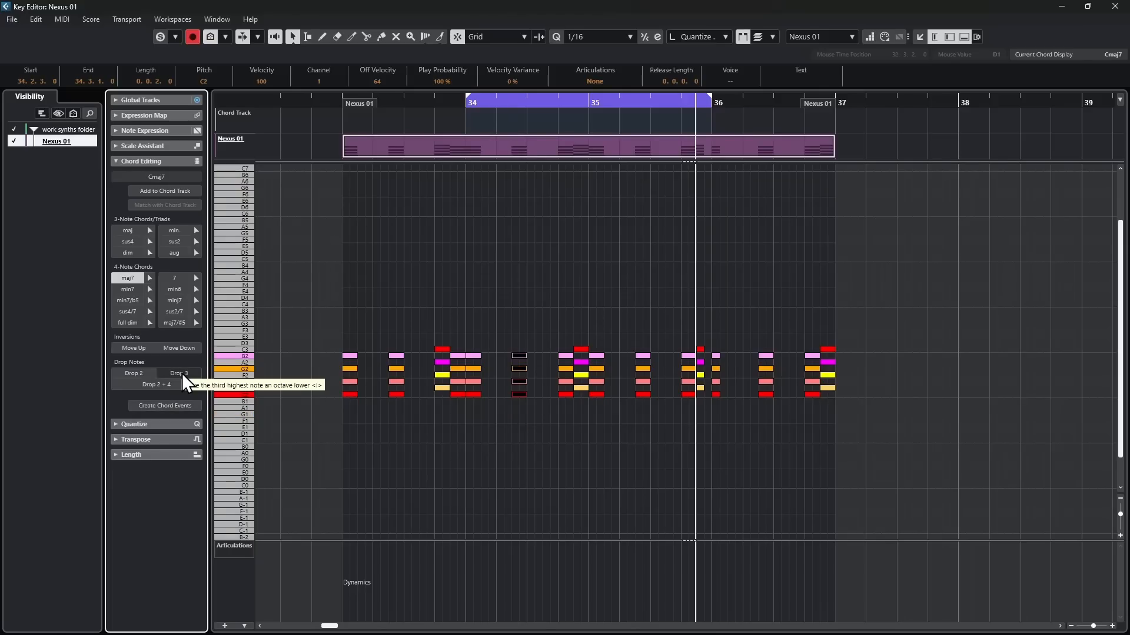
key("ctrl+z")
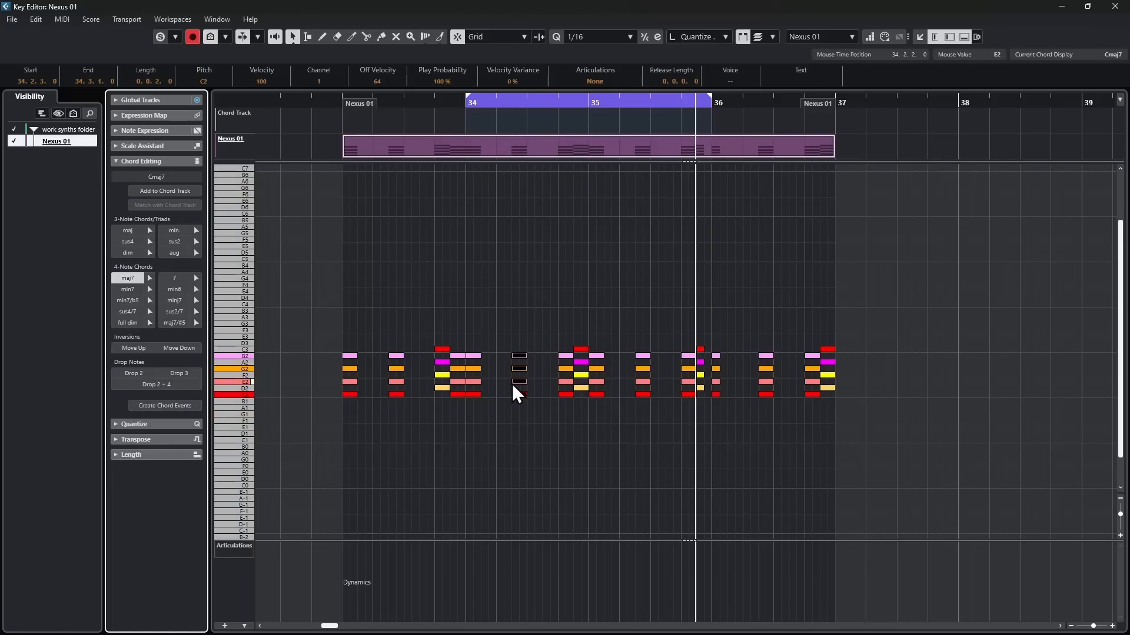
left_click(178, 373)
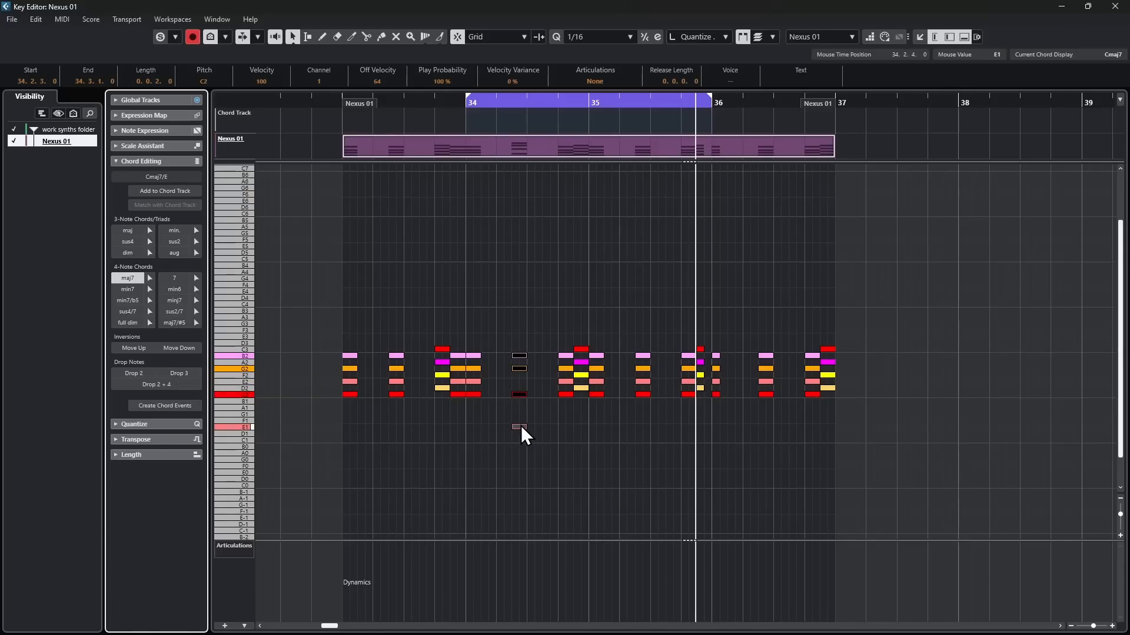
key("ctrl+z")
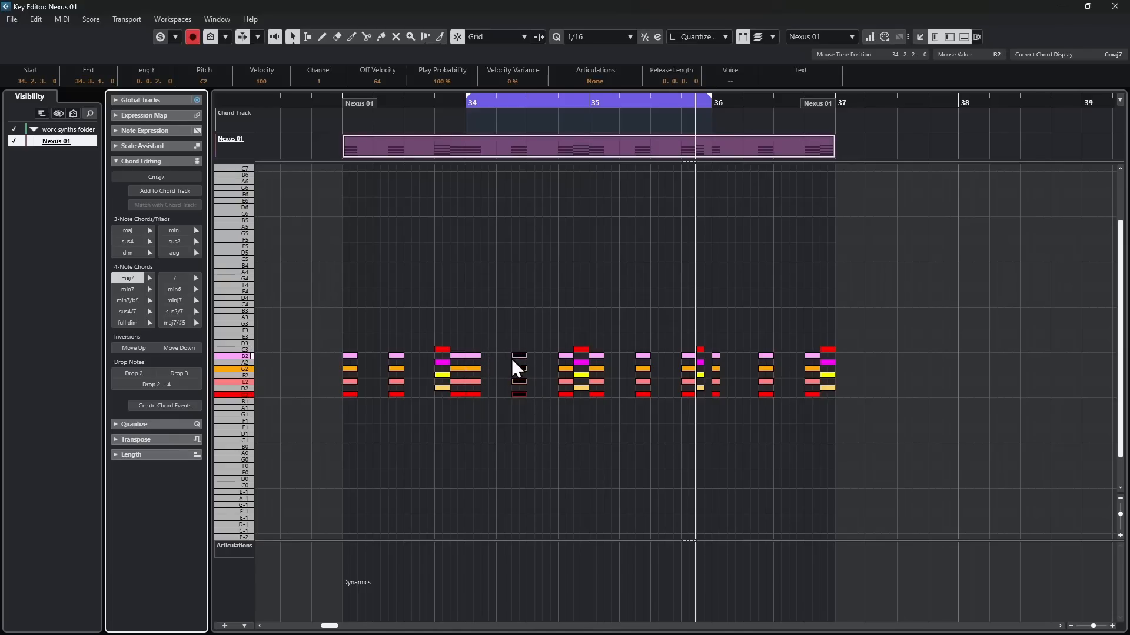
left_click(171, 383)
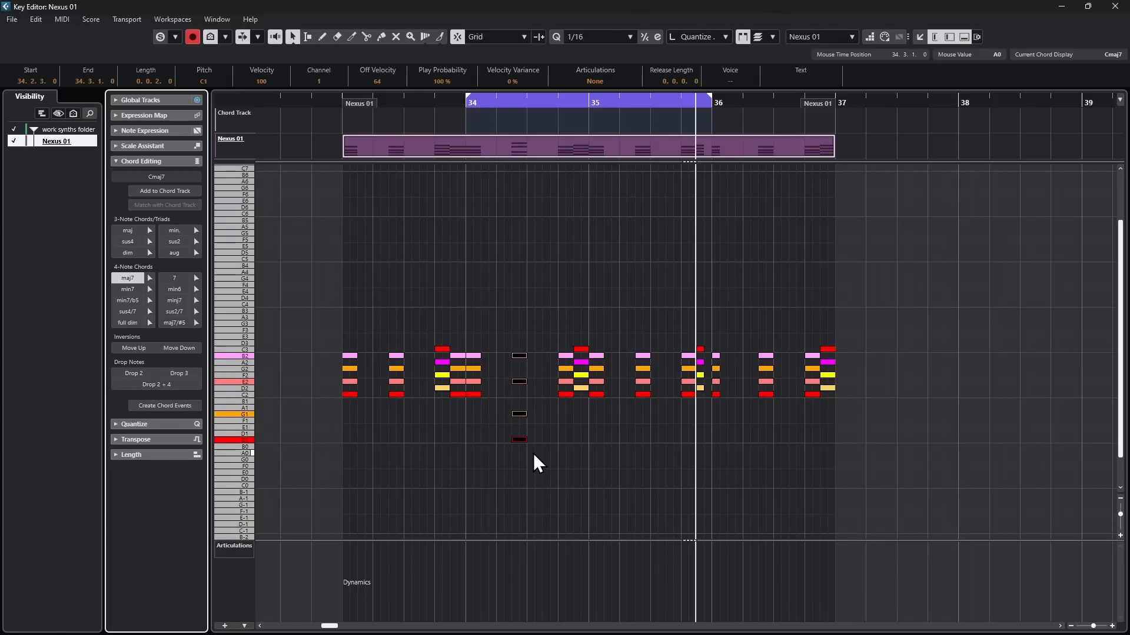
key("ctrl+z")
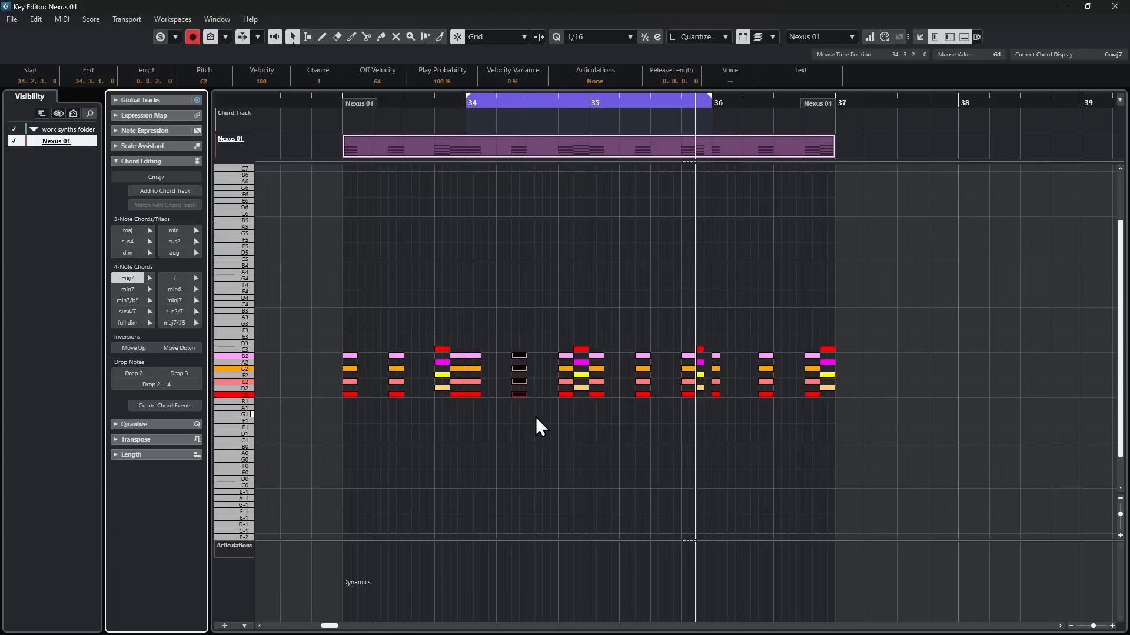
Put the chord at 34.2.3 in second inversion with G2 lowest and the chord at 34.4.1 in first inversion.
left_click(132, 347)
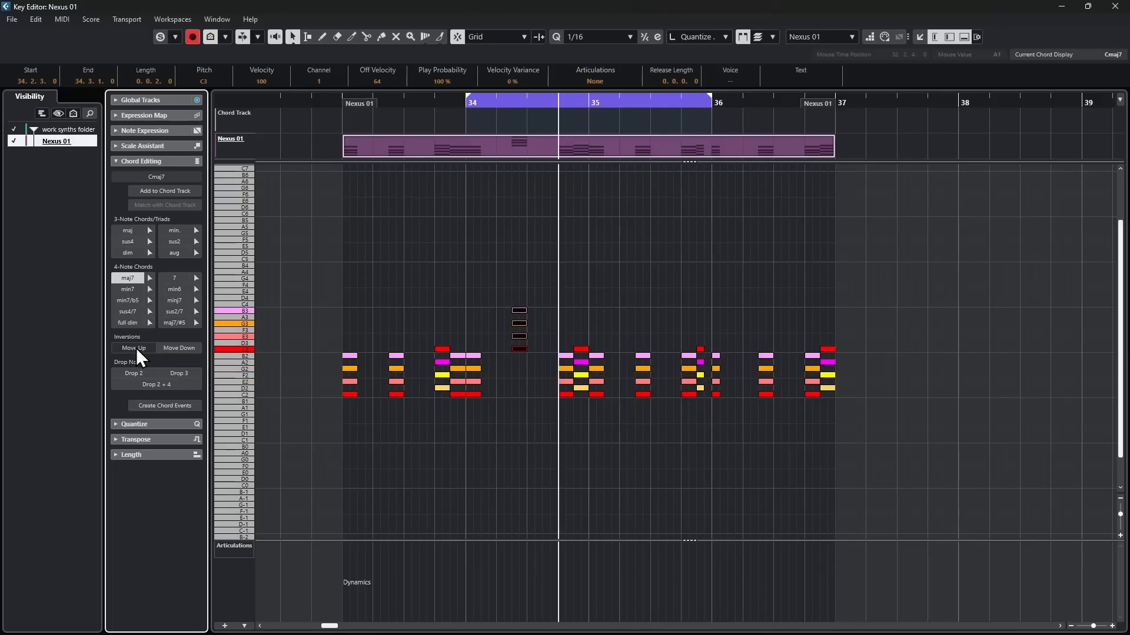
left_click(170, 350)
left_click(171, 350)
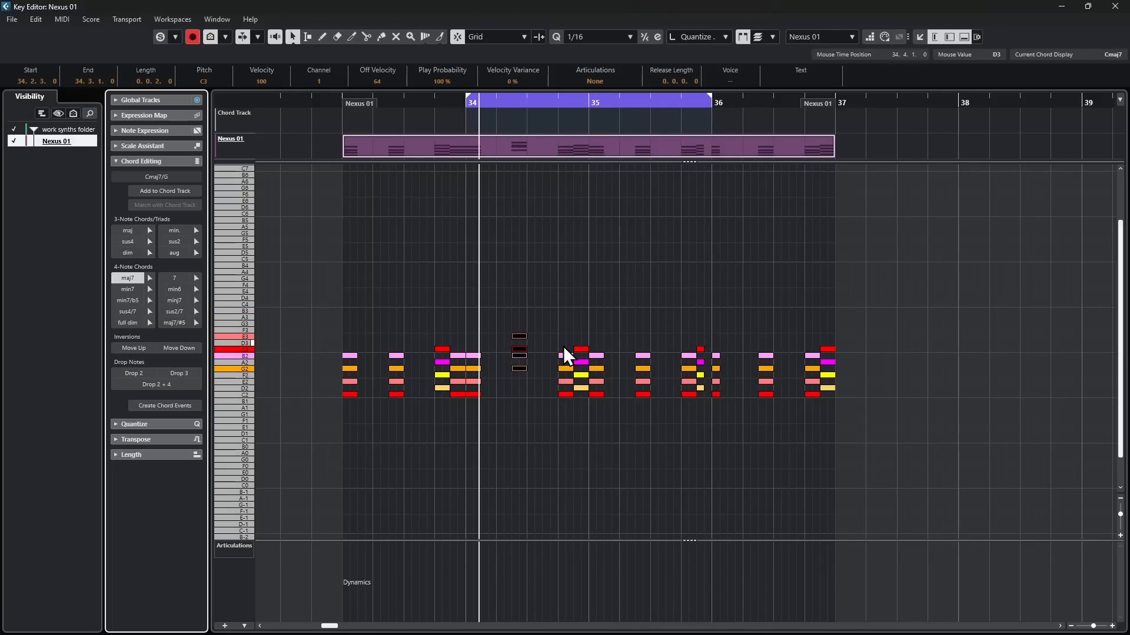
left_click_drag(563, 346, 564, 411)
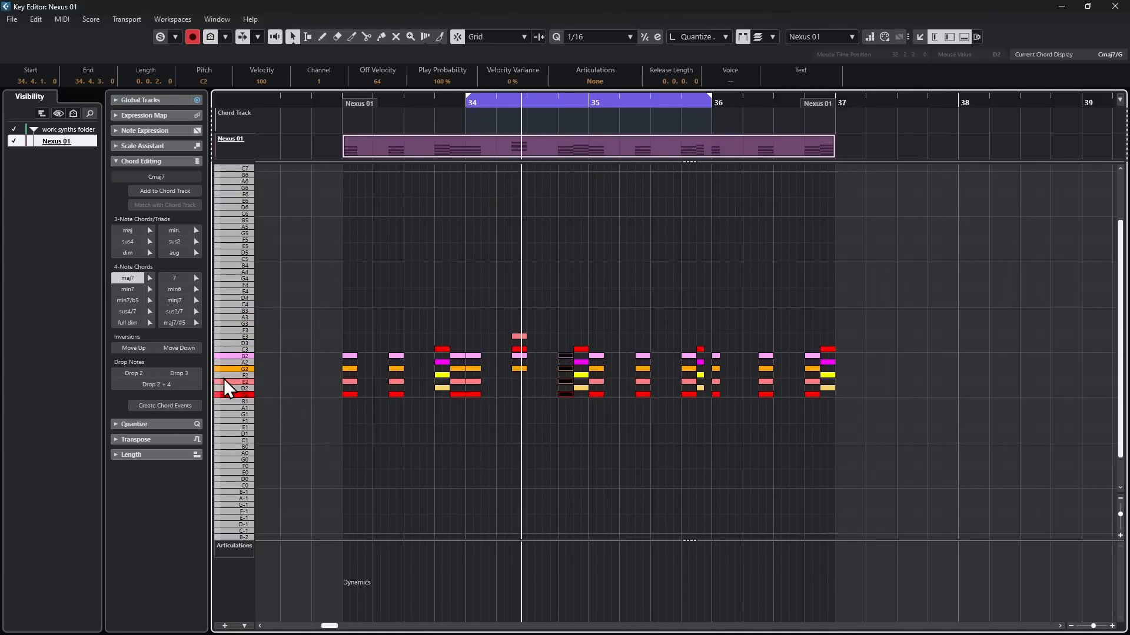
left_click(138, 347)
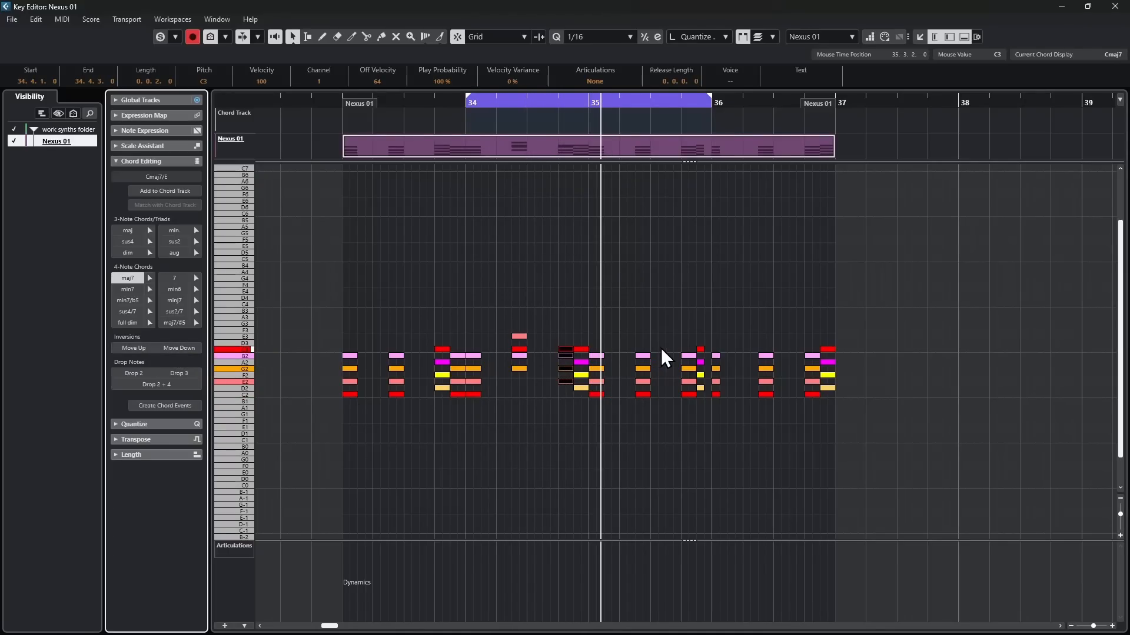
Raise the chords at 35.4.1 and 36.2.3 an octave with Drop 2 + 4, and put the 33.4.1 chord in second inversion.
left_click_drag(674, 339, 700, 407)
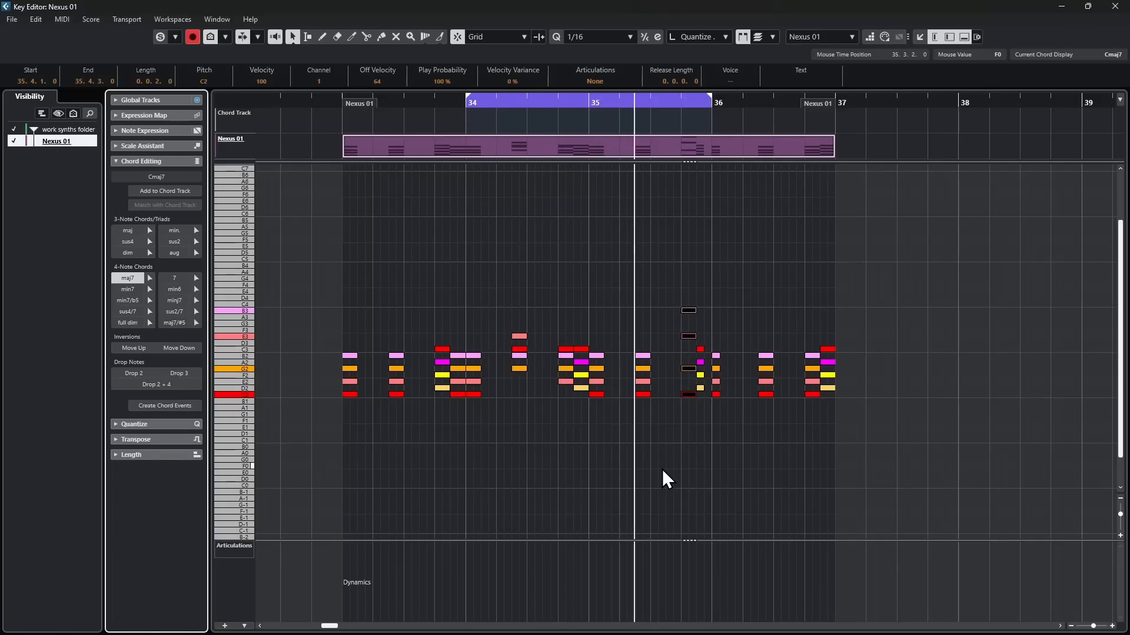
key("space")
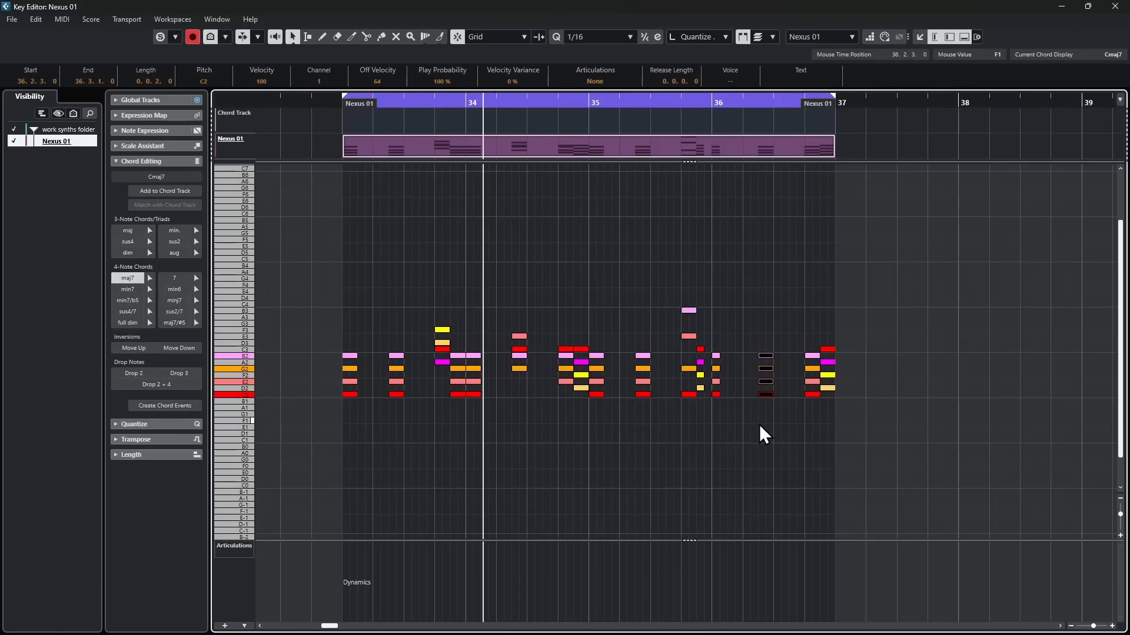
key("shift+Up")
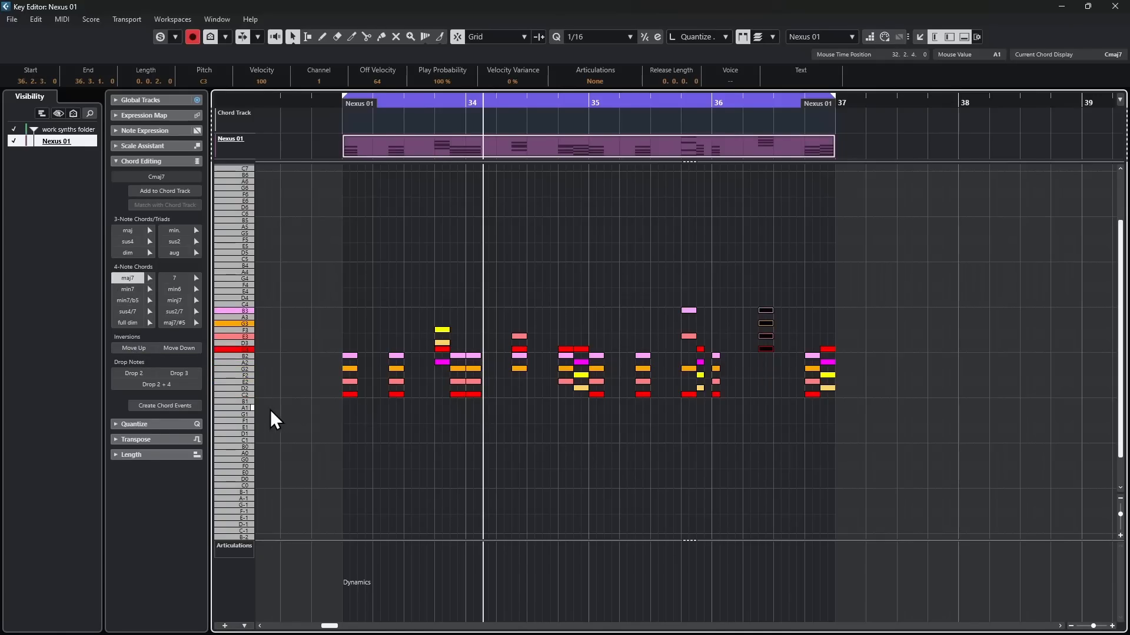
left_click(161, 386)
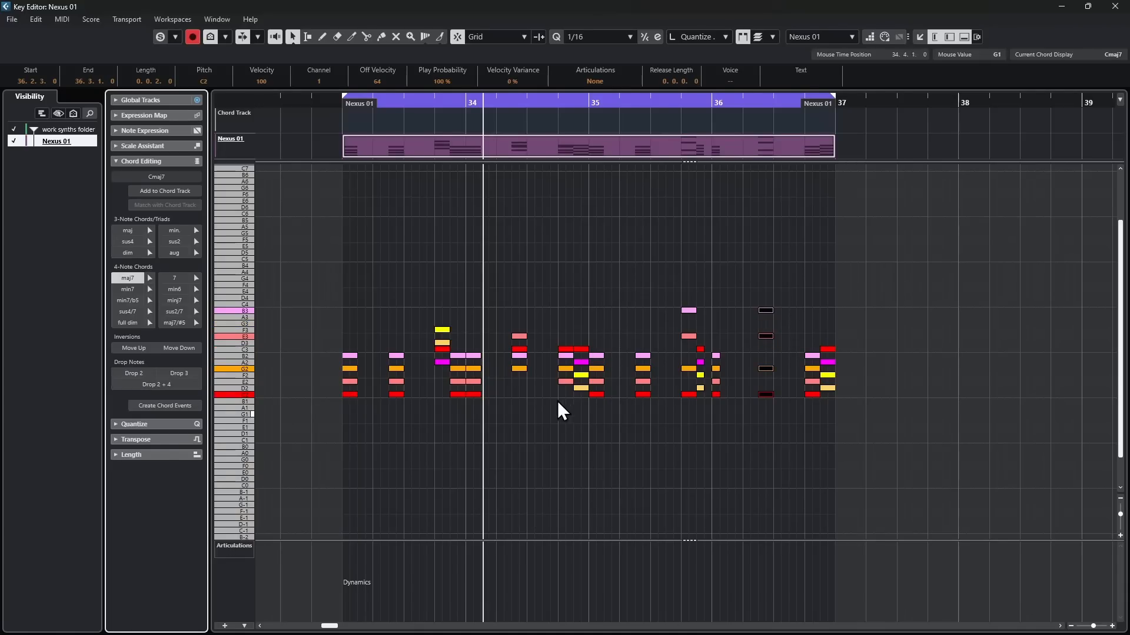
Raise the chord at 34.4.3 an octave and apply the Drop 2 + 4 voicing.
left_click_drag(578, 402, 584, 347)
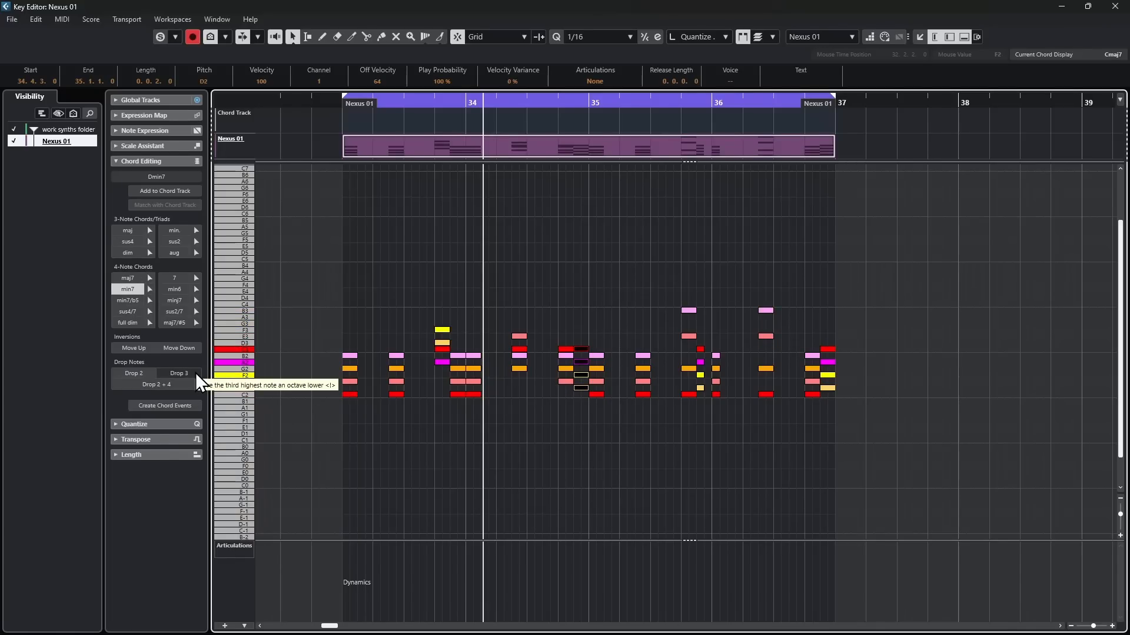
left_click(195, 372)
left_click(151, 383)
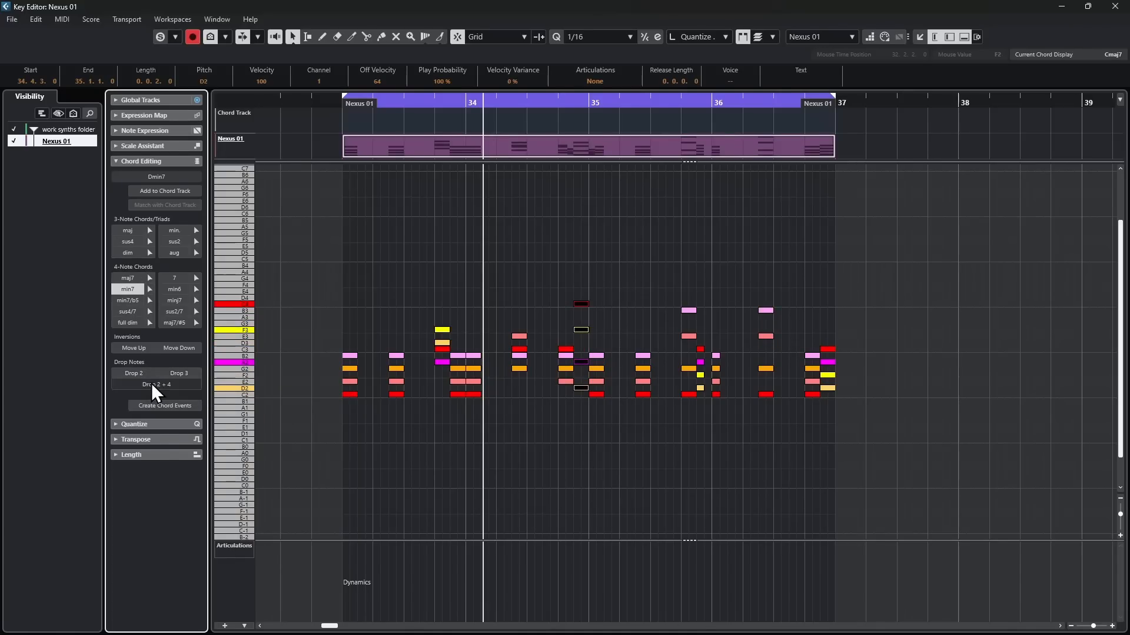
Raise the chord at 33.2.3 an octave, apply Drop 3 and play the pattern from bar 33.
left_click_drag(391, 327, 397, 413)
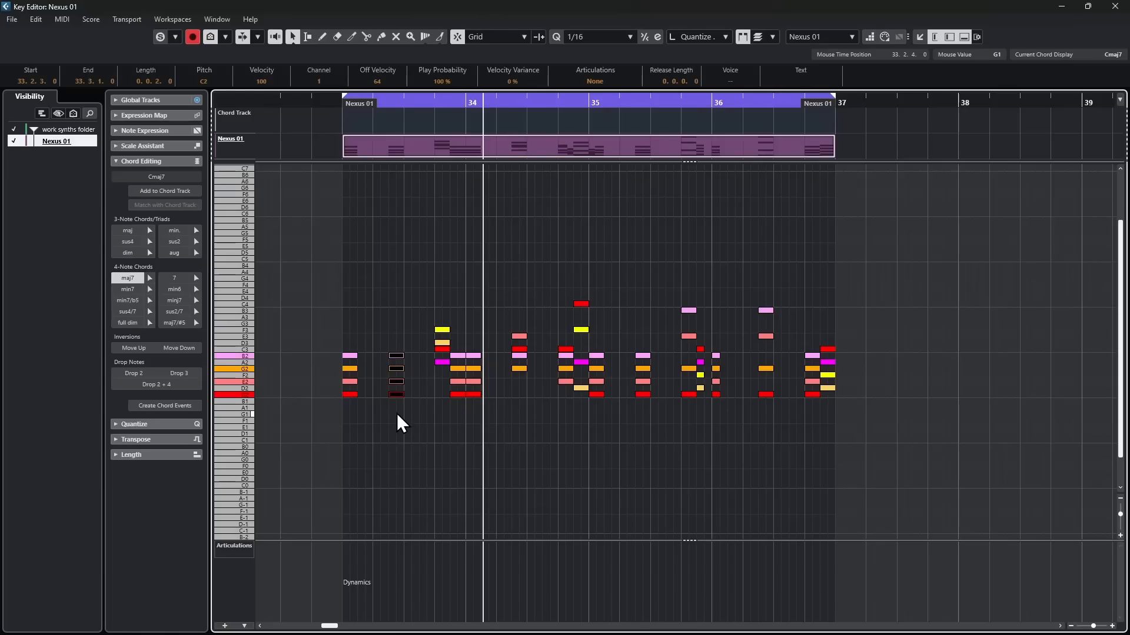
left_click(172, 372)
key("KP_1")
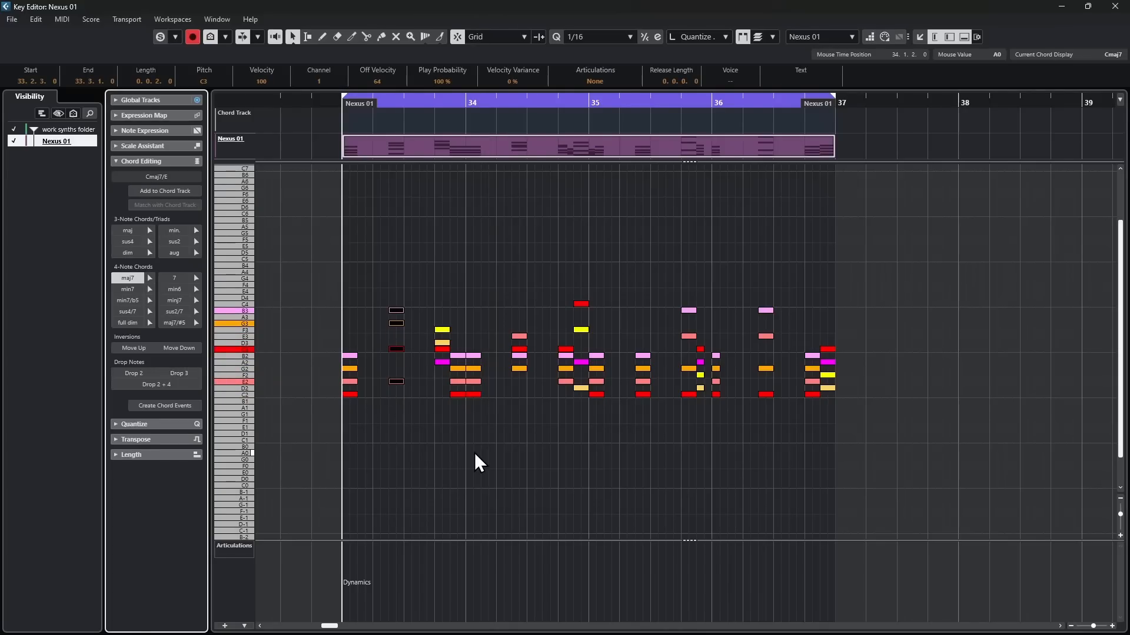
key("space")
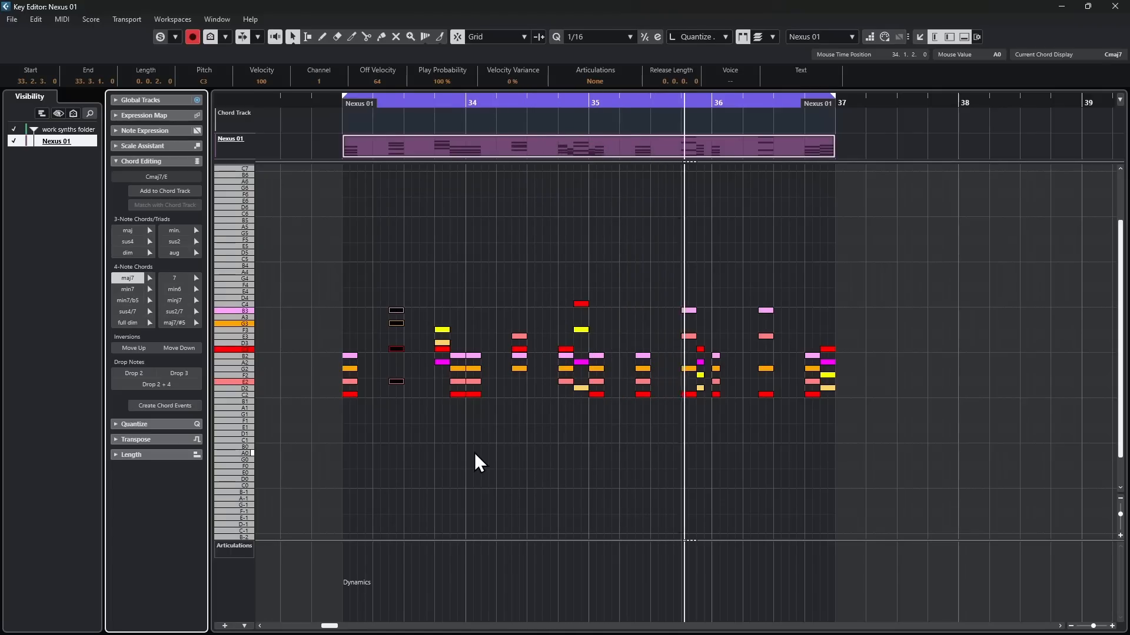
Create chord events on the chord track from all notes of the pattern, including bass notes and tensions.
key("space")
left_click(292, 405)
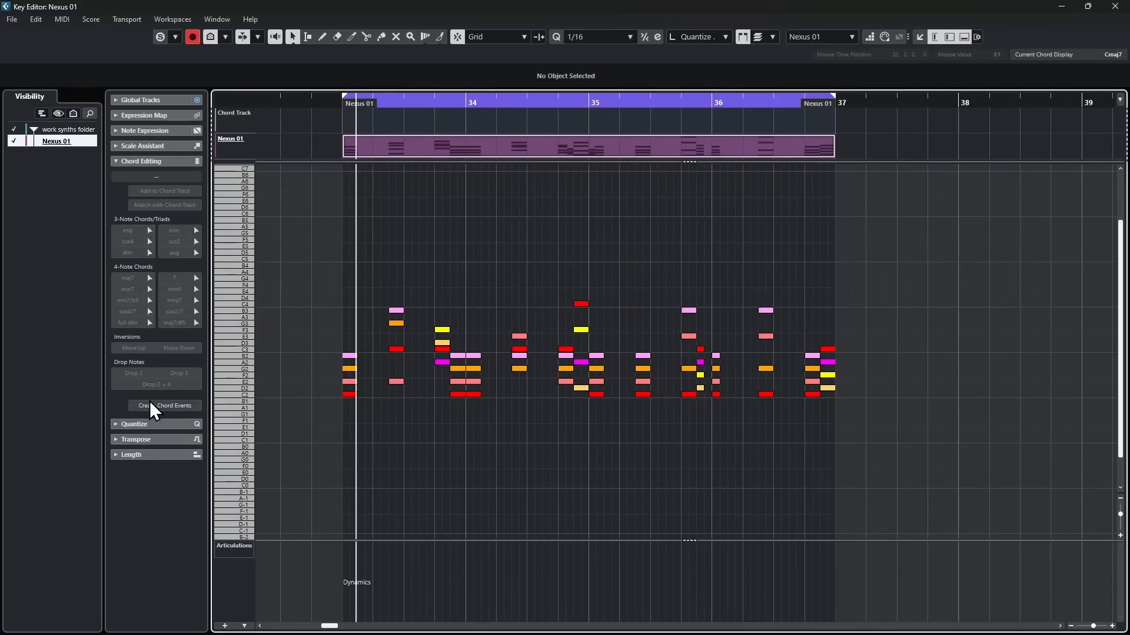
key("ctrl+a")
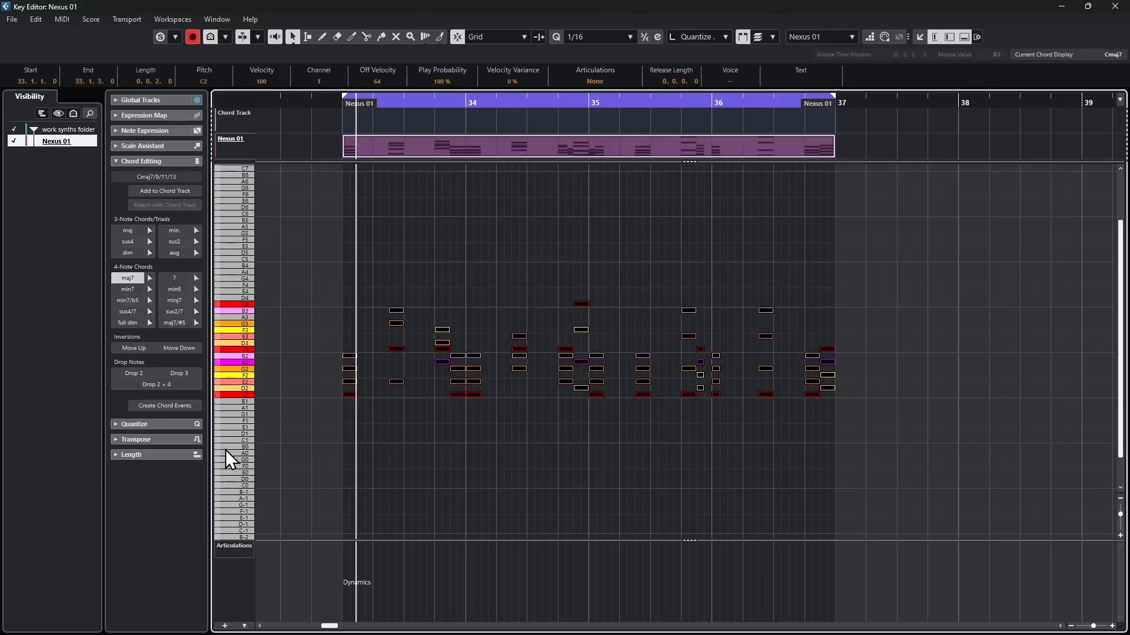
left_click(149, 405)
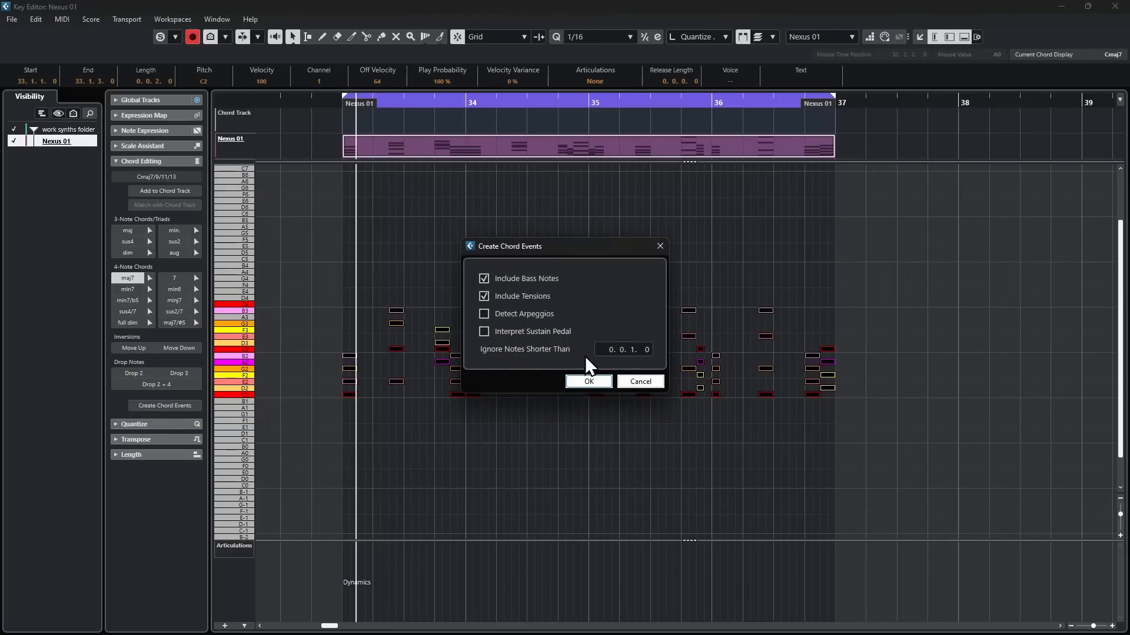
left_click(588, 382)
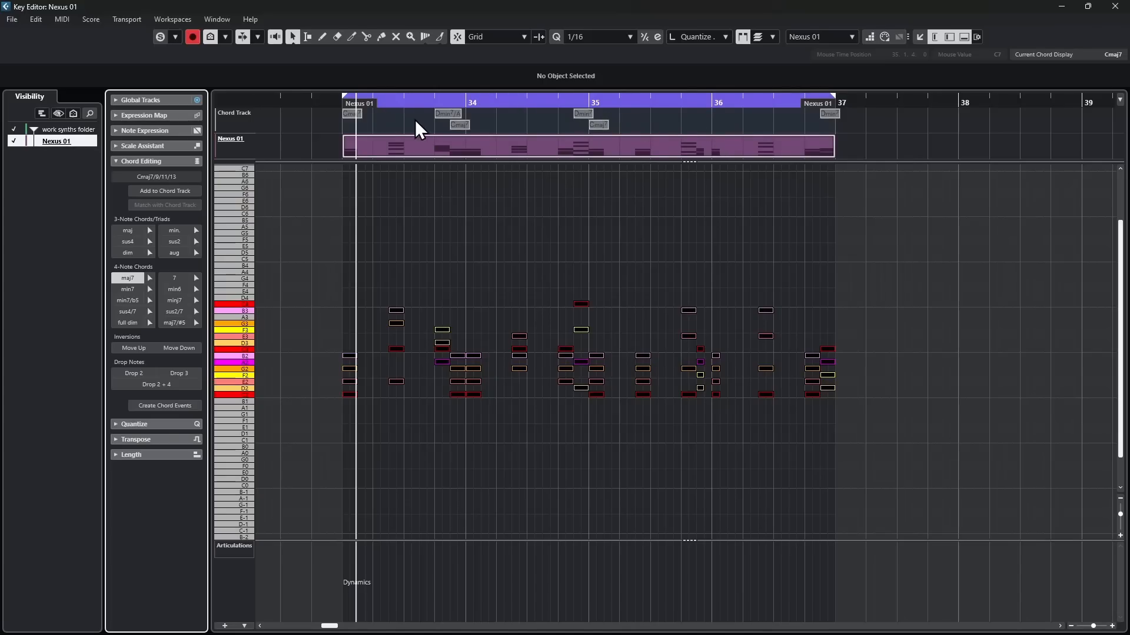
Play the finished chord pattern from bar 33 to hear it with its chord events.
key("space")
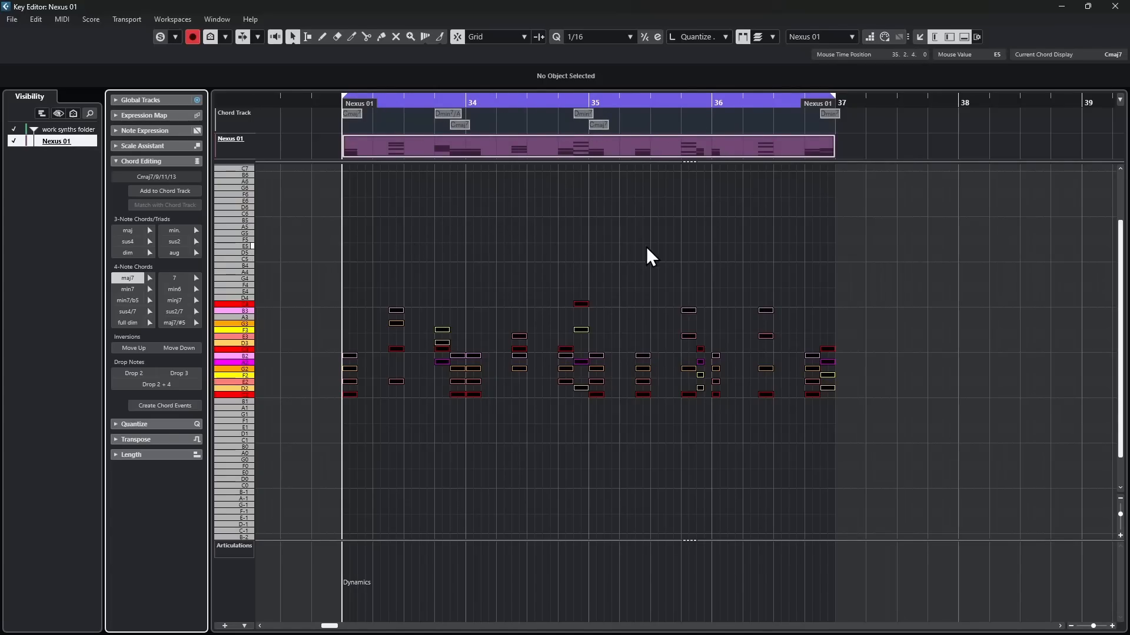
key("space")
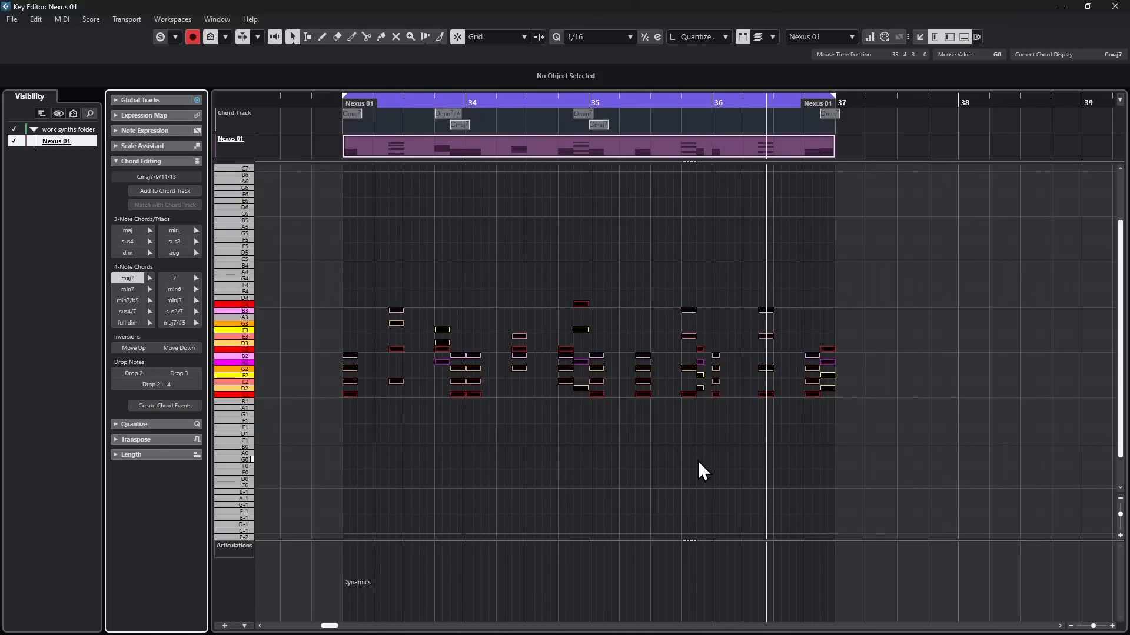
key("space")
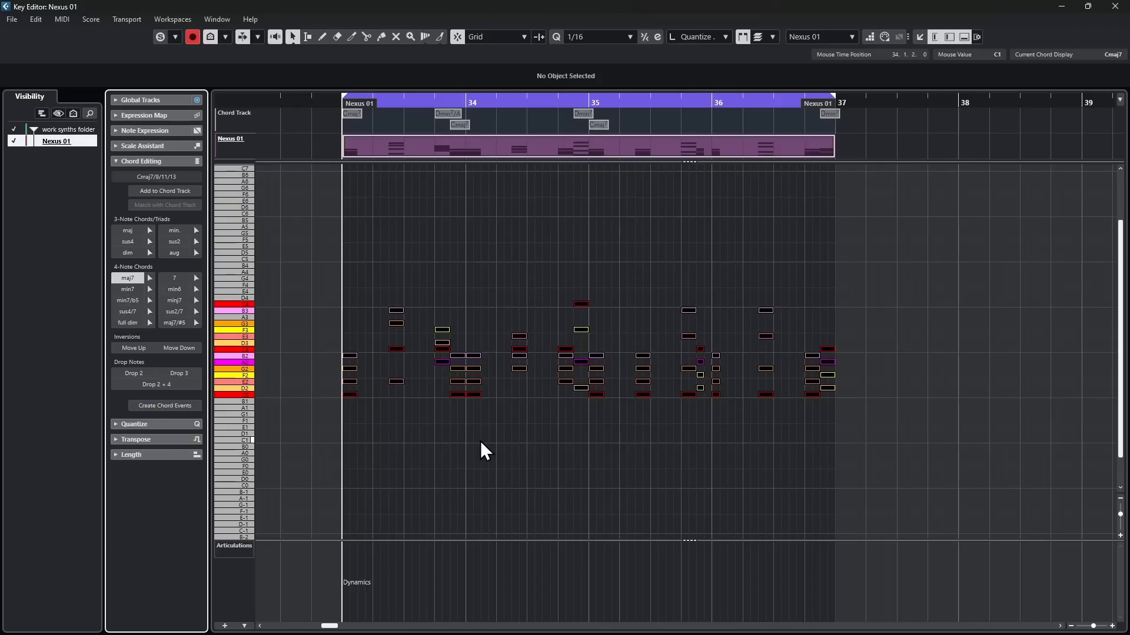
key("space")
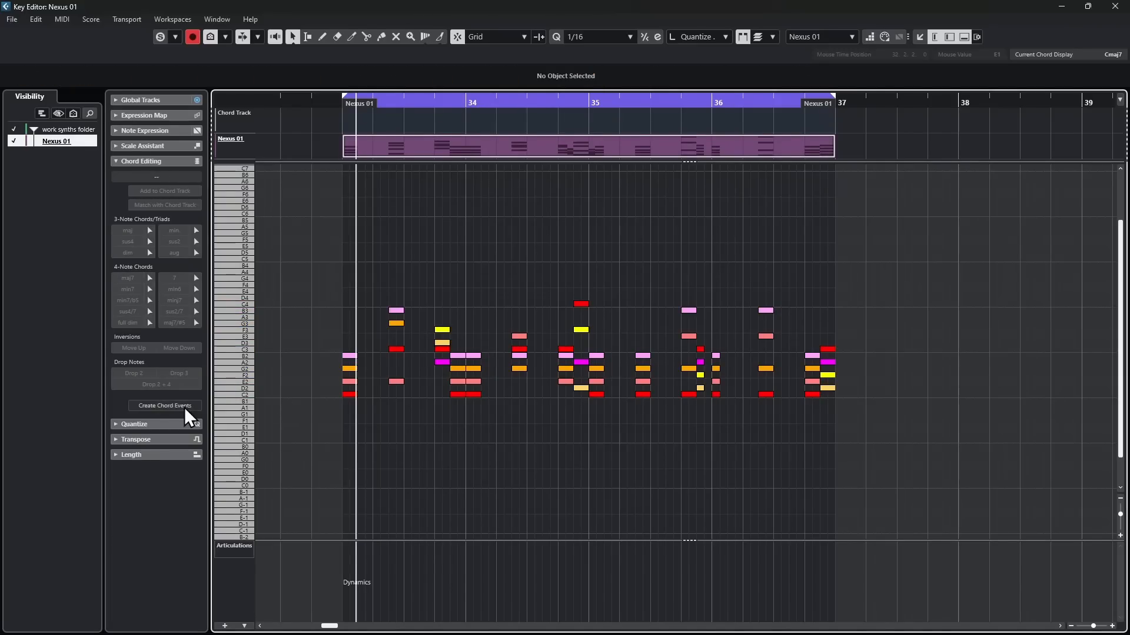
Select all notes of the pattern and open the Create Chord Events options.
key("ctrl+a")
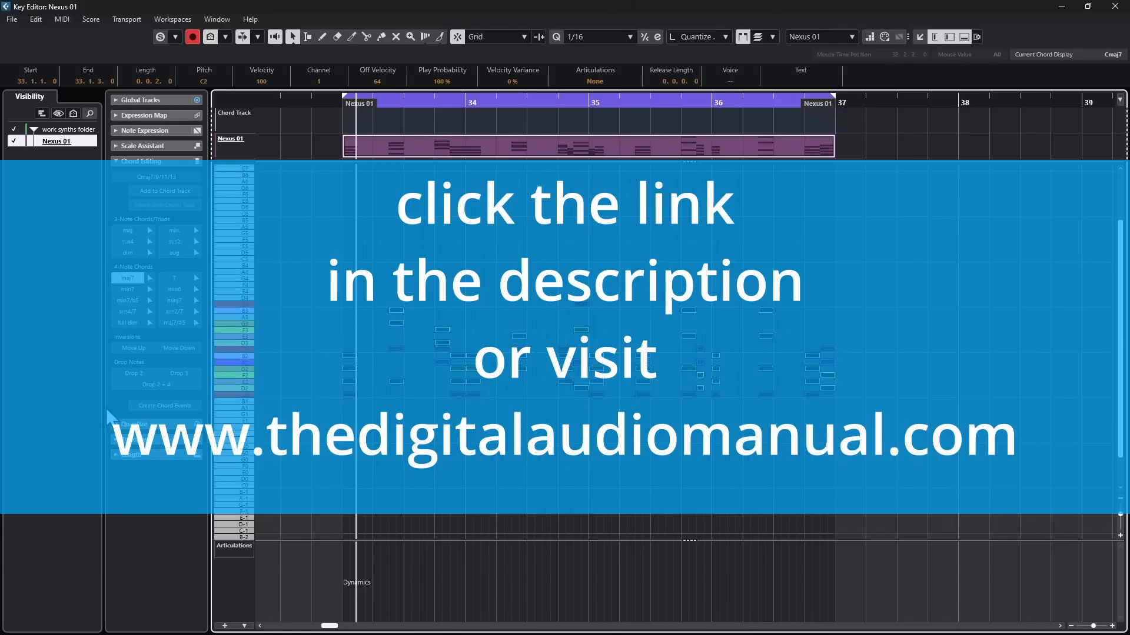
left_click(152, 406)
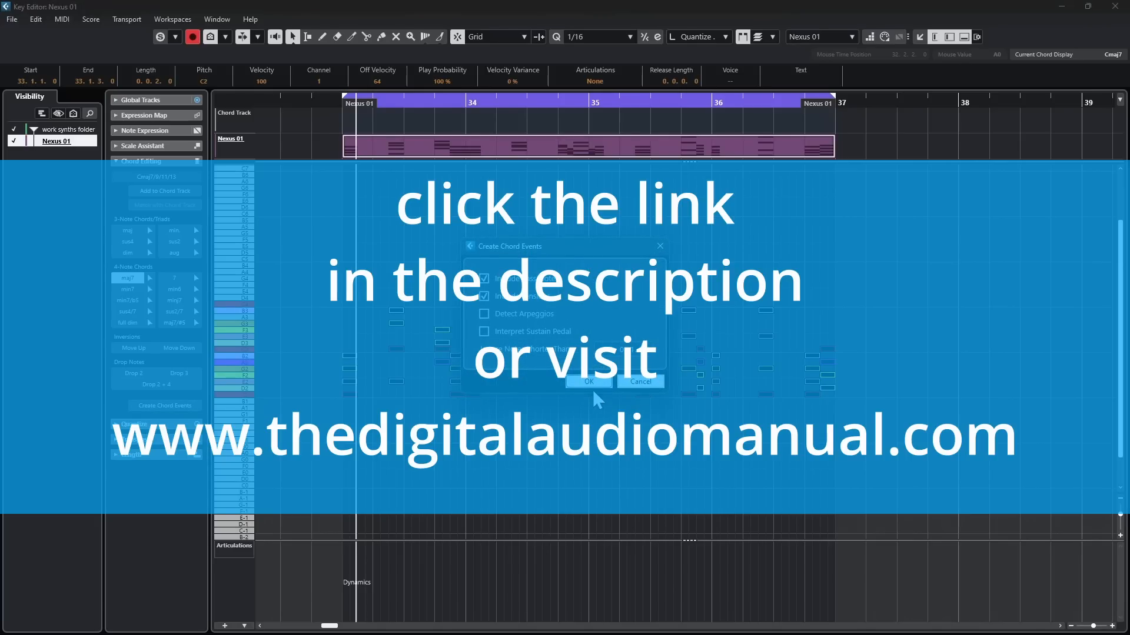